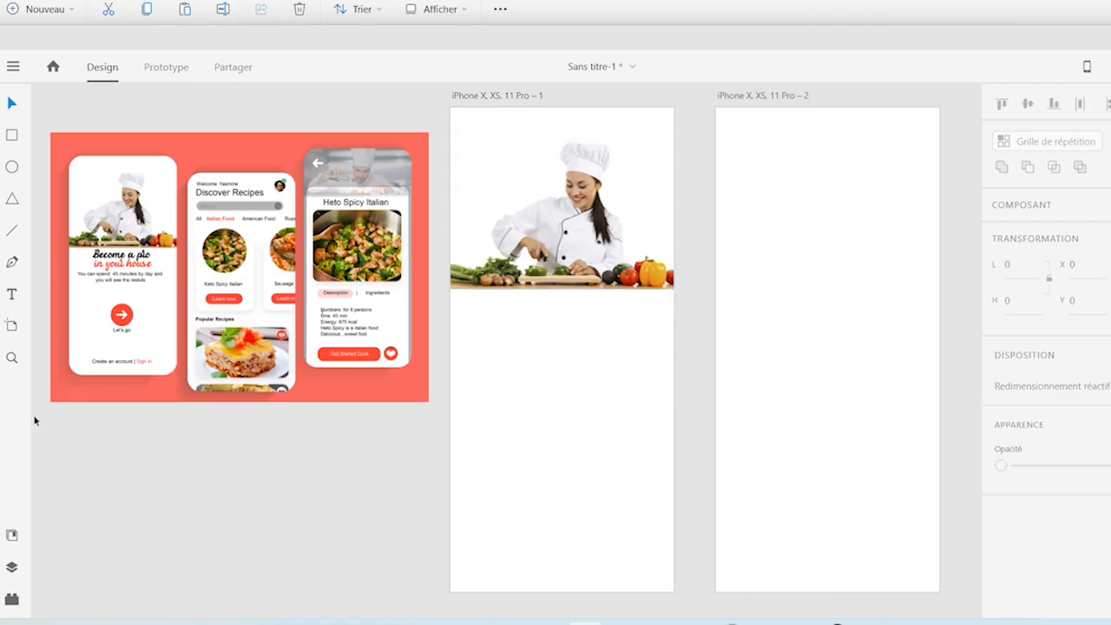
Place the right-arrow component Composant 18 from the document assets on the canvas below the reference image
click(11, 535)
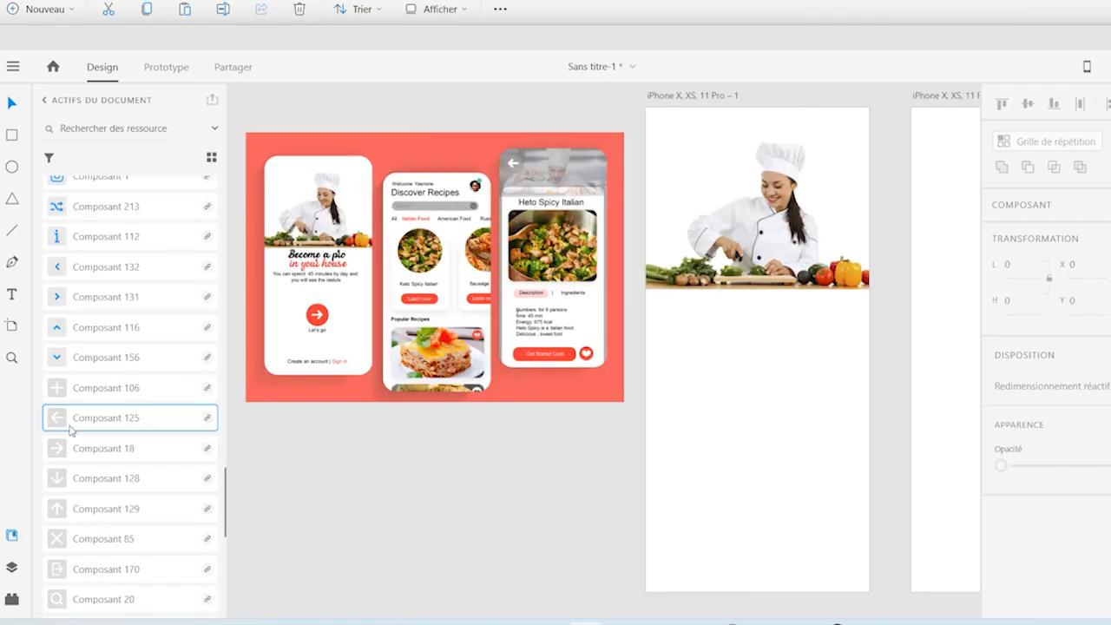
drag(69, 448, 448, 495)
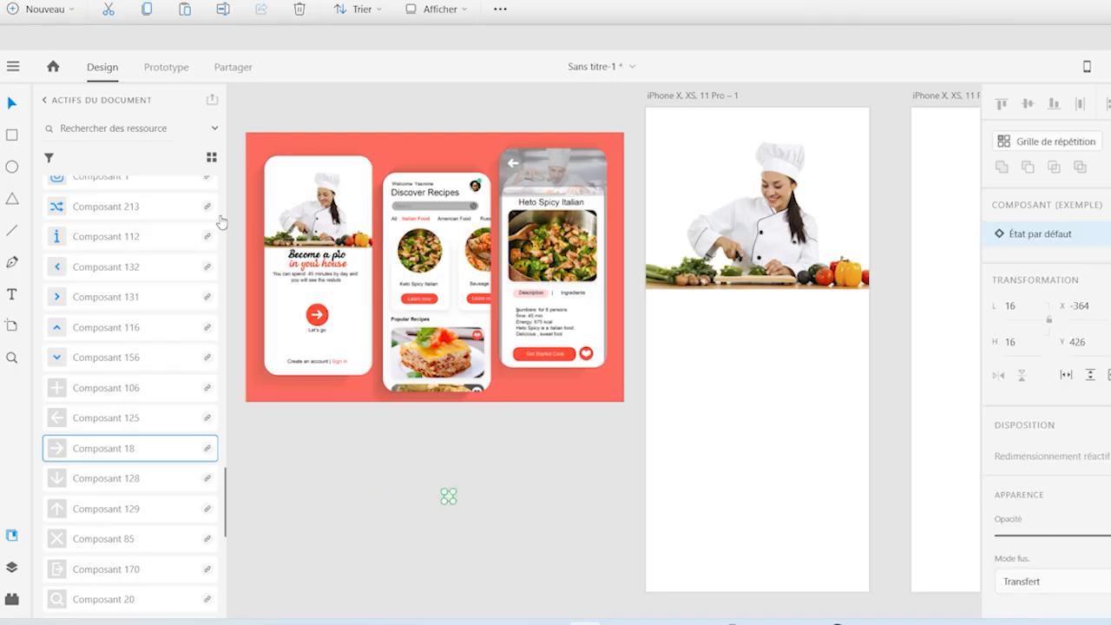
click(12, 536)
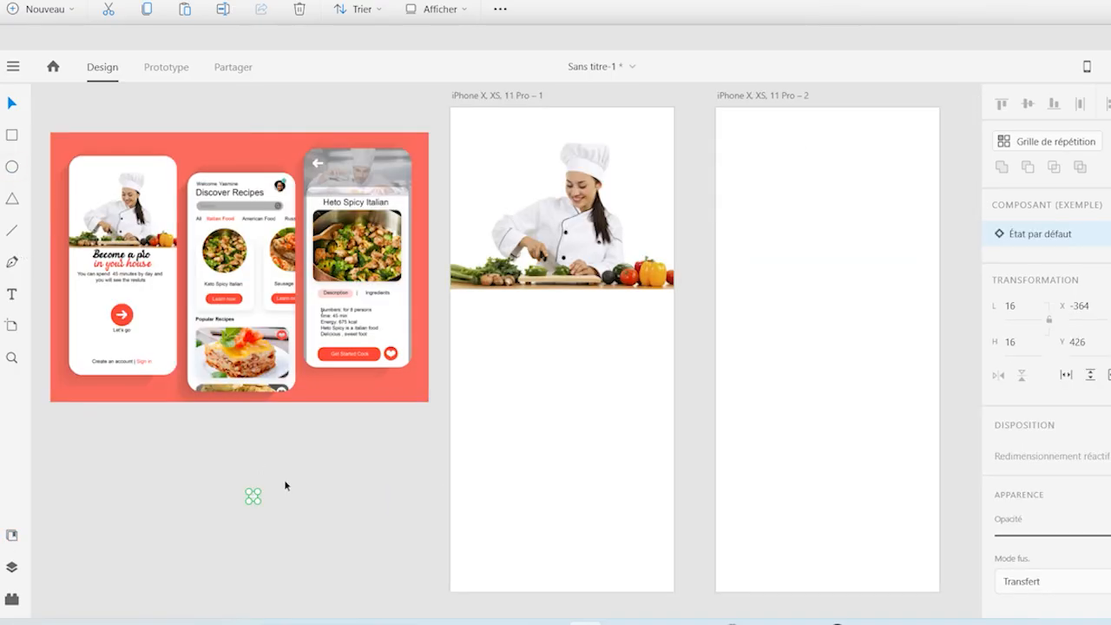
Draw a circle about 55 by 55 beside the arrow, fill it with the reference's coral background colour and remove its border
key(e)
mouse_move(255, 501)
mouse_down()
mouse_move(321, 502)
mouse_move(319, 492)
mouse_move(326, 509)
mouse_up()
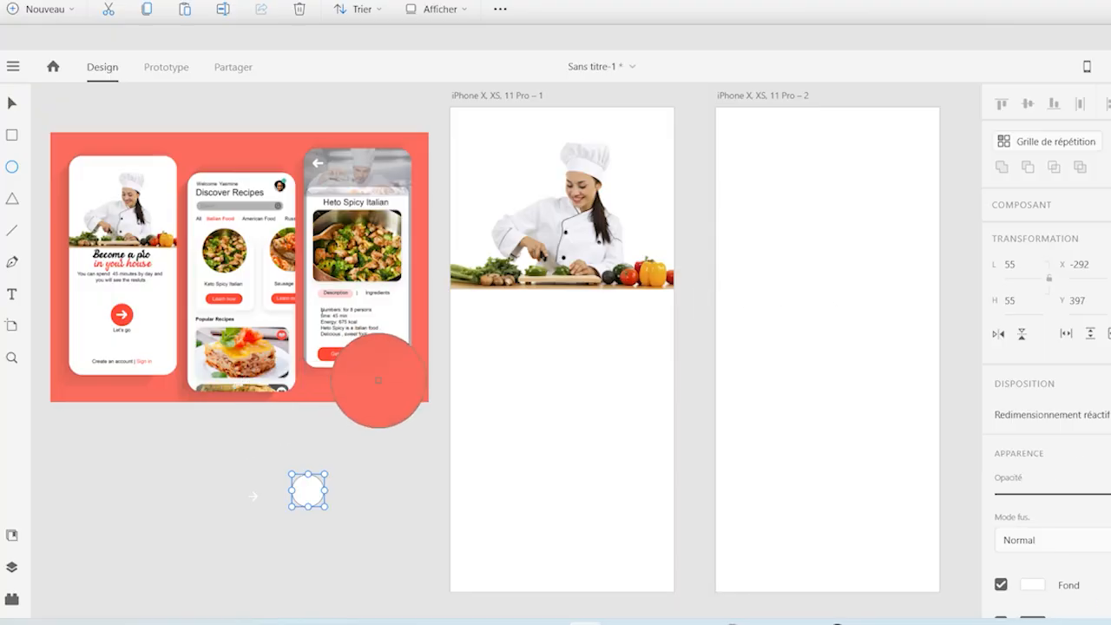
click(380, 380)
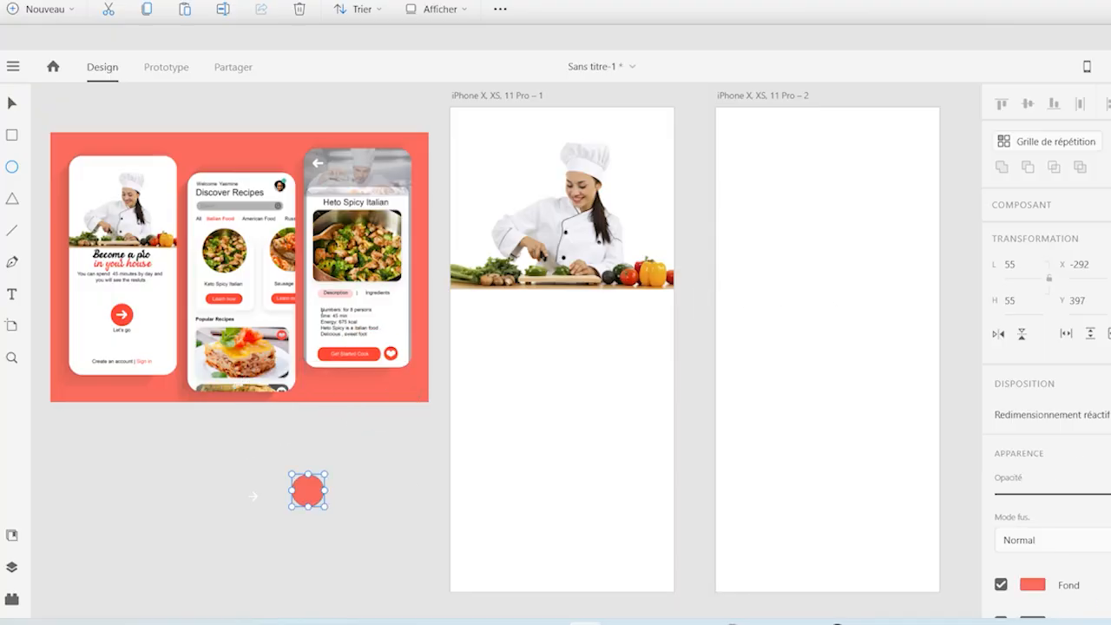
scroll(1033, 520, down, 3)
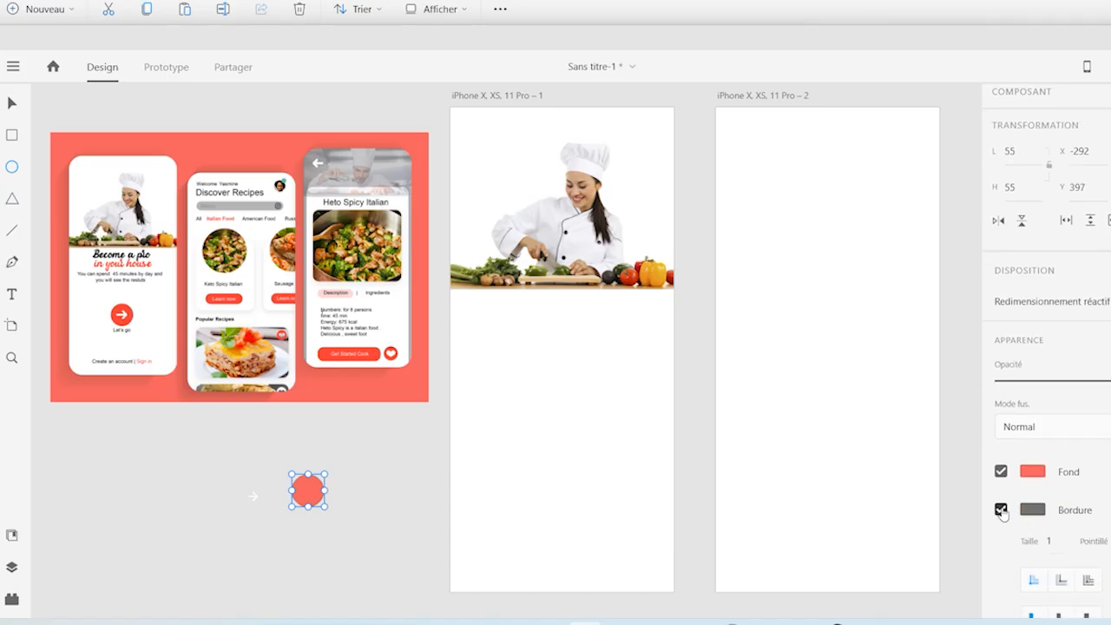
click(1002, 510)
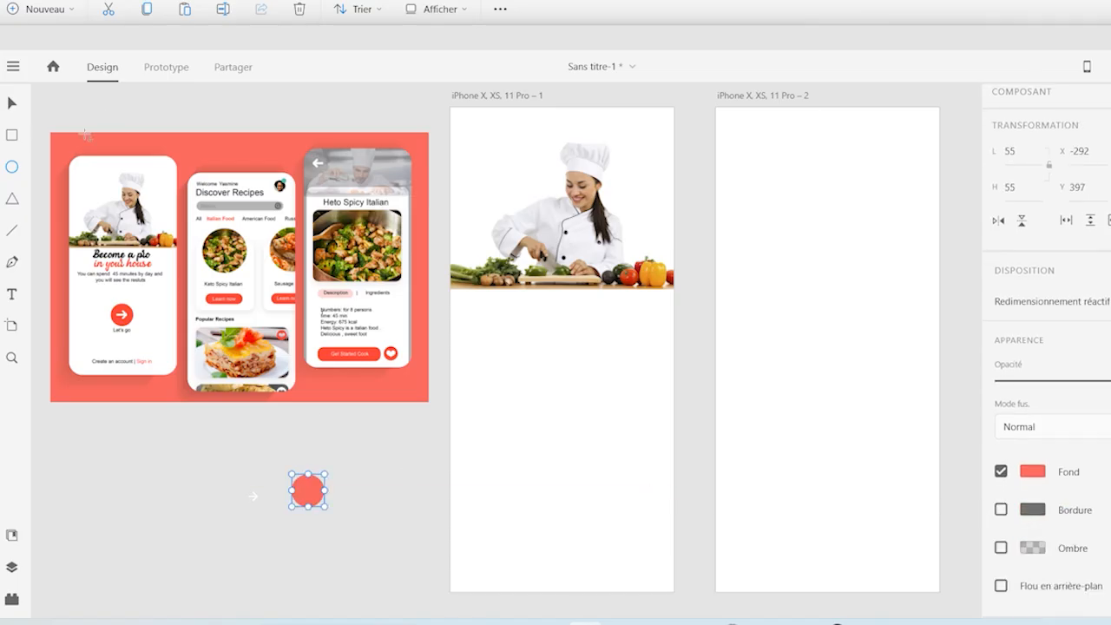
Centre the coral circle on the white arrow and send it behind the arrow
click(11, 105)
drag(314, 496, 258, 501)
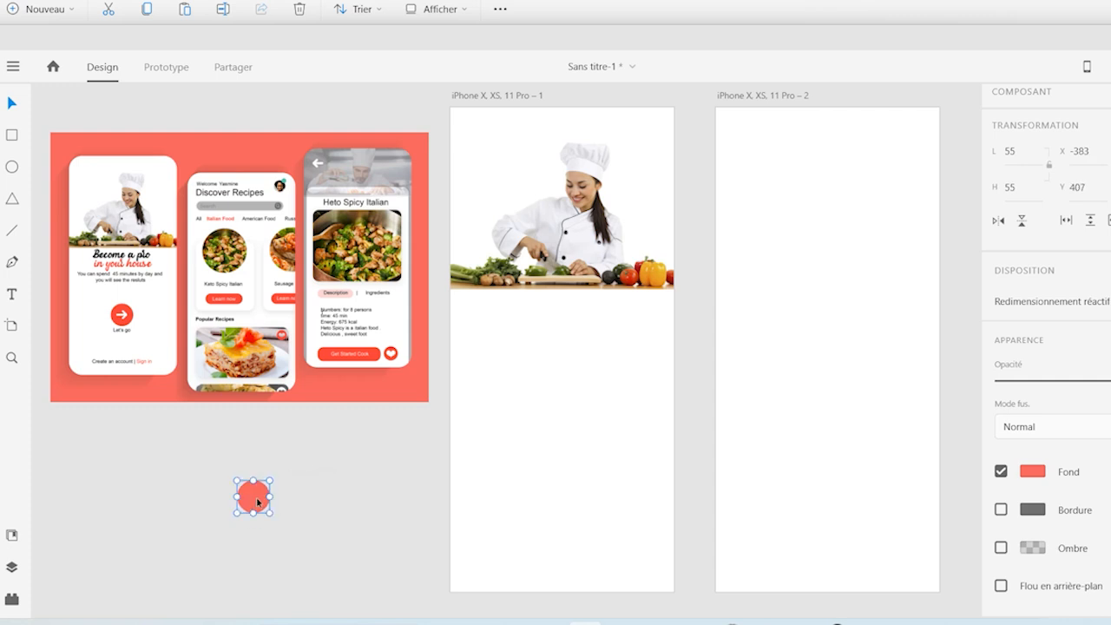
right_click(257, 501)
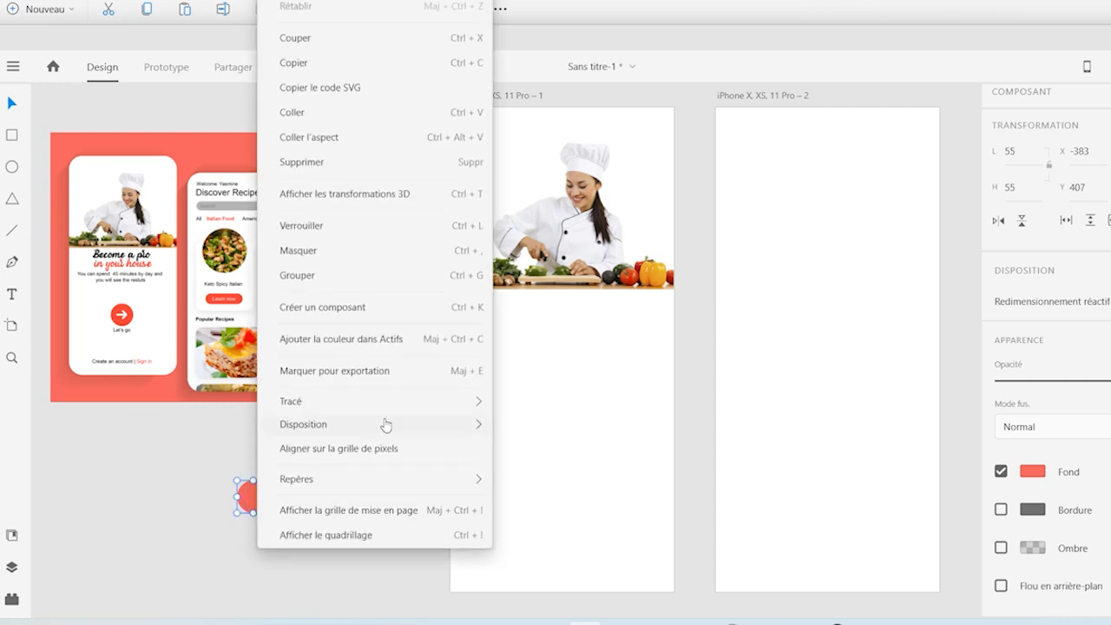
mouse_move(389, 424)
click(529, 496)
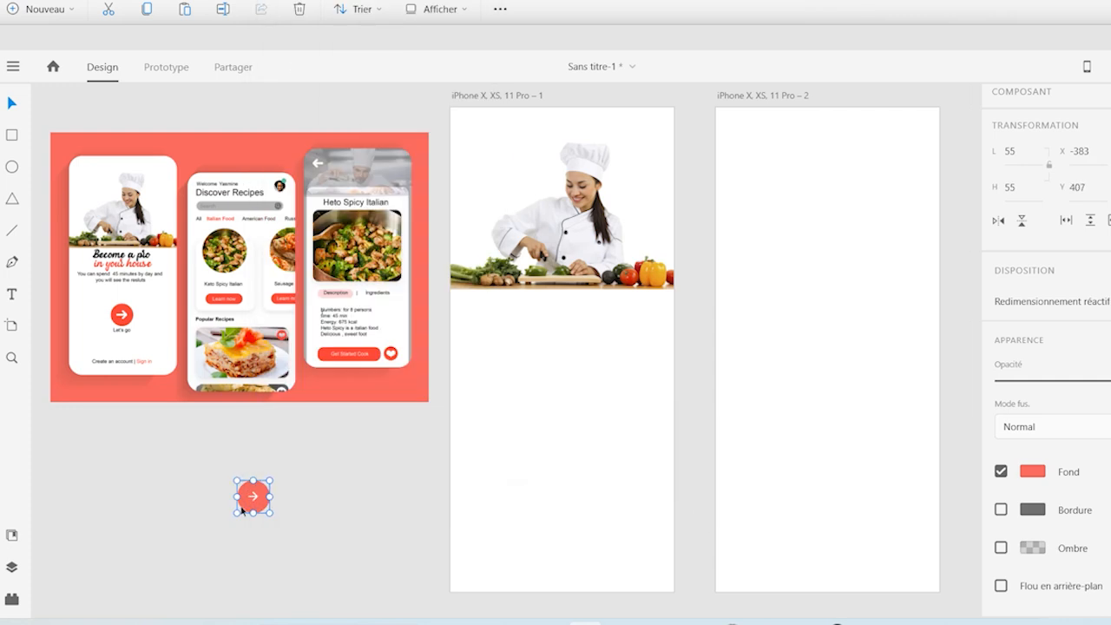
Group the circle and arrow and place the group centred on the first artboard, below the chef image
click(308, 523)
drag(229, 473, 298, 553)
key(ctrl+g)
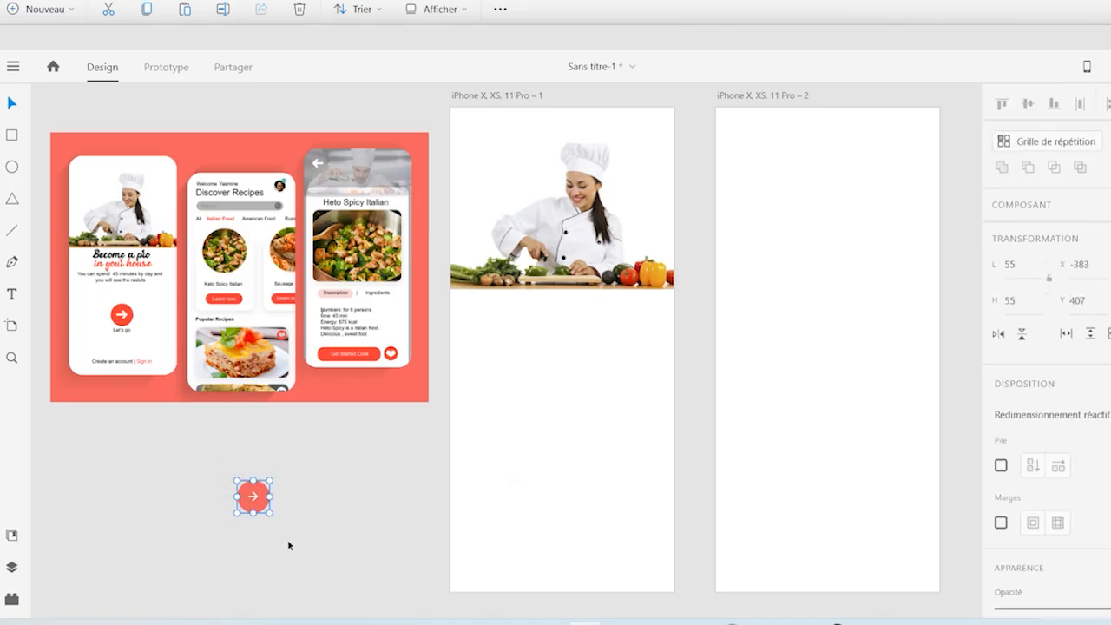
drag(260, 508, 569, 474)
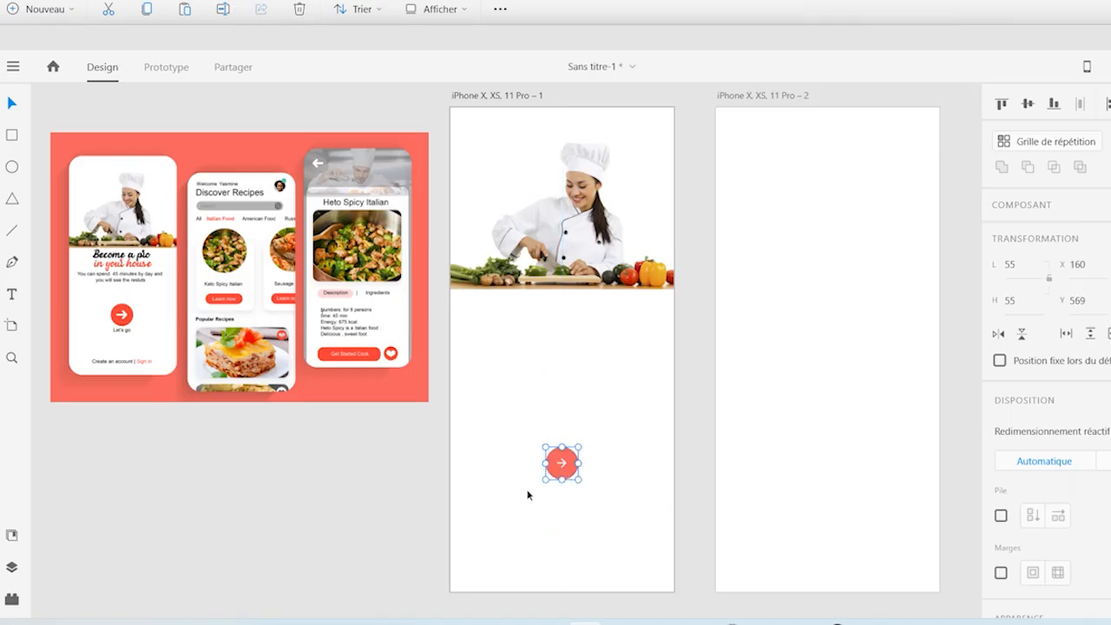
click(400, 541)
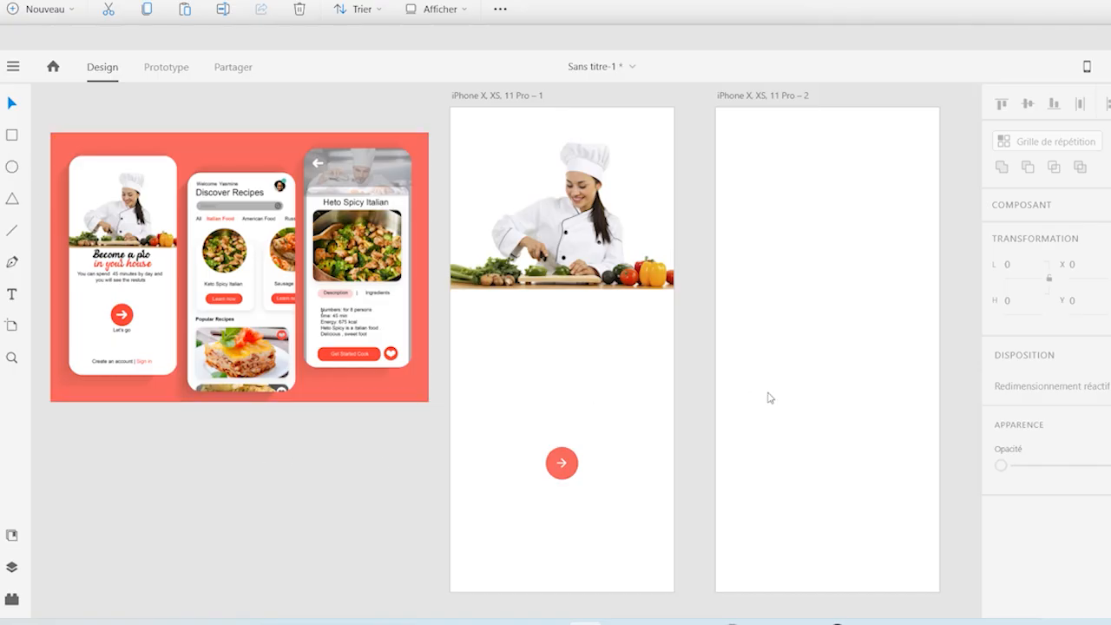
Import the "user" picture, scale it to about 146 by 81 and place it in the second artboard's upper-right corner
key(ctrl+shift+i)
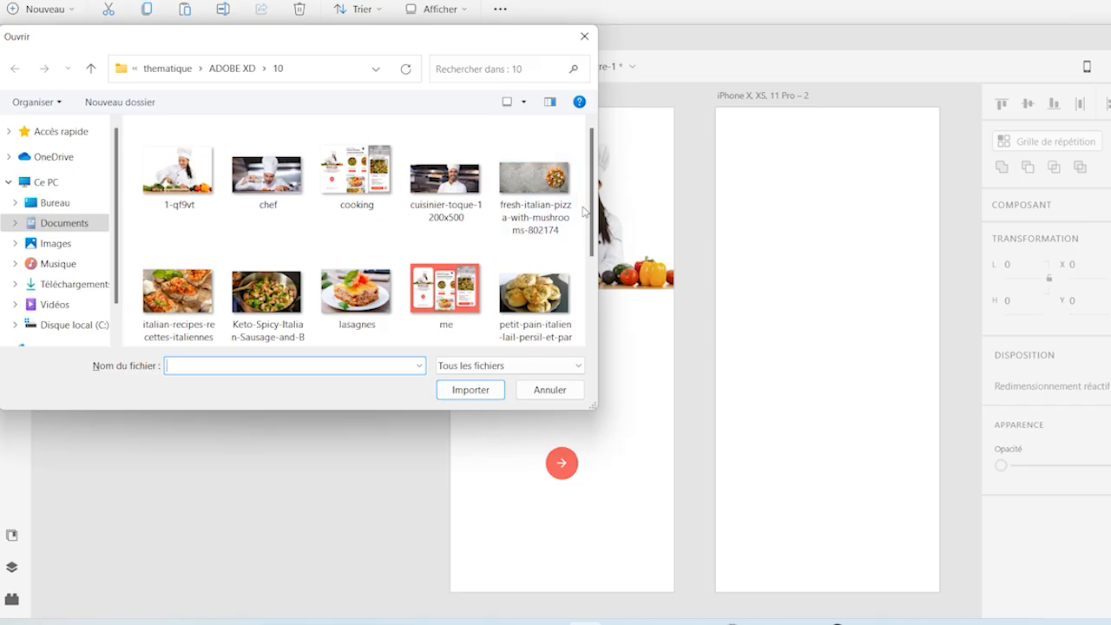
scroll(583, 208, down, 2)
click(180, 304)
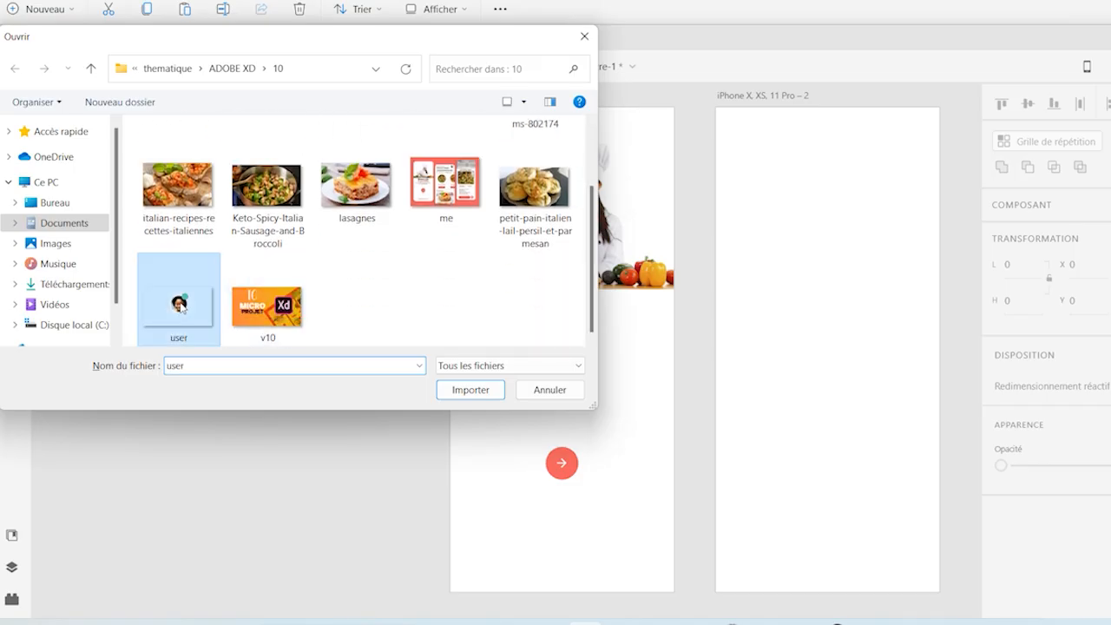
double_click(179, 304)
drag(521, 347, 840, 251)
drag(976, 167, 866, 228)
drag(811, 251, 882, 141)
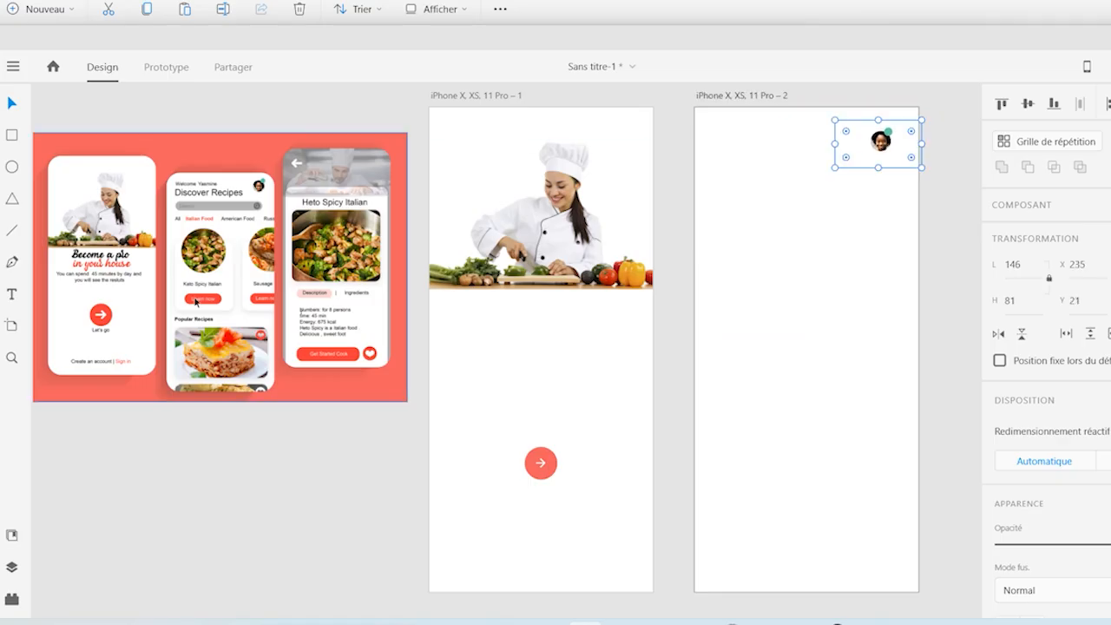
Draw a search bar rectangle about 284 by 36 under the avatar, without border, filled with the reference search bar's grey
key(r)
drag(725, 182, 893, 205)
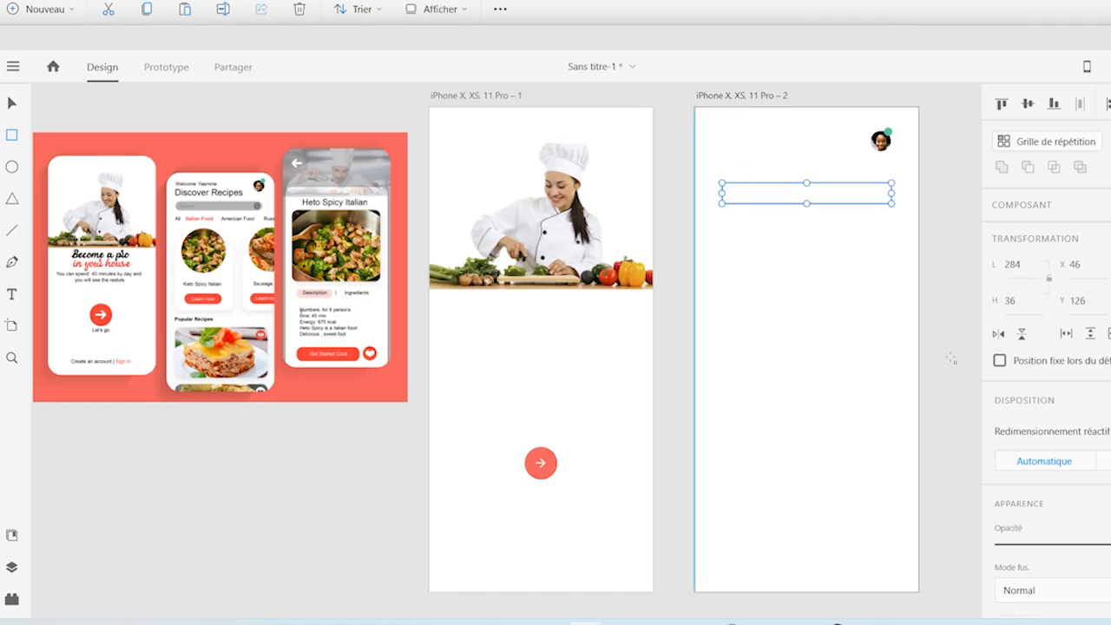
click(12, 103)
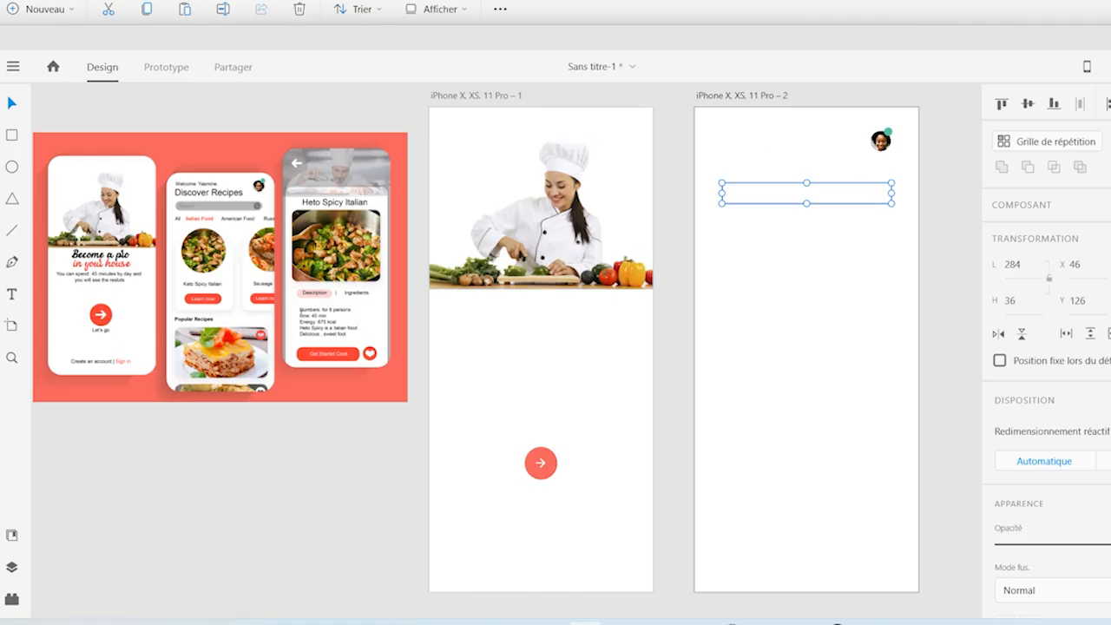
scroll(1107, 499, down, 5)
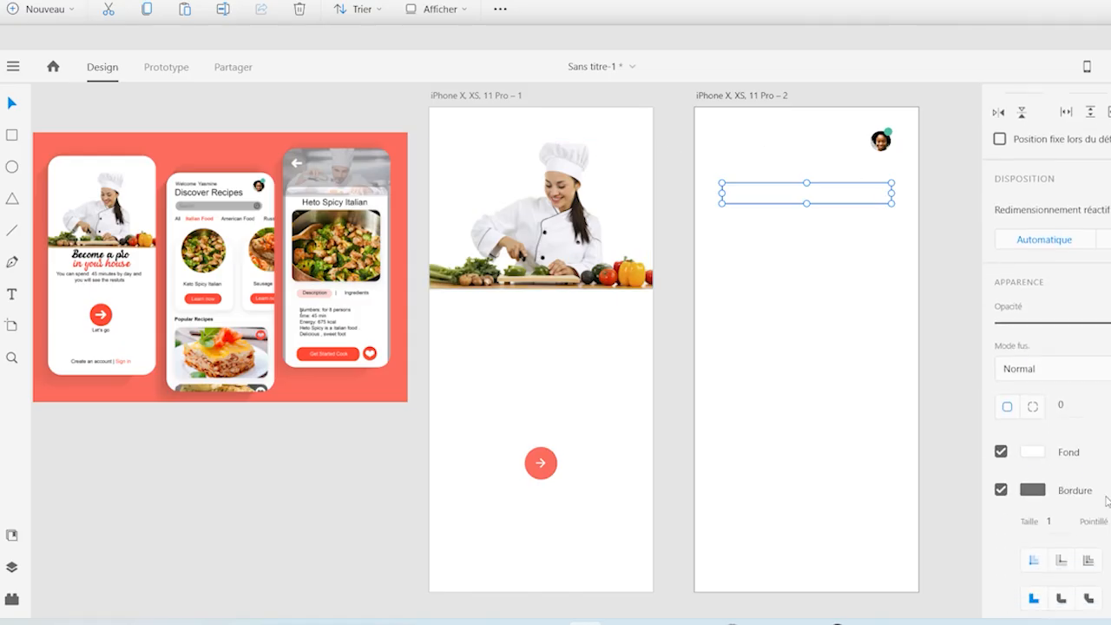
click(1001, 489)
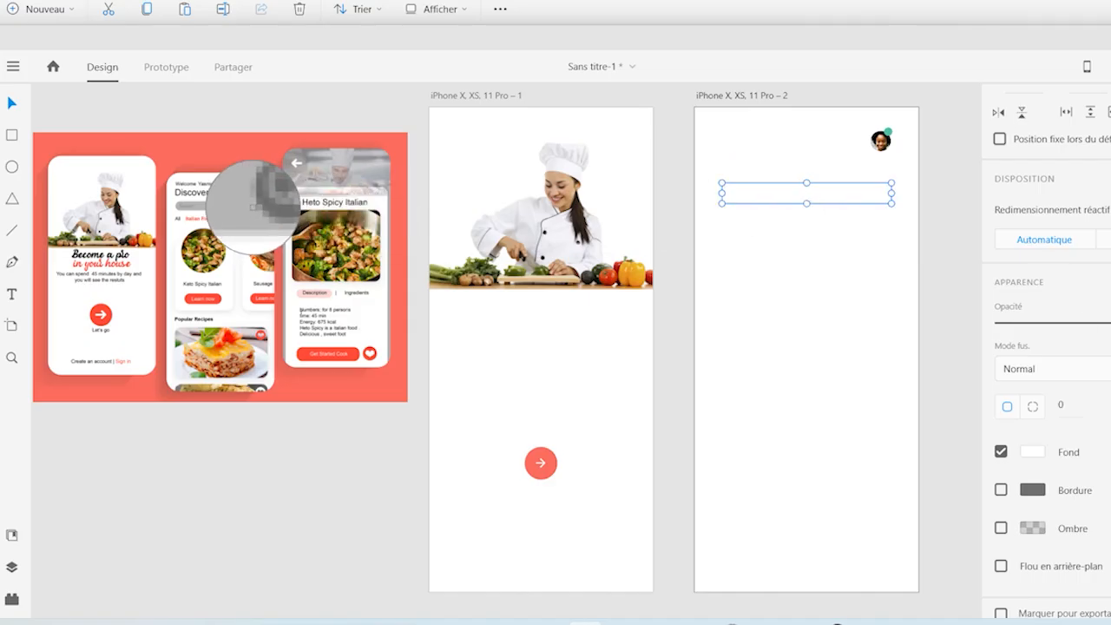
click(249, 211)
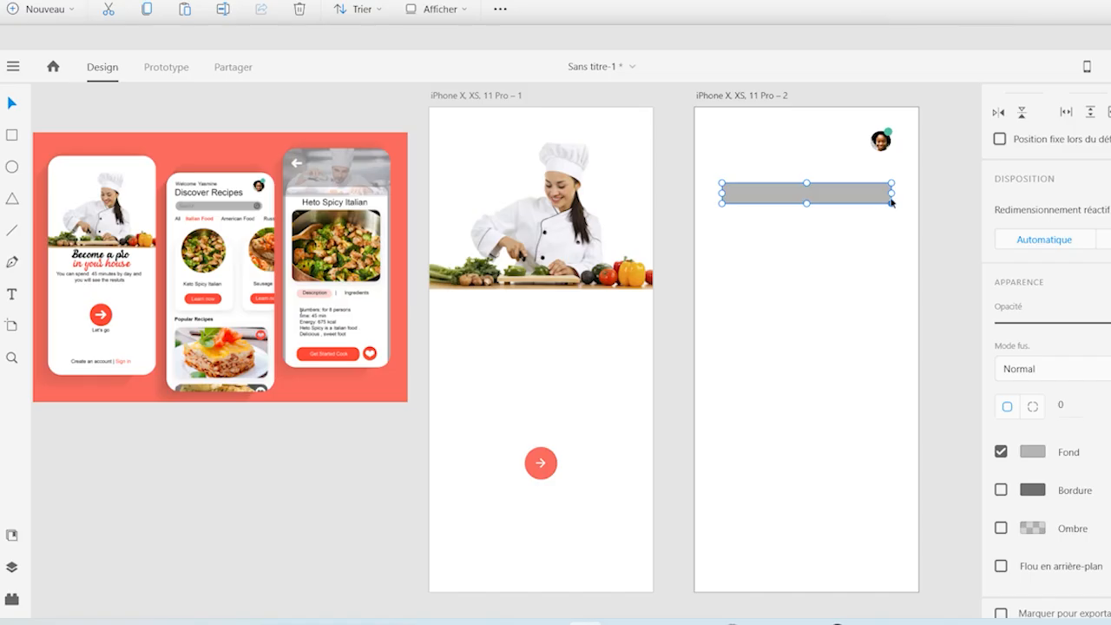
Widen the grey search bar slightly and round its corners to about 32, keeping its original height
drag(891, 194, 894, 195)
drag(807, 204, 806, 221)
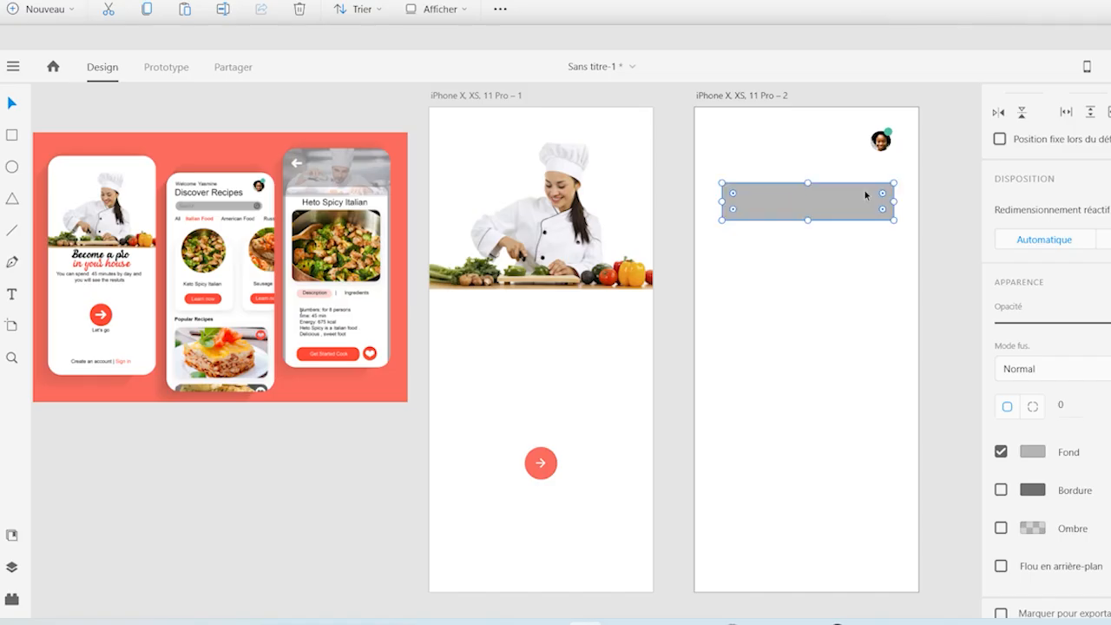
drag(881, 194, 869, 205)
drag(807, 220, 807, 204)
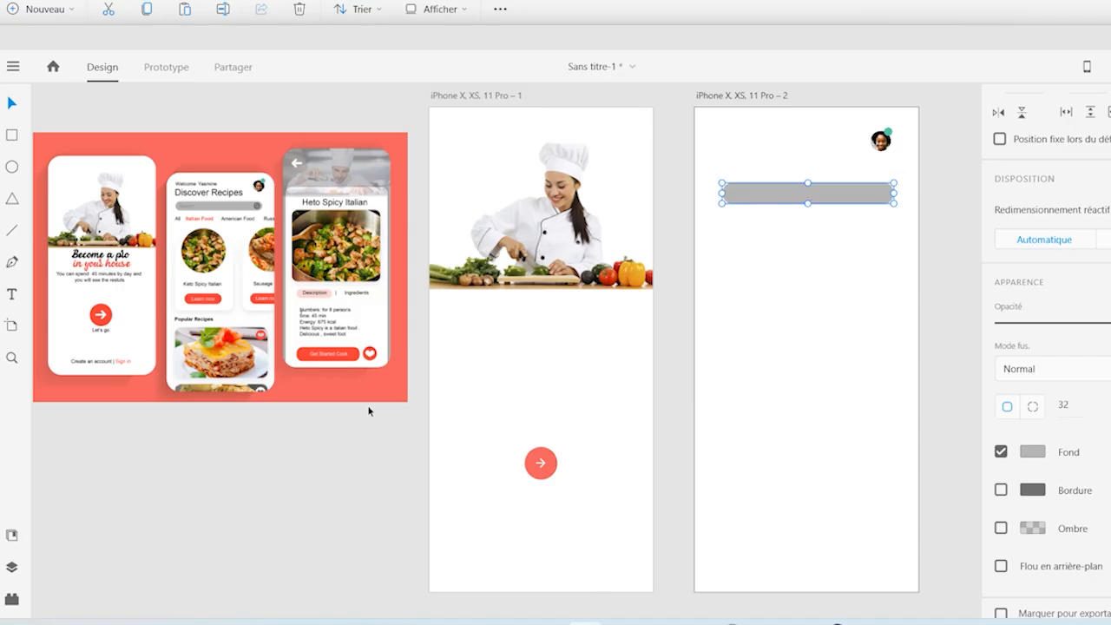
Draw a white card with a corner radius of 30 below the search bar, adding a shadow and removing its border
click(12, 135)
mouse_move(712, 258)
mouse_down()
mouse_move(796, 421)
mouse_move(824, 399)
mouse_move(805, 383)
mouse_up()
scroll(1004, 522, down, 5)
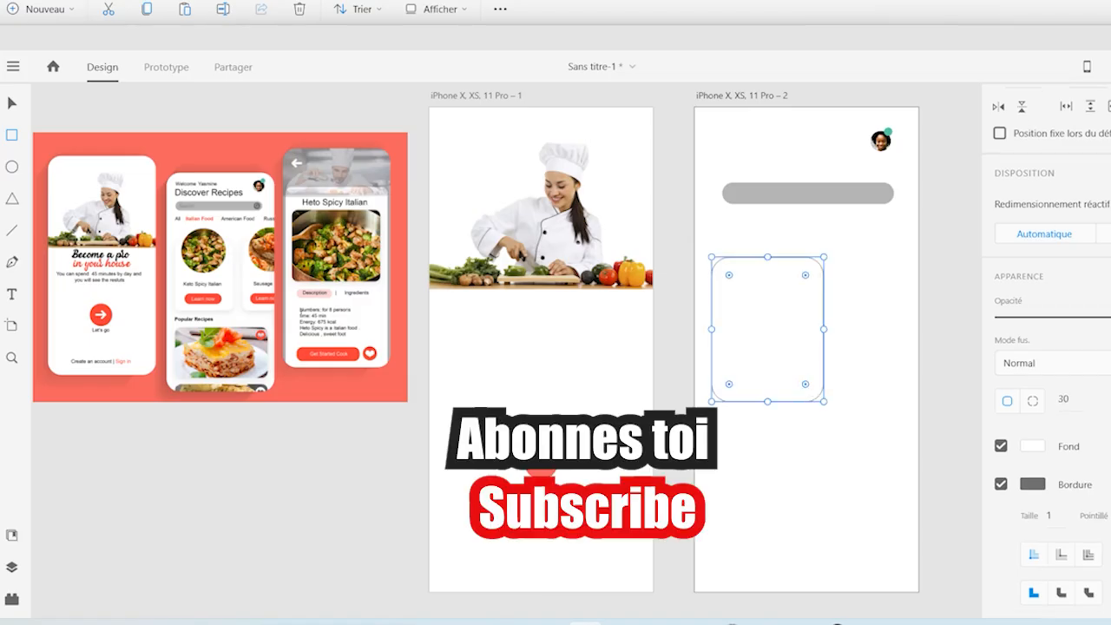
click(1000, 512)
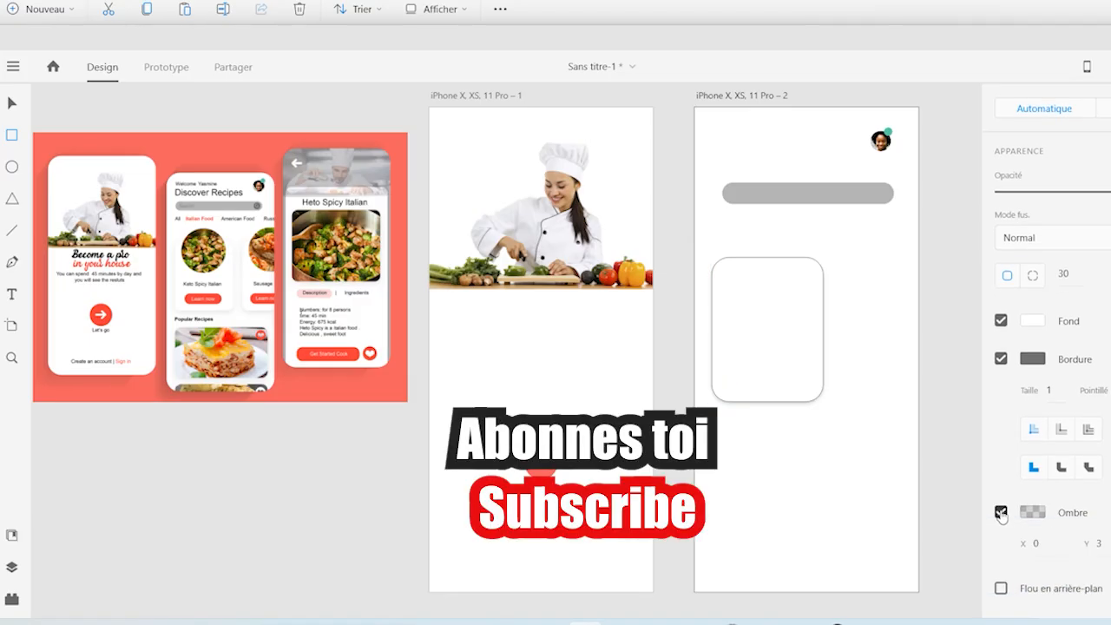
click(1000, 359)
scroll(1005, 373, up, 2)
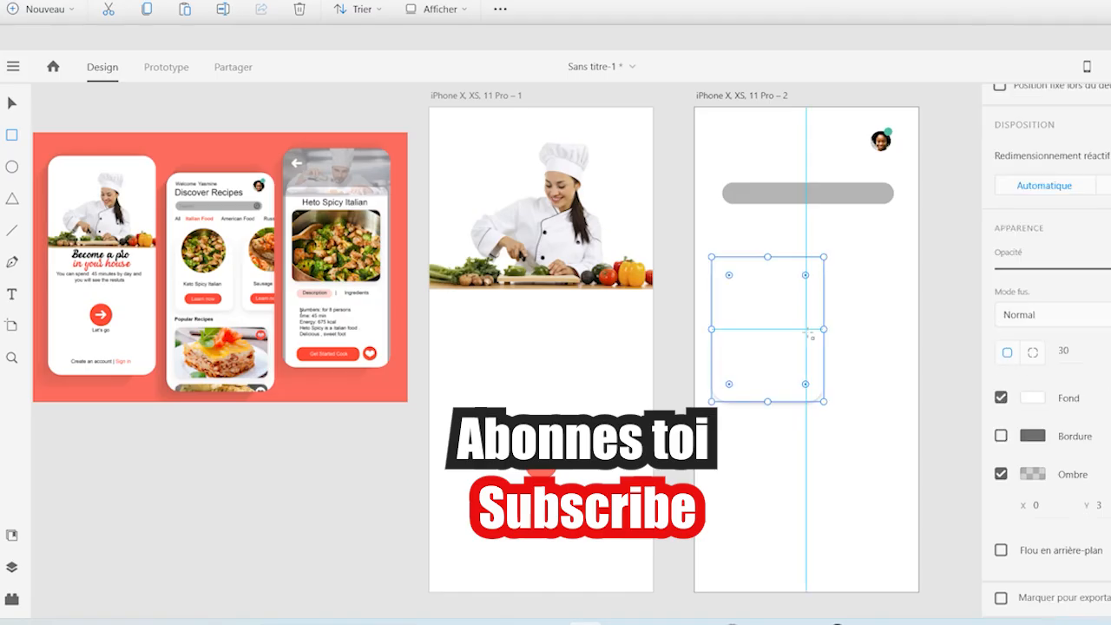
Draw a circle about 128 by 128 below the card, without border, and fill it with red
click(12, 167)
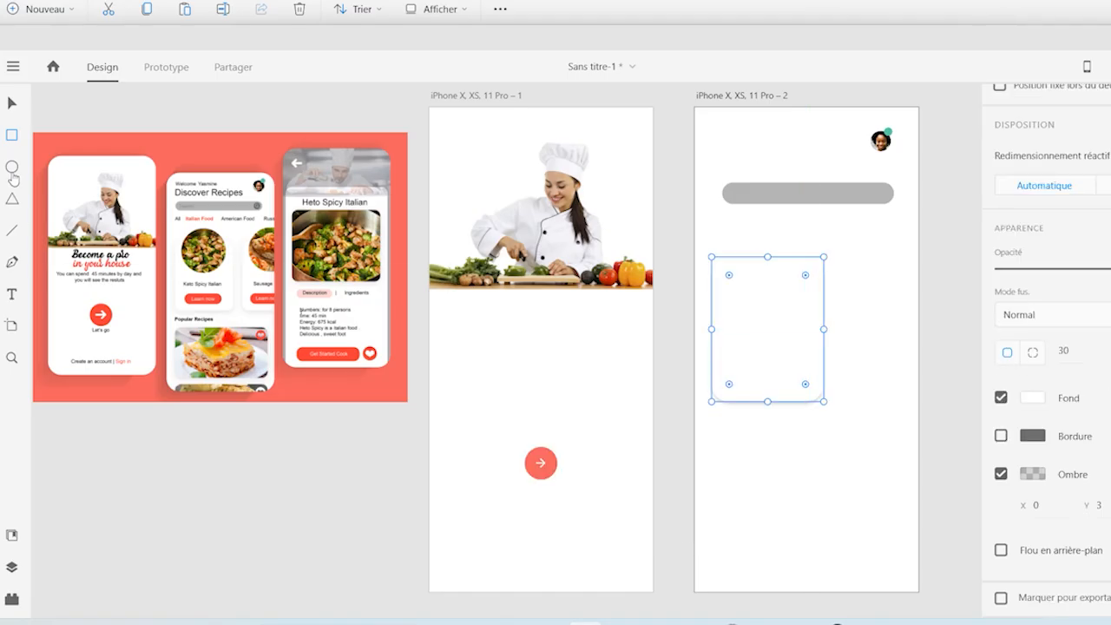
drag(767, 449, 859, 527)
click(1000, 397)
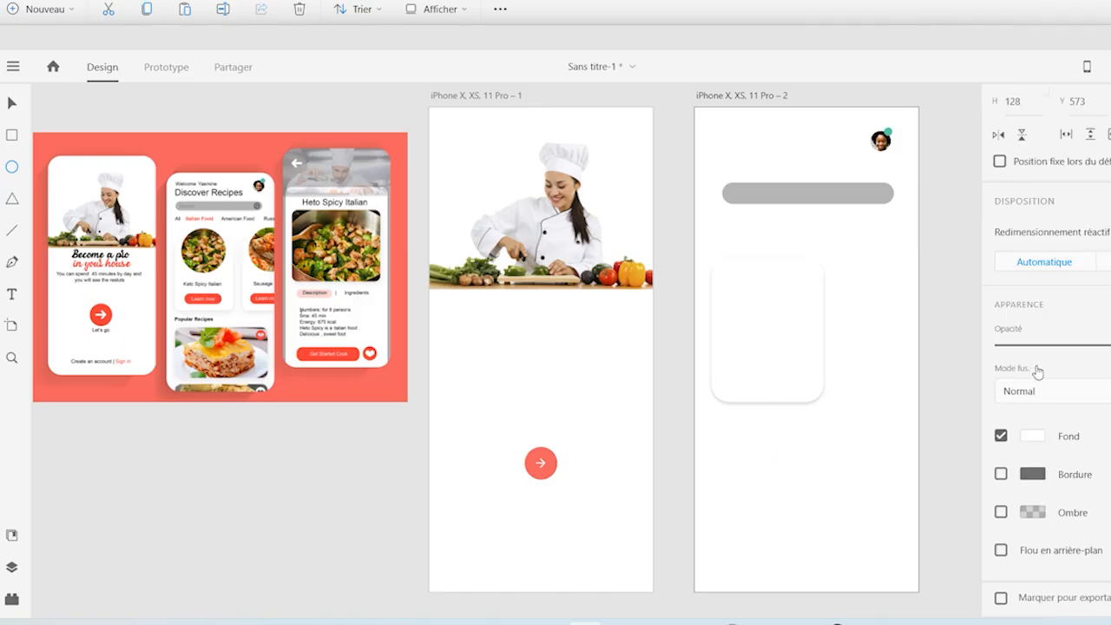
click(1032, 436)
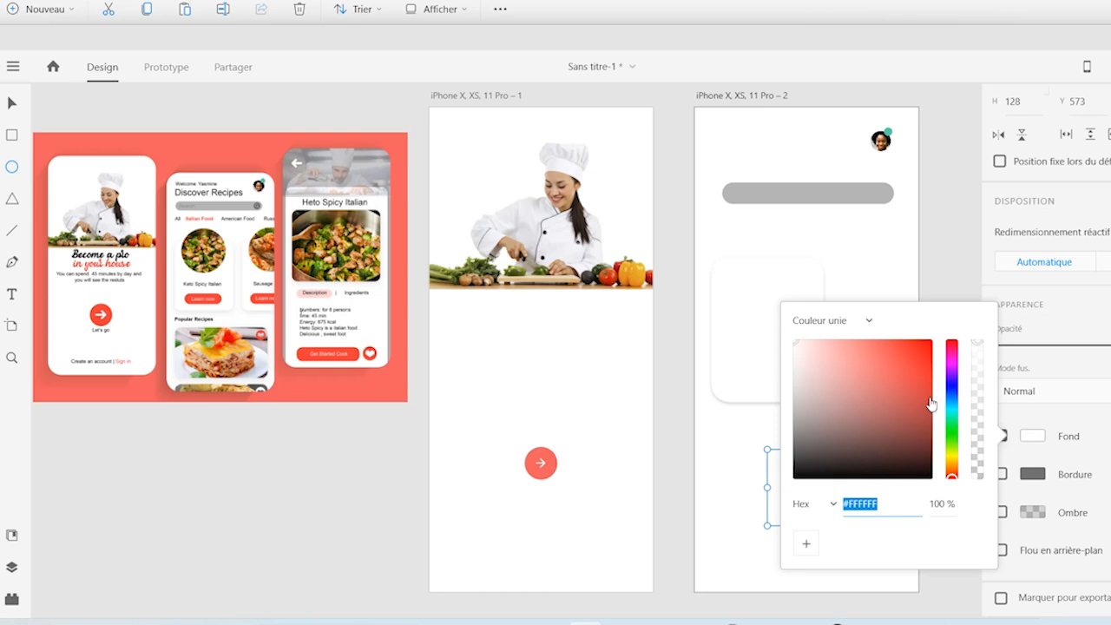
click(913, 367)
click(746, 461)
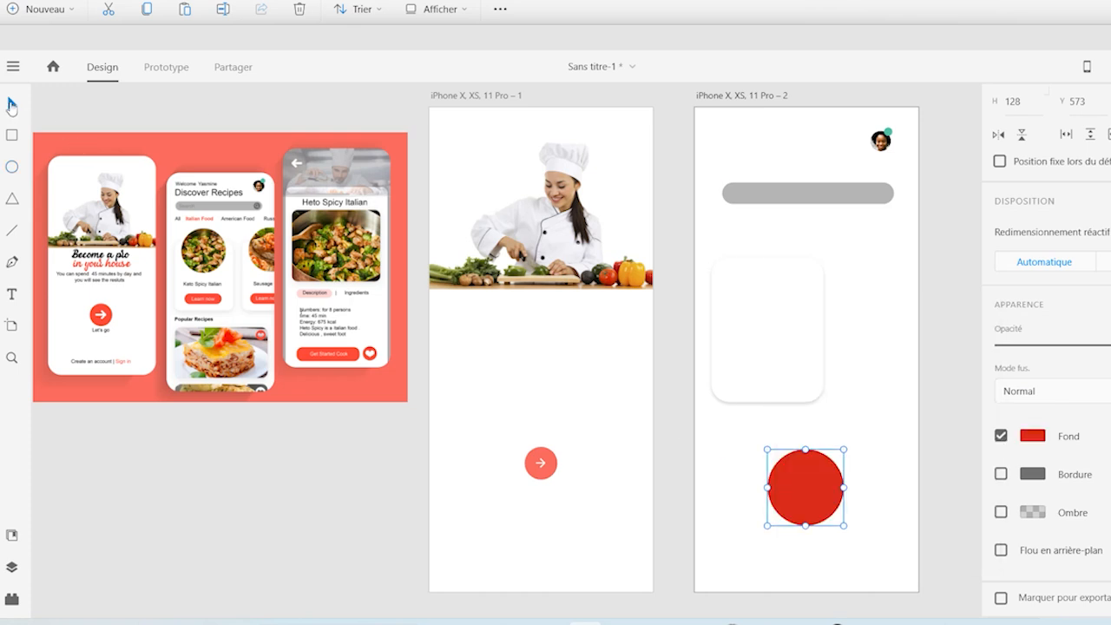
Move the red circle into the upper part of the card, centred horizontally, and extend the card's height to about 255
drag(844, 487, 773, 322)
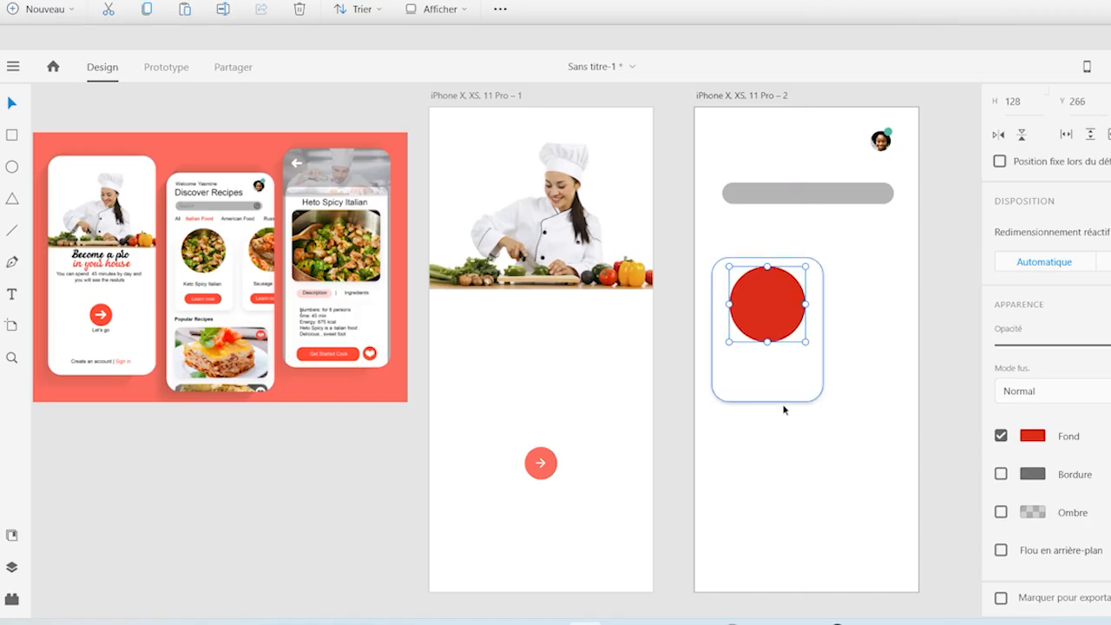
click(772, 395)
drag(767, 402, 766, 408)
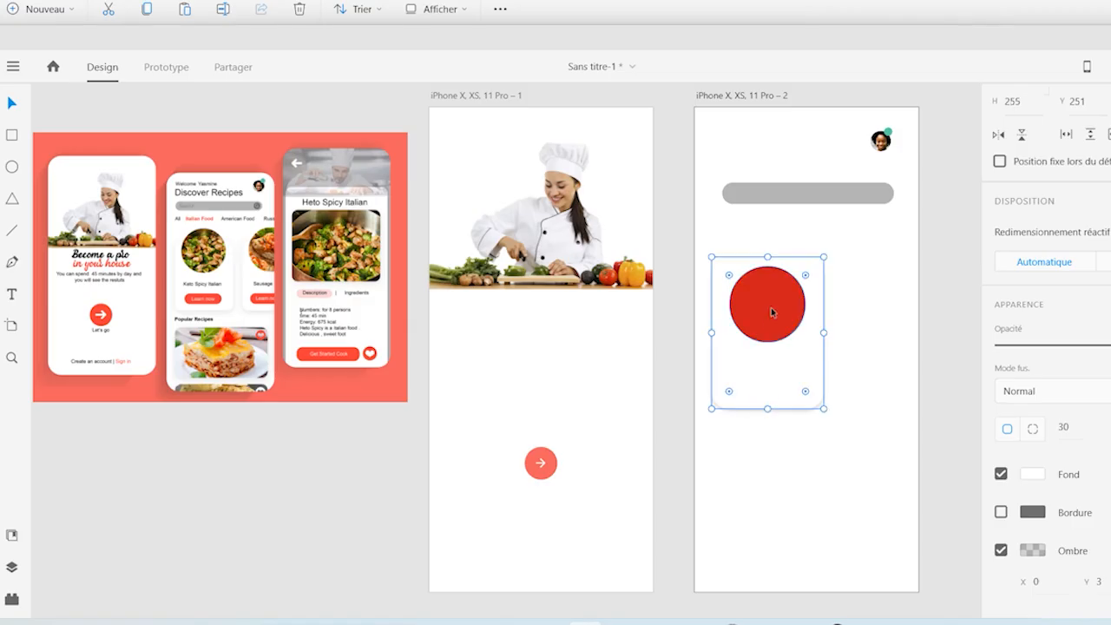
Turn the card and circle into a repeat grid of two cards across, about 431 wide, and select the first card's circle
drag(733, 232, 819, 404)
click(1041, 143)
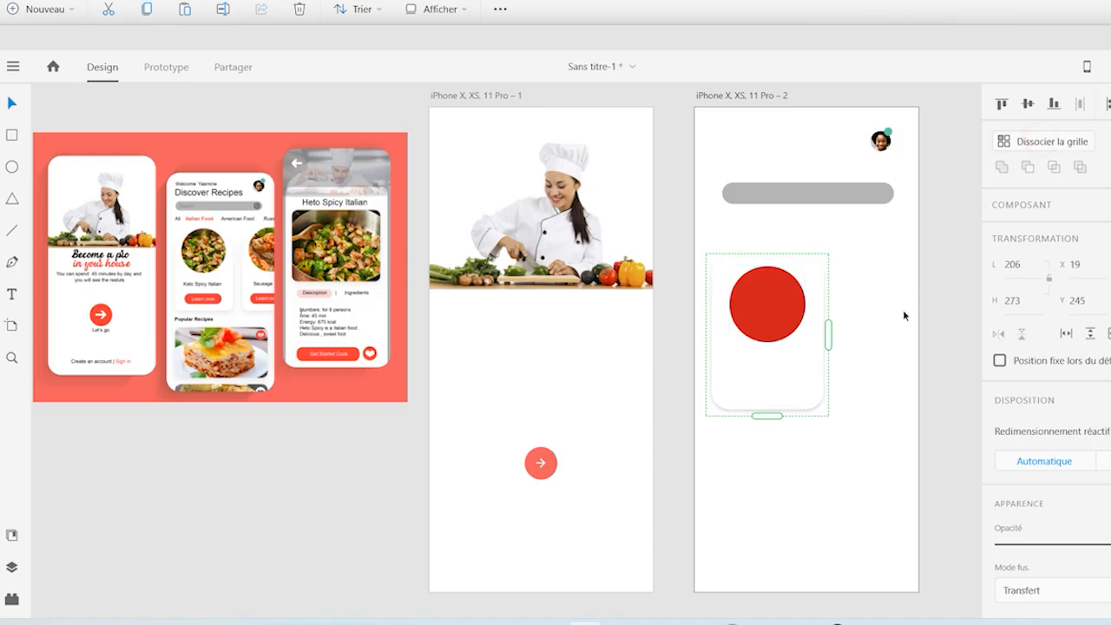
drag(828, 330, 962, 335)
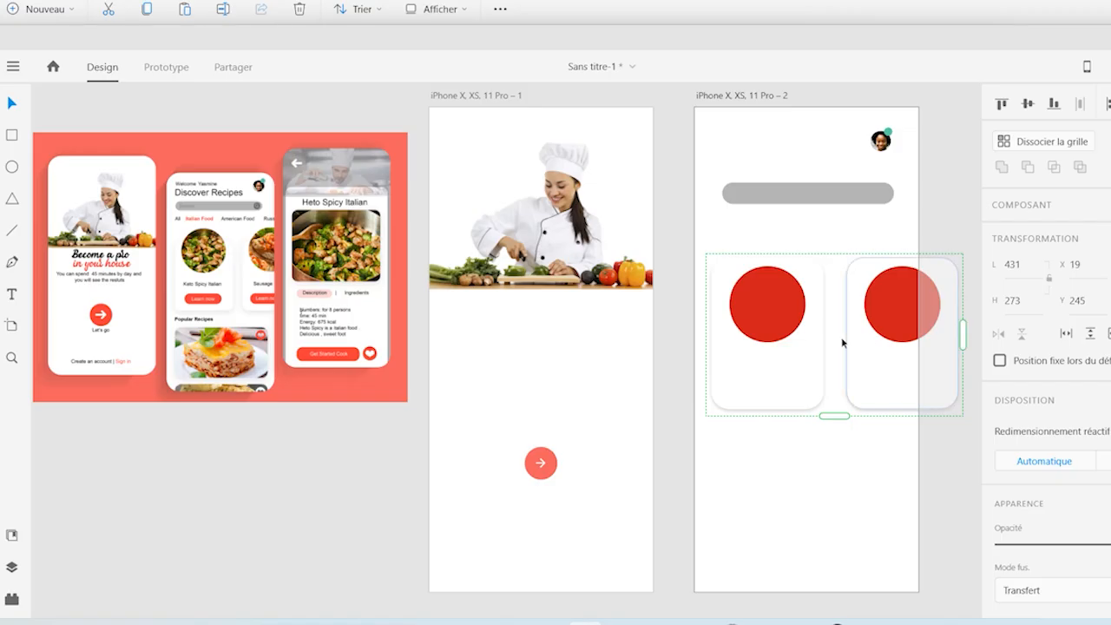
double_click(779, 322)
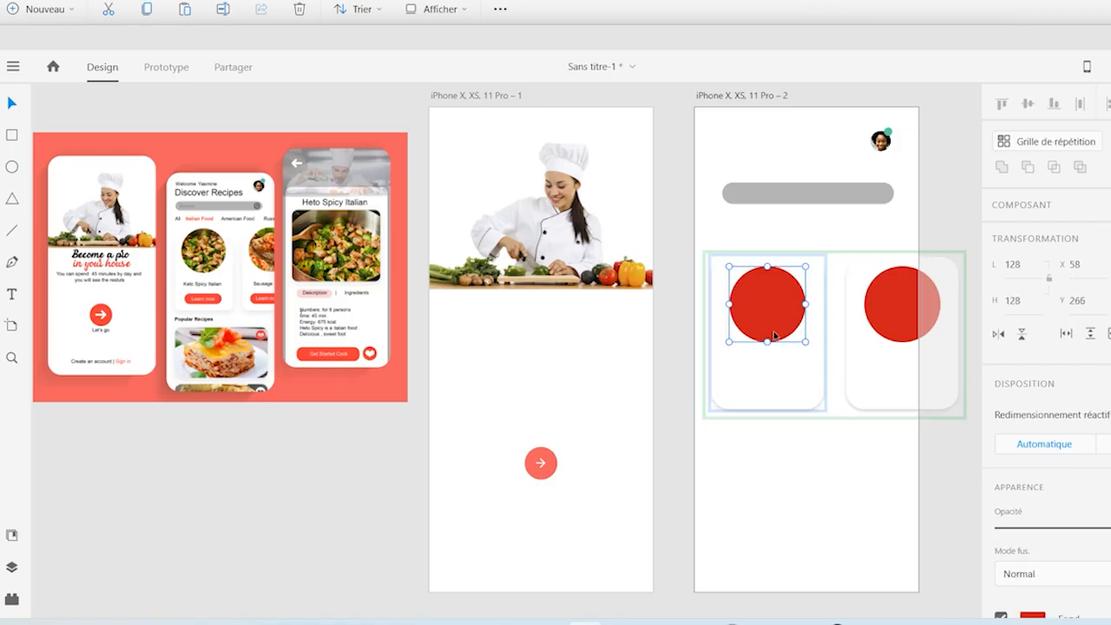
Fill the two card circles with the Keto-Spicy-Italian-Sausage-and-Broccoli and italian-recipes-recettes-italiennes images from folder 10
mouse_move(653, 619)
click(728, 574)
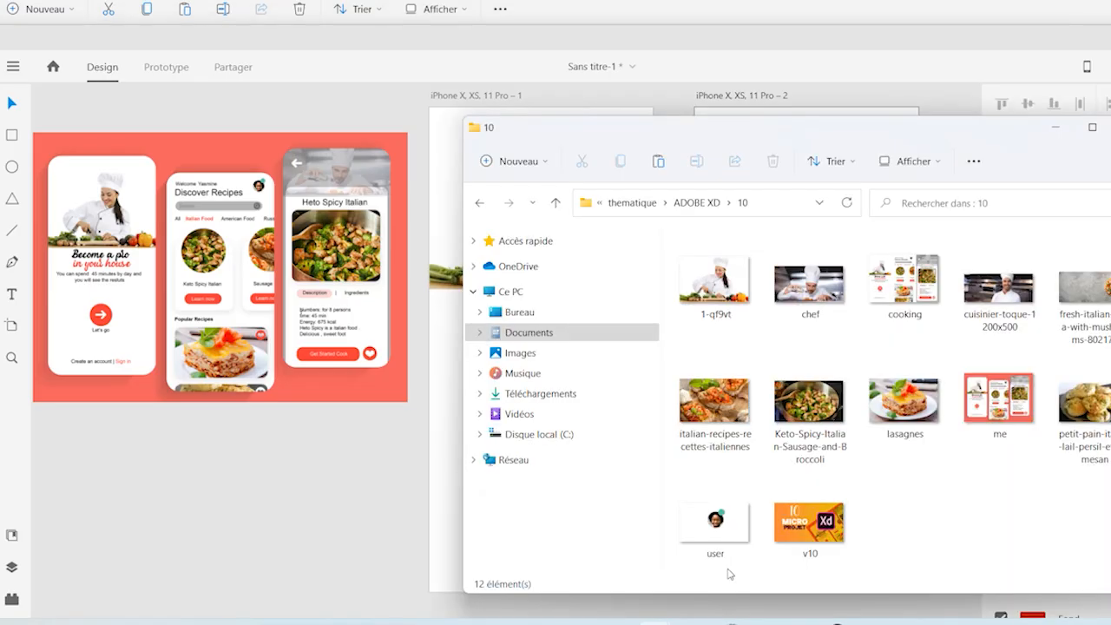
drag(954, 128, 996, 311)
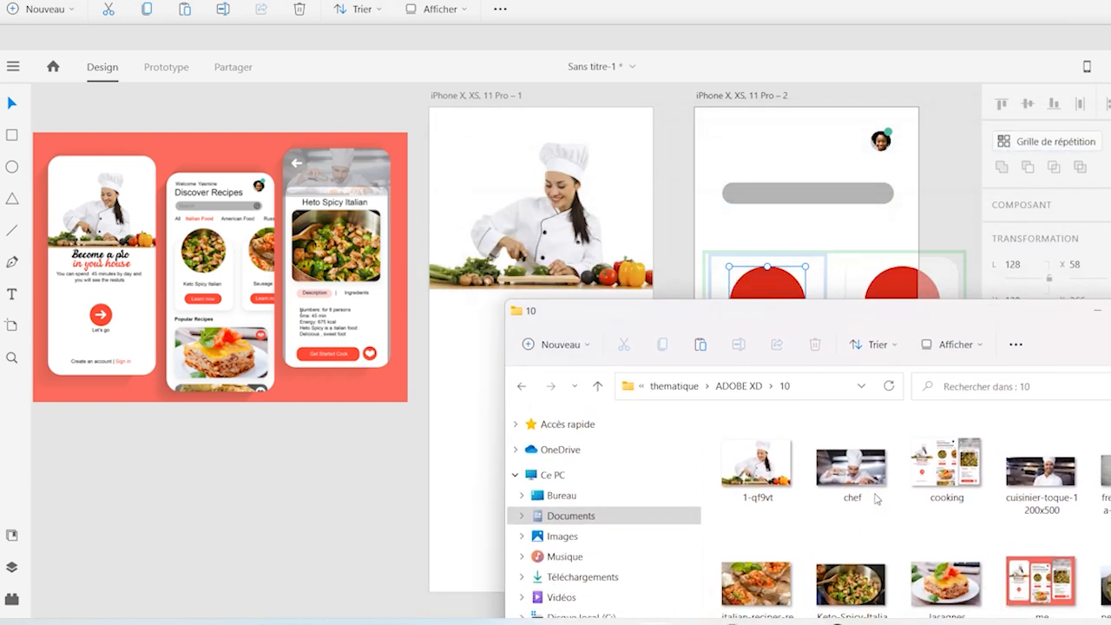
click(856, 578)
ctrl+click(767, 591)
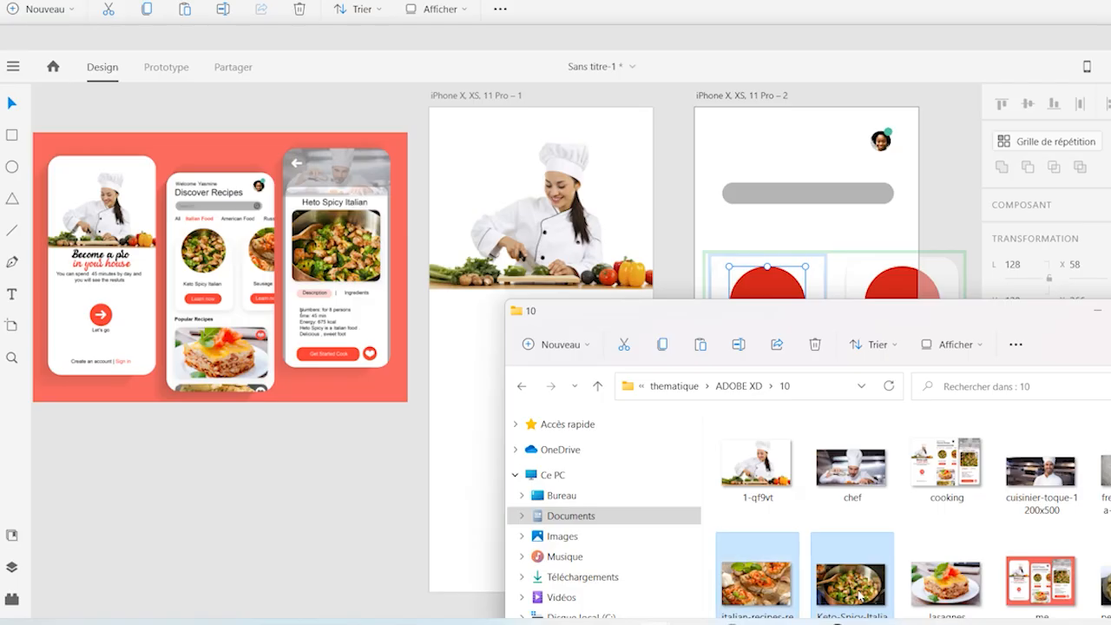
drag(855, 591, 766, 291)
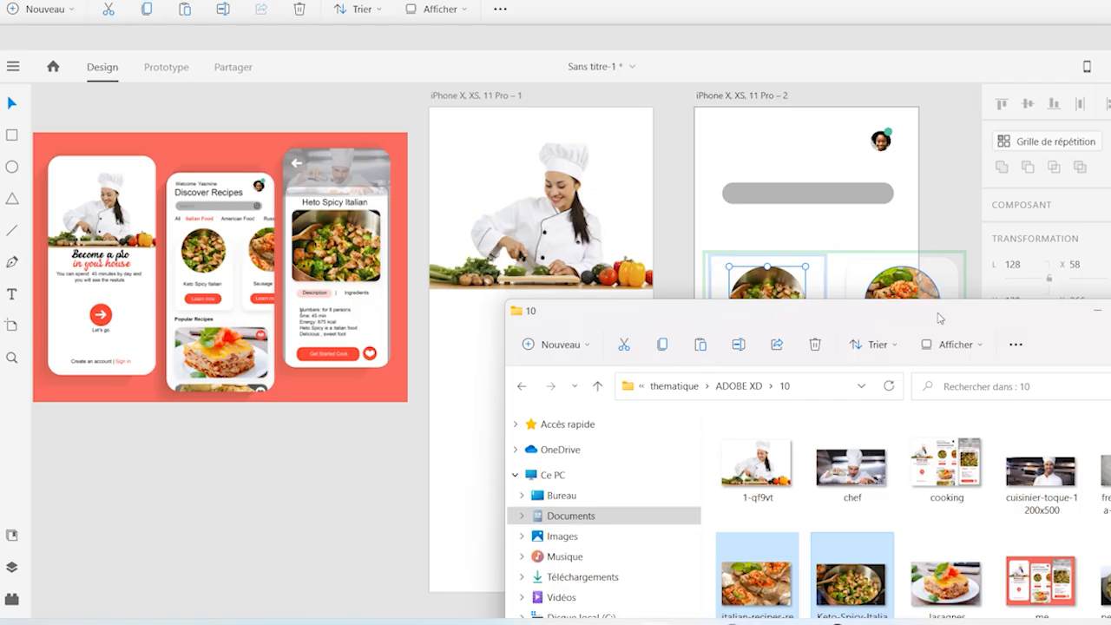
drag(912, 317, 819, 370)
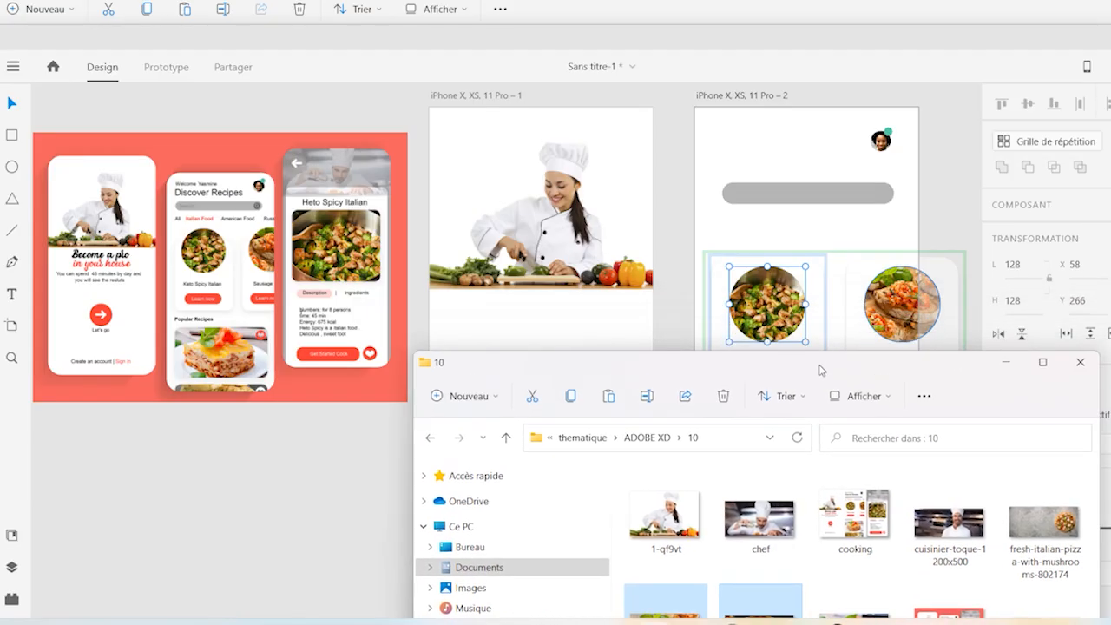
click(1006, 366)
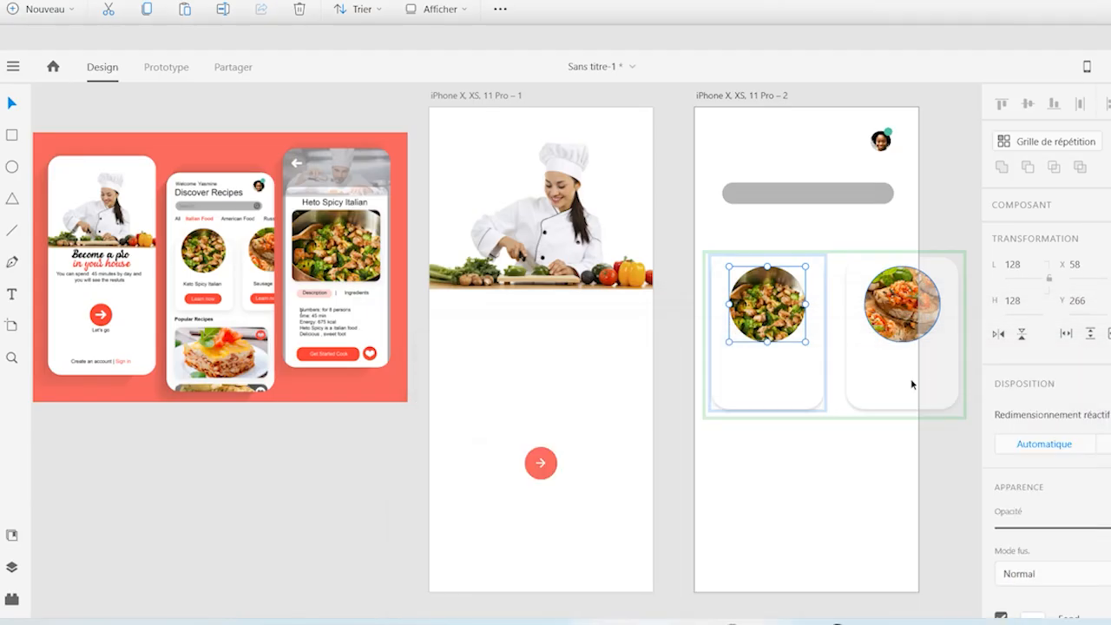
click(944, 467)
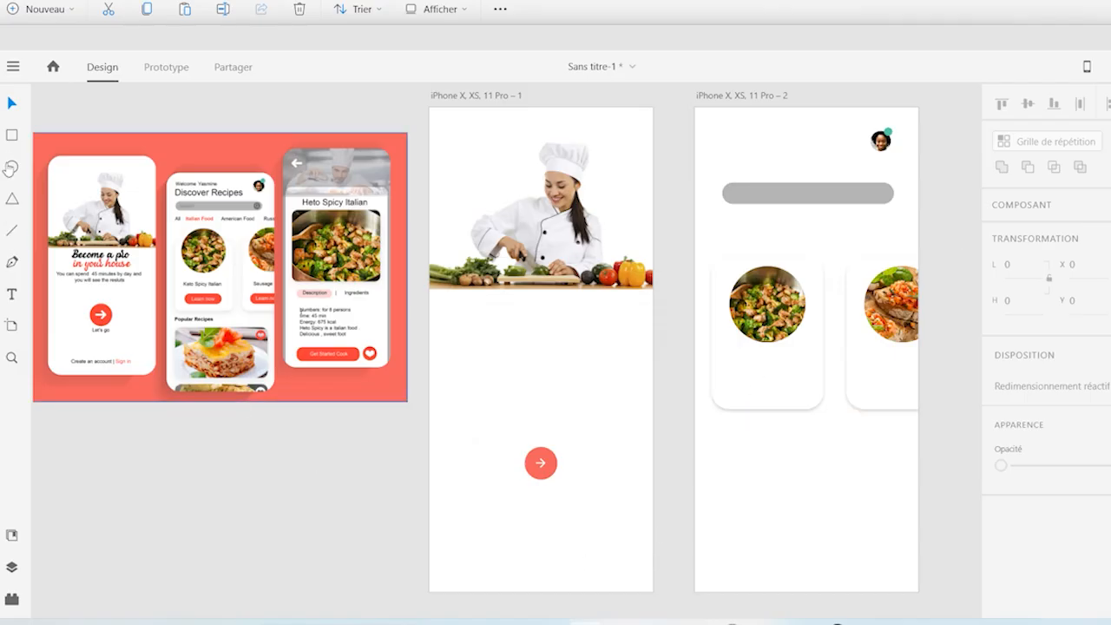
Draw a borderless rectangle about 140 by 49 below the cards, with corner radius 25 and the reference image's coral red fill
click(11, 136)
drag(735, 468, 820, 496)
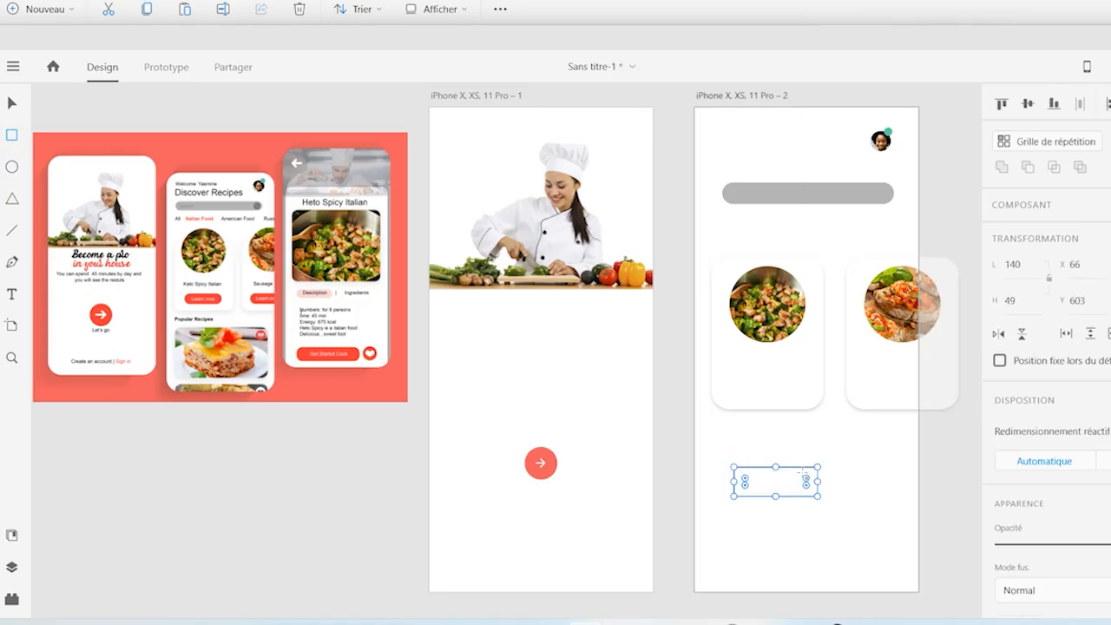
click(796, 483)
scroll(1045, 347, down, 3)
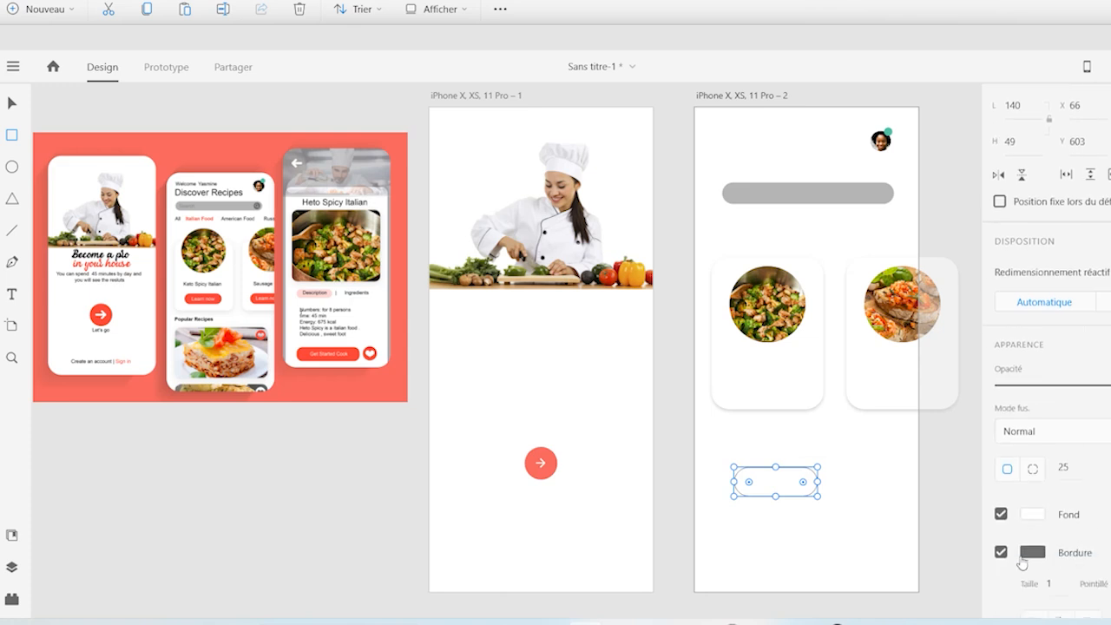
click(1000, 551)
key(i)
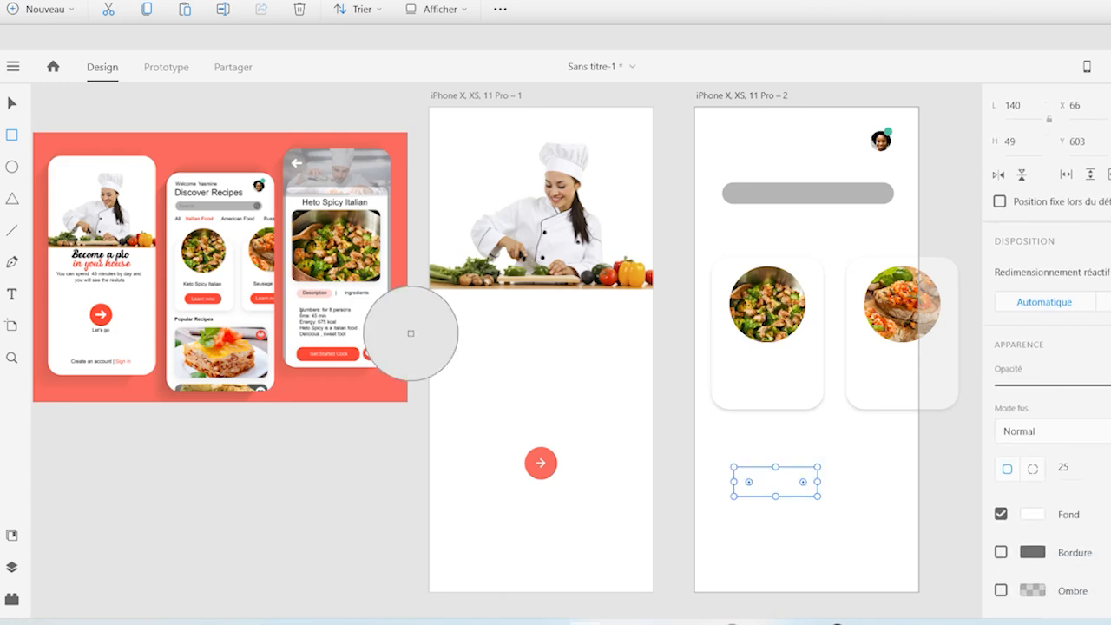
click(393, 384)
Resize the coral button to about 98 by 35, place it at the bottom of the first card and copy it onto the second
click(9, 107)
drag(784, 492, 914, 387)
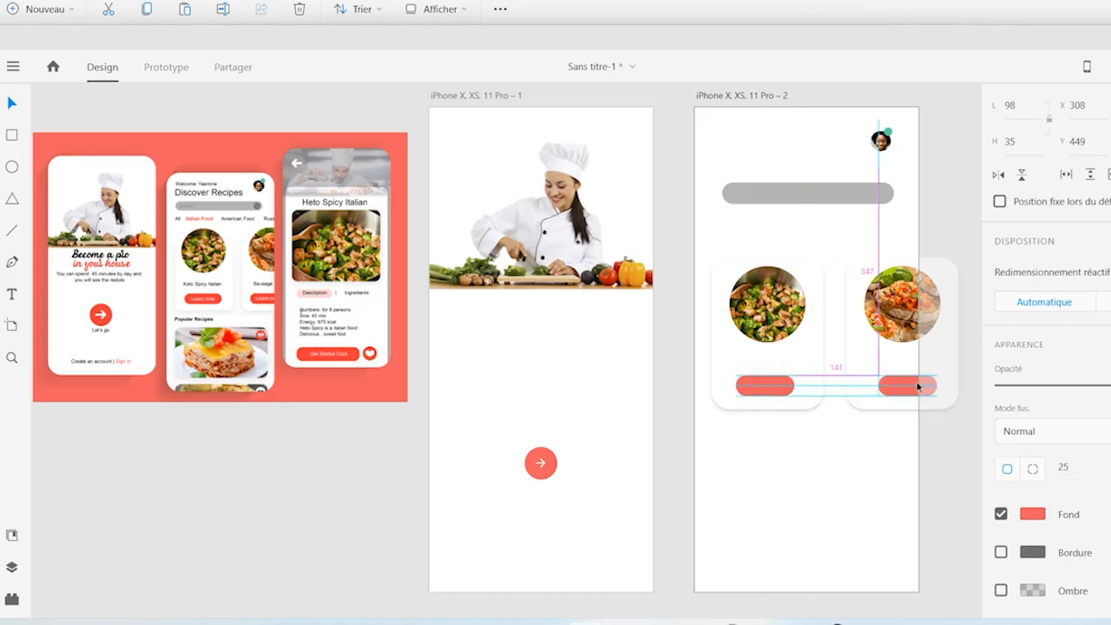
drag(917, 387, 917, 386)
click(813, 466)
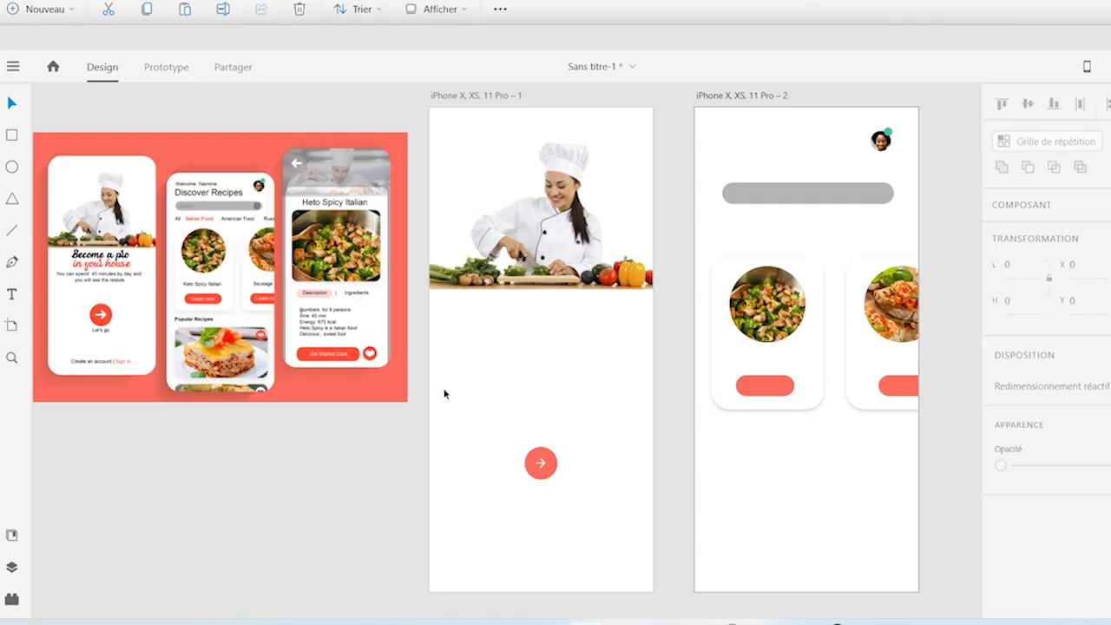
Draw a rounded rectangle about 310 by 162 below the recipe cards, with a corner radius of 34
click(12, 135)
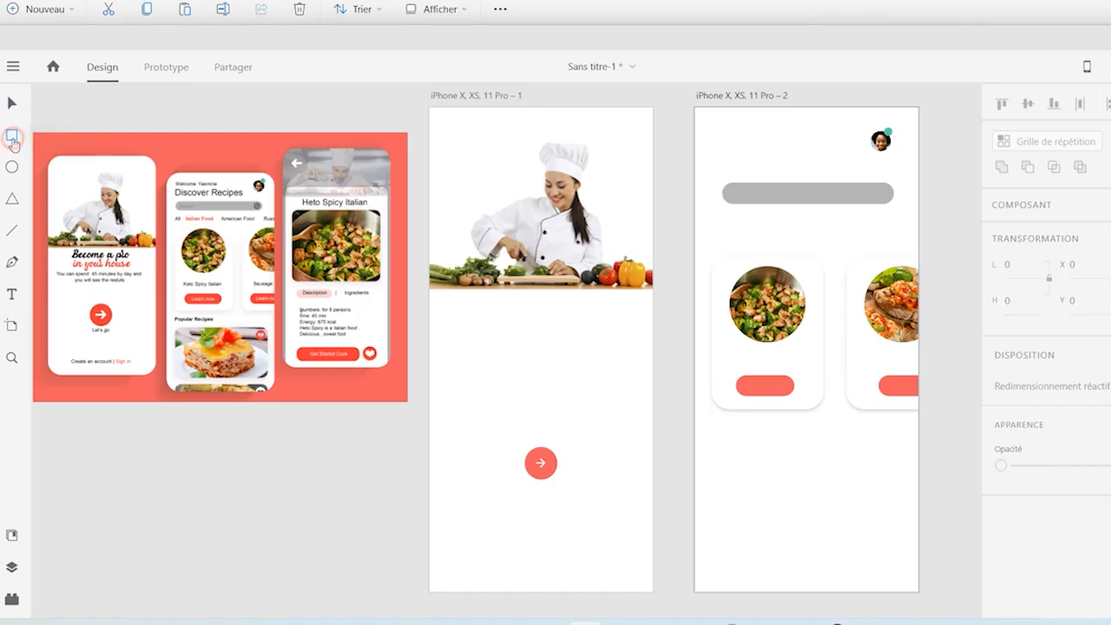
drag(718, 460, 902, 547)
drag(891, 468, 882, 477)
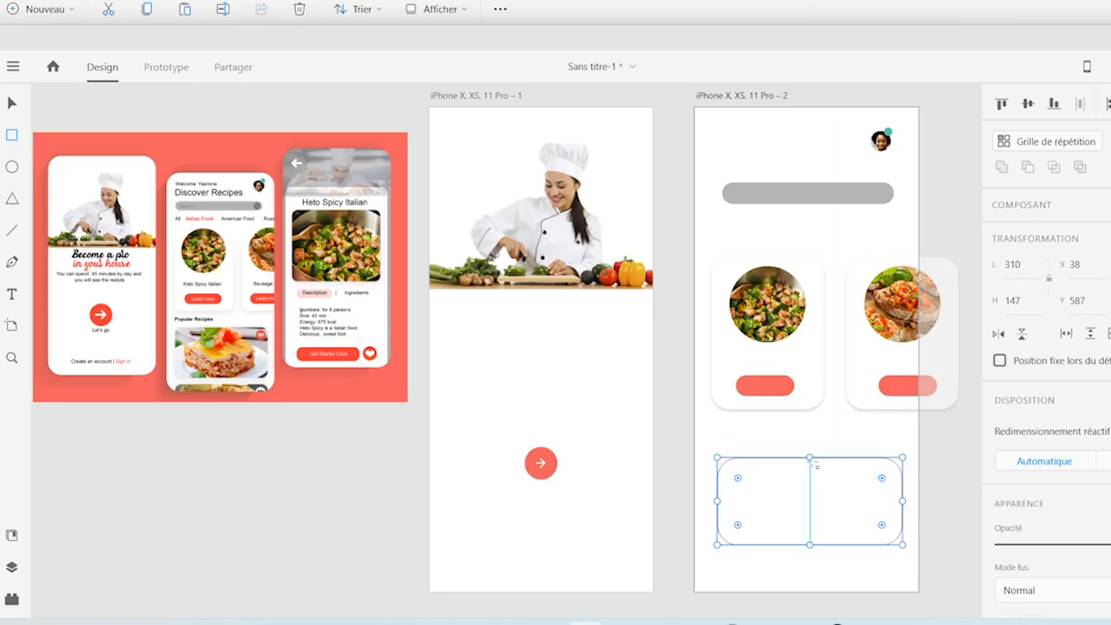
drag(809, 458, 809, 449)
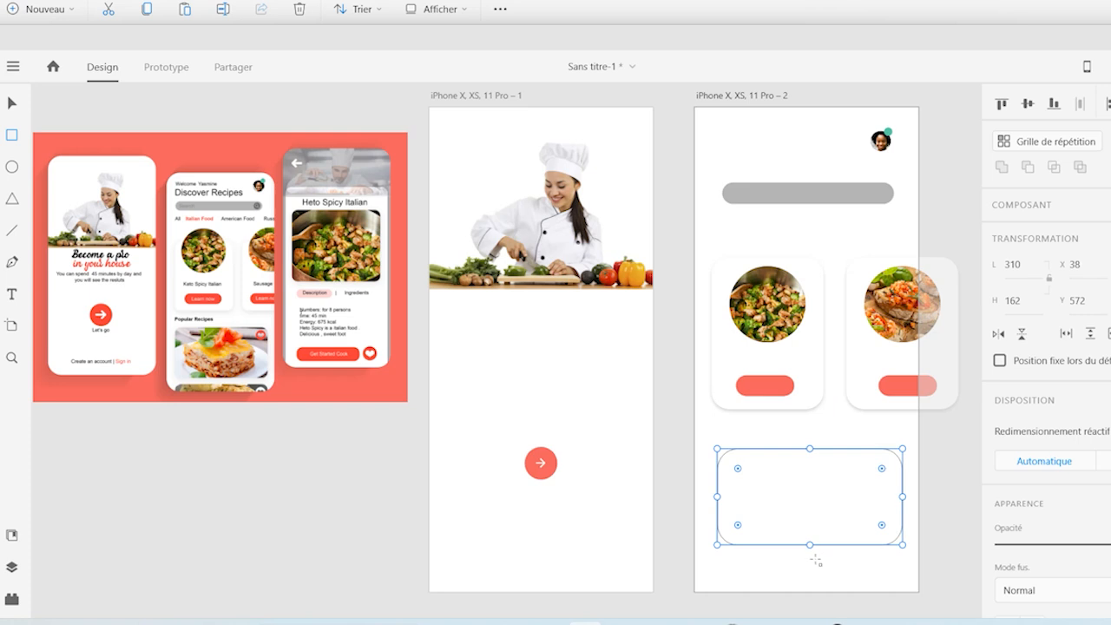
drag(810, 544, 808, 544)
Remove the border of the wide rounded rectangle and add a shadow to it
scroll(1002, 512, down, 5)
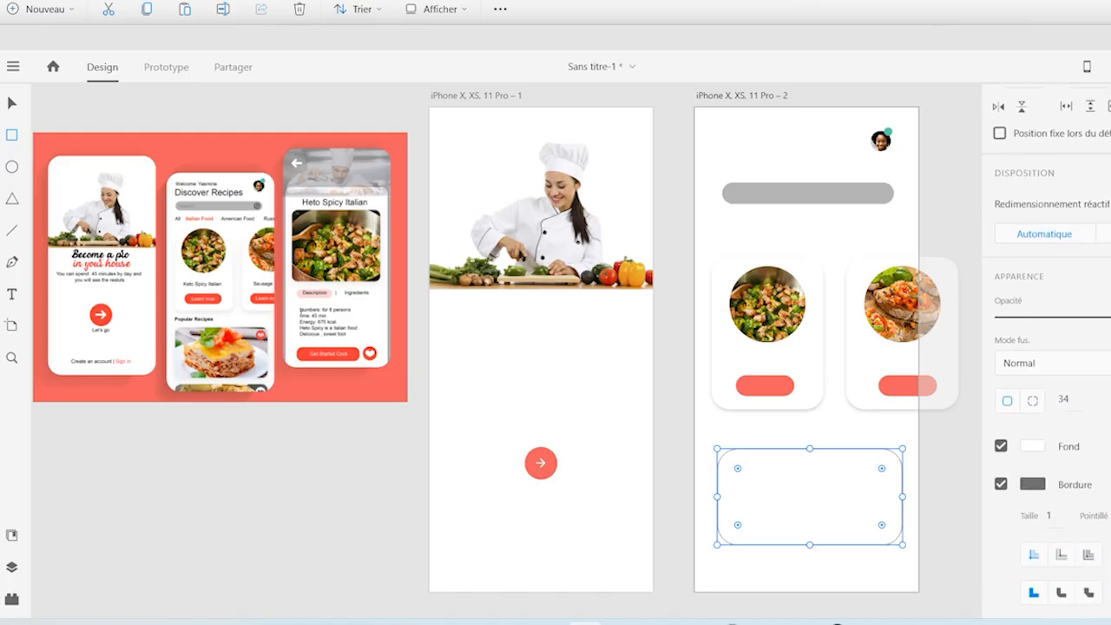
scroll(1046, 350, down, 3)
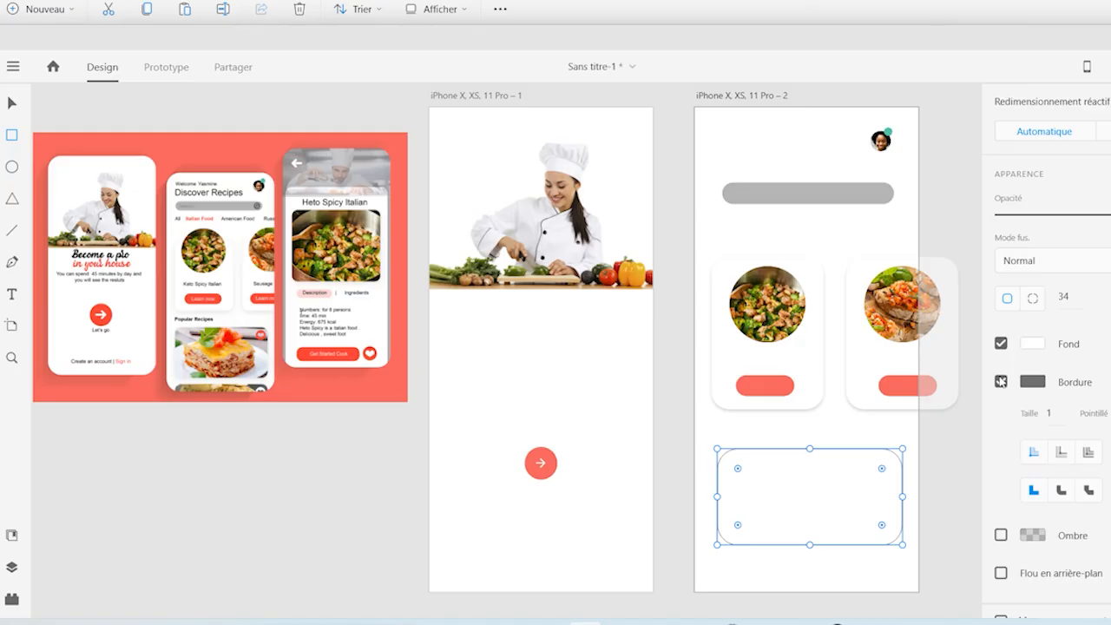
click(999, 383)
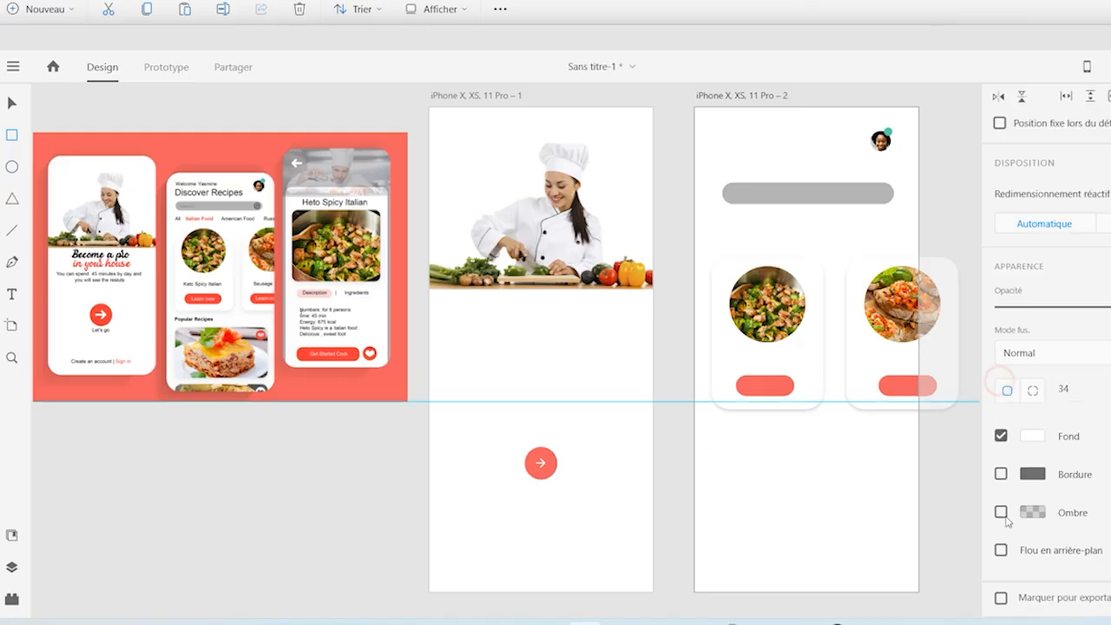
click(1000, 512)
click(836, 526)
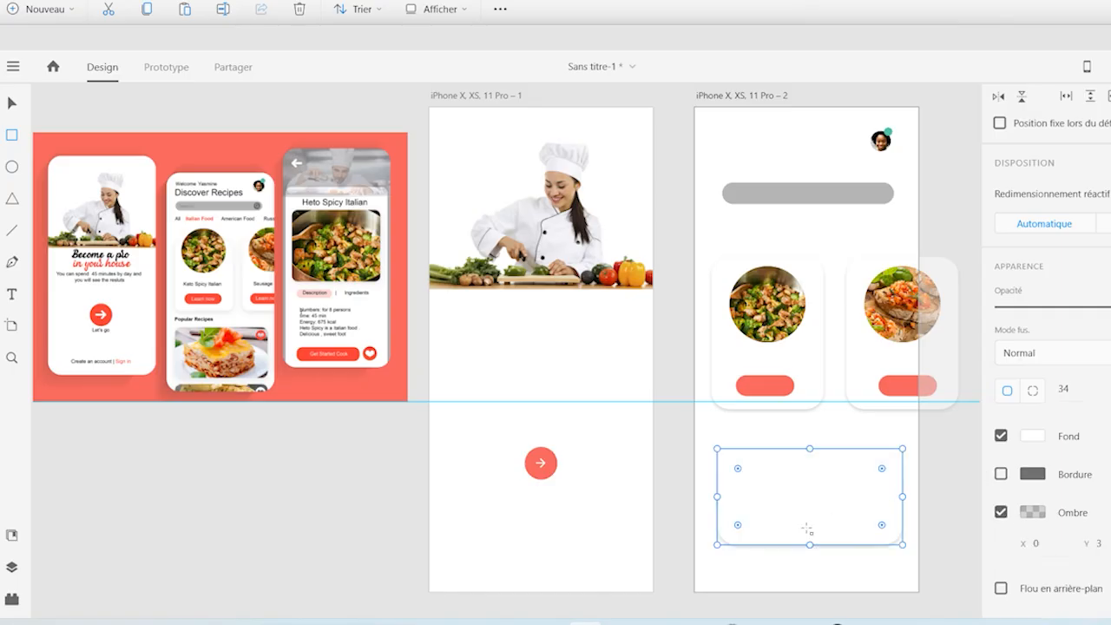
Turn the wide rectangle into a repeat grid of two stacked cards, extending its height to about 370
click(11, 103)
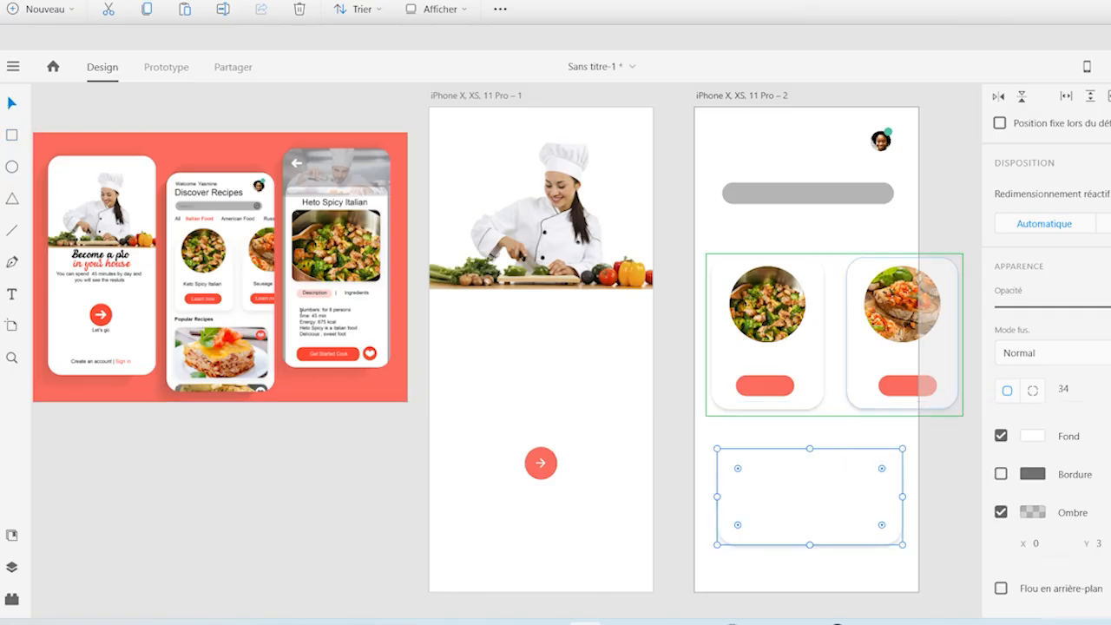
scroll(1050, 260, up, 4)
click(1060, 124)
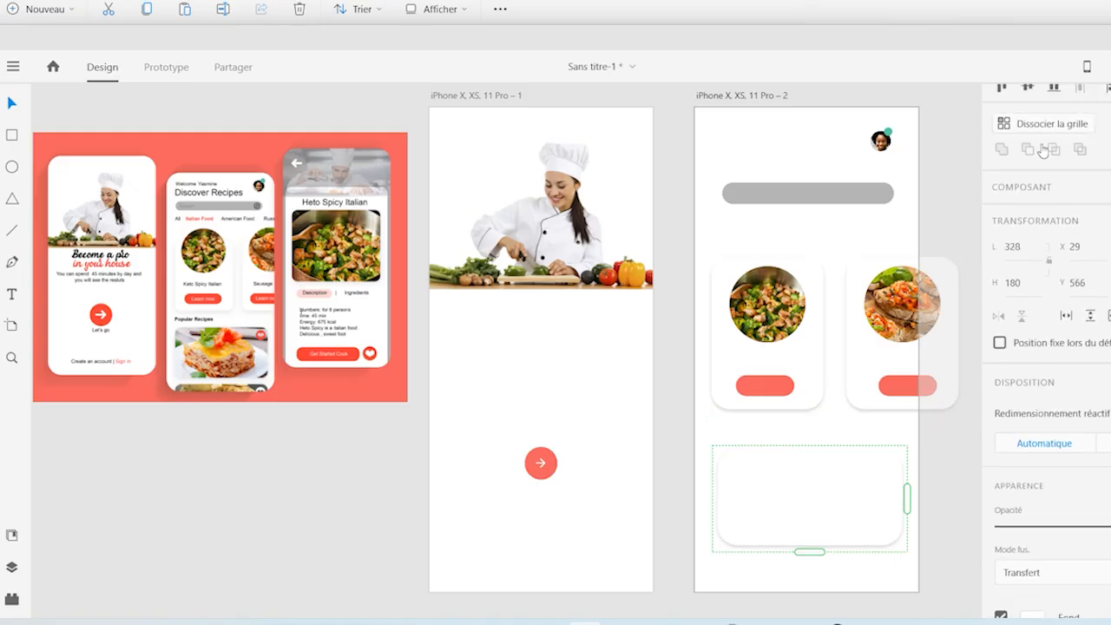
drag(812, 557, 807, 512)
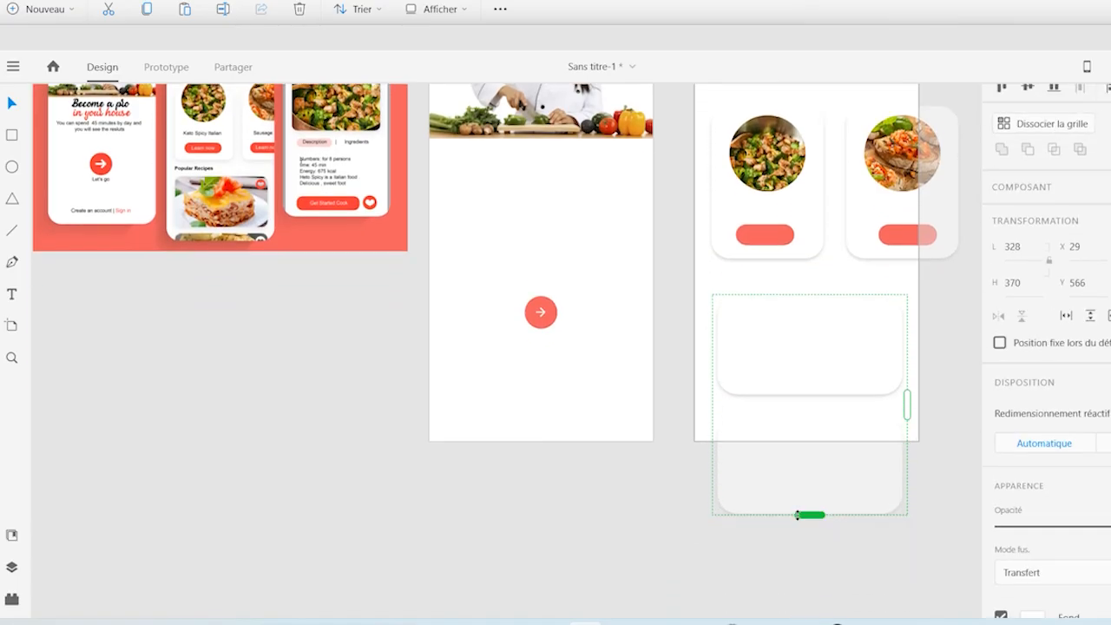
Fill the two stacked cards with the lasagnes and petit-pain-italien-lail-persil-et-parmesan images from folder 10
double_click(796, 377)
mouse_move(686, 619)
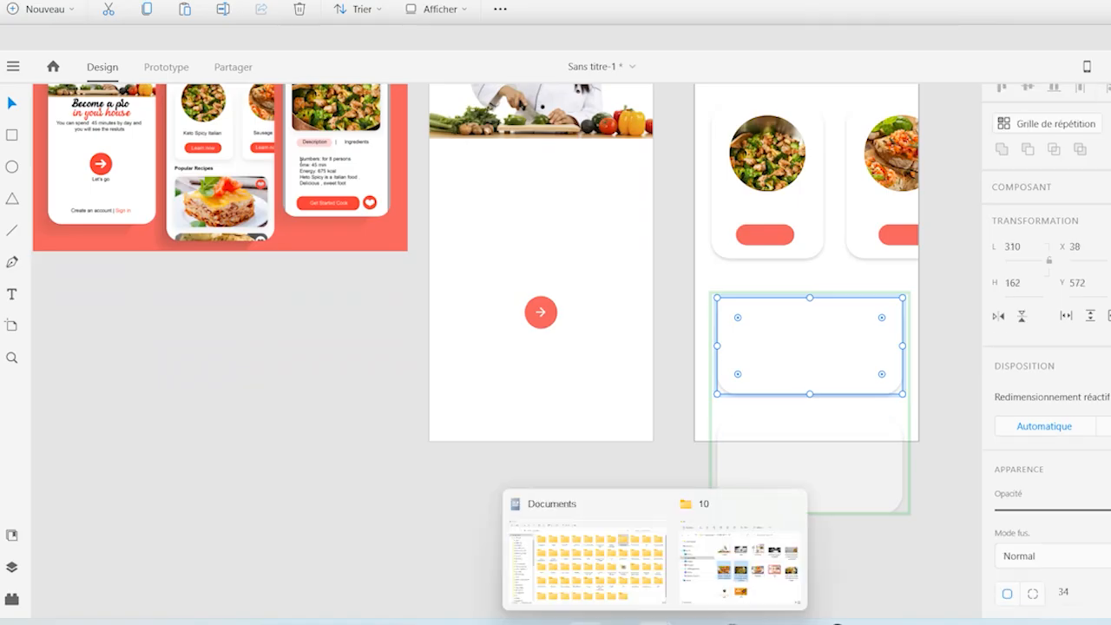
click(744, 564)
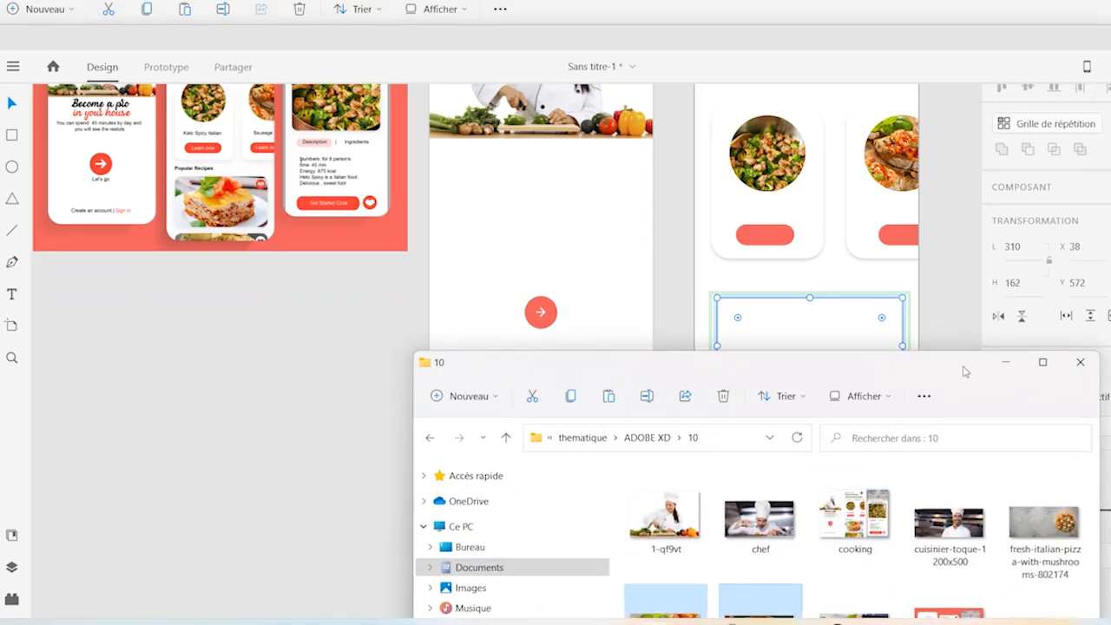
drag(950, 370, 555, 275)
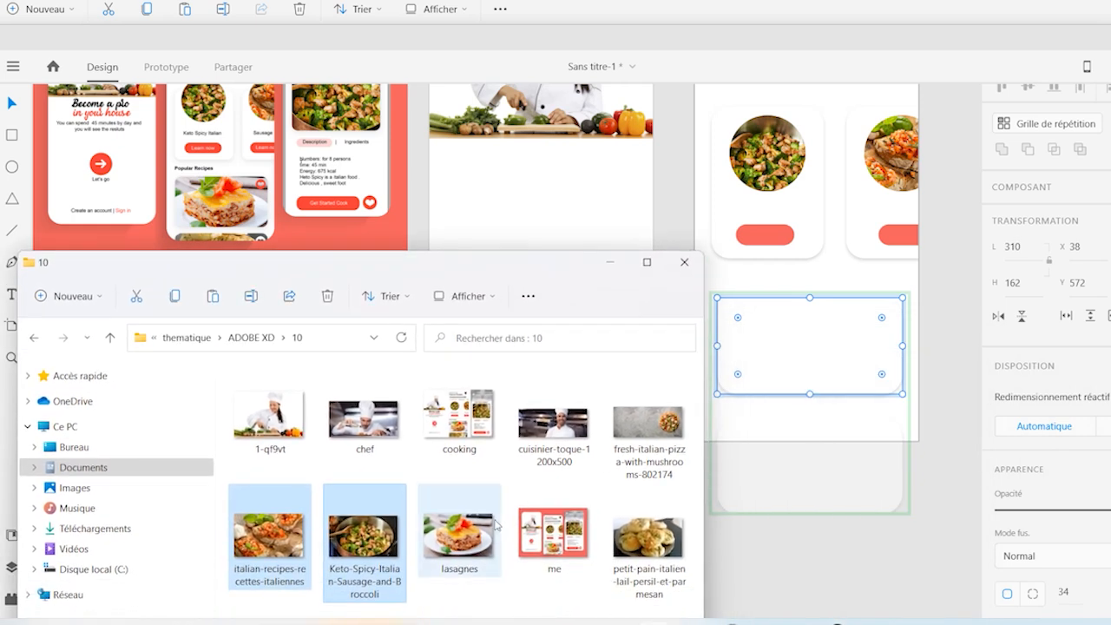
click(484, 544)
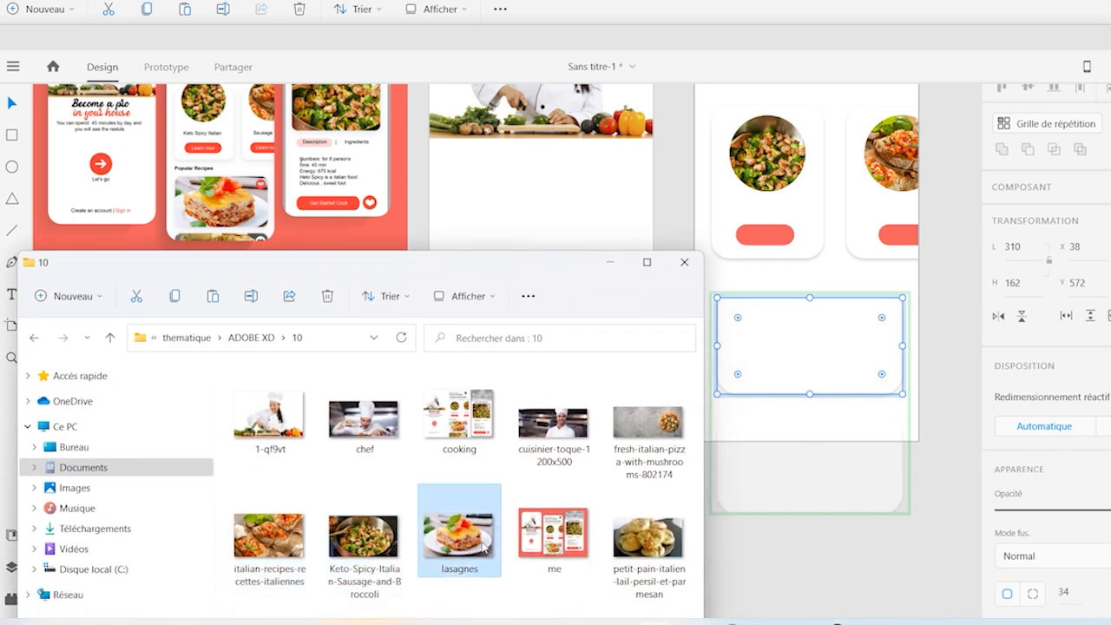
ctrl+click(659, 548)
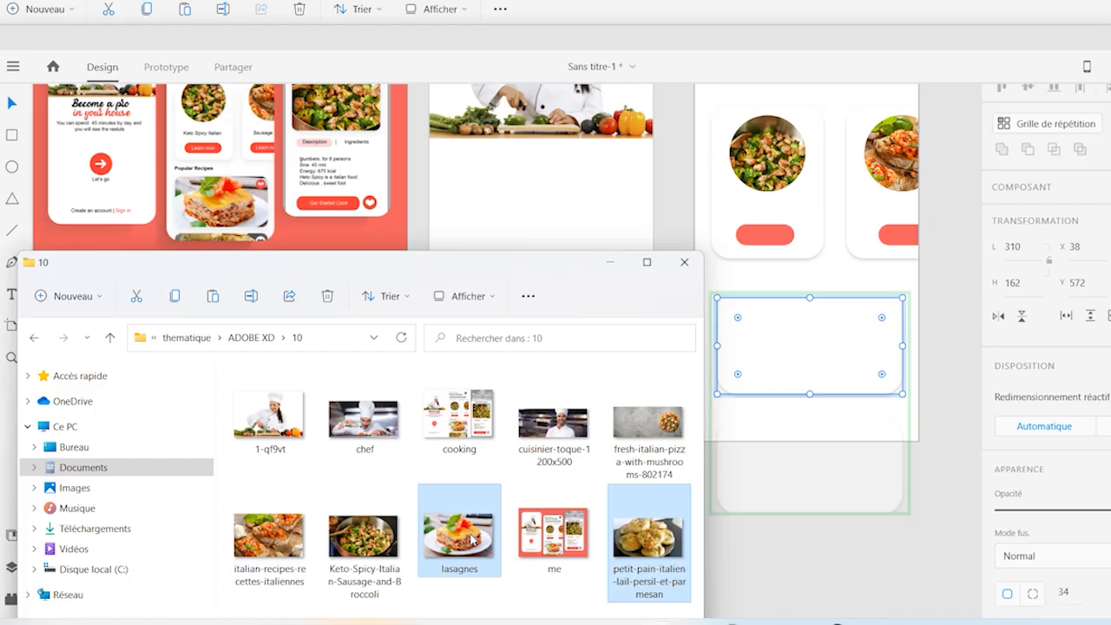
drag(864, 355, 855, 349)
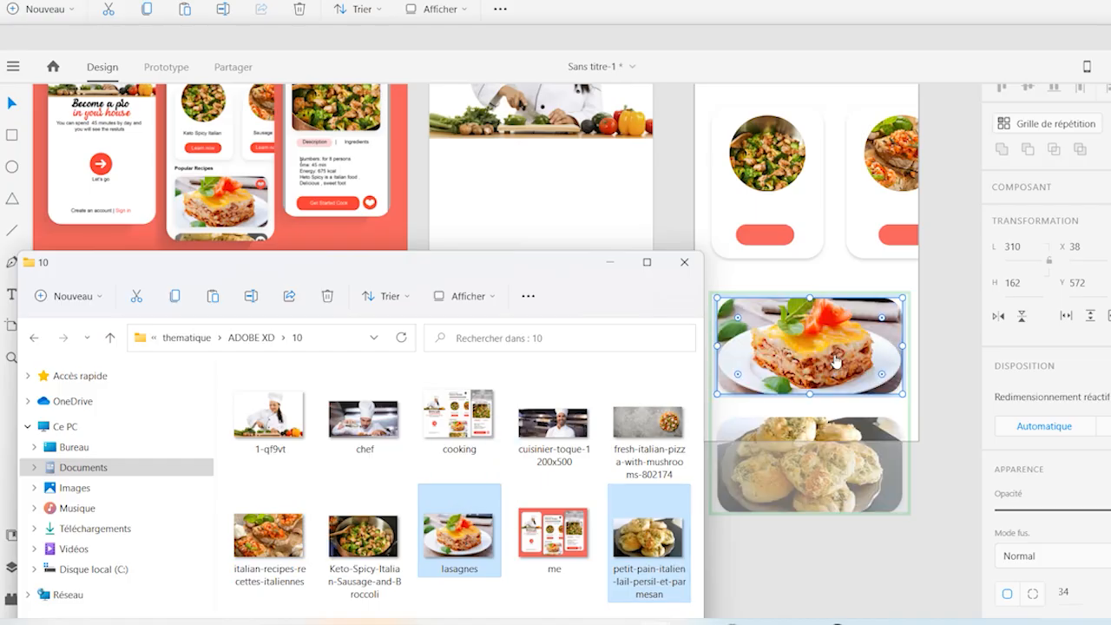
click(949, 367)
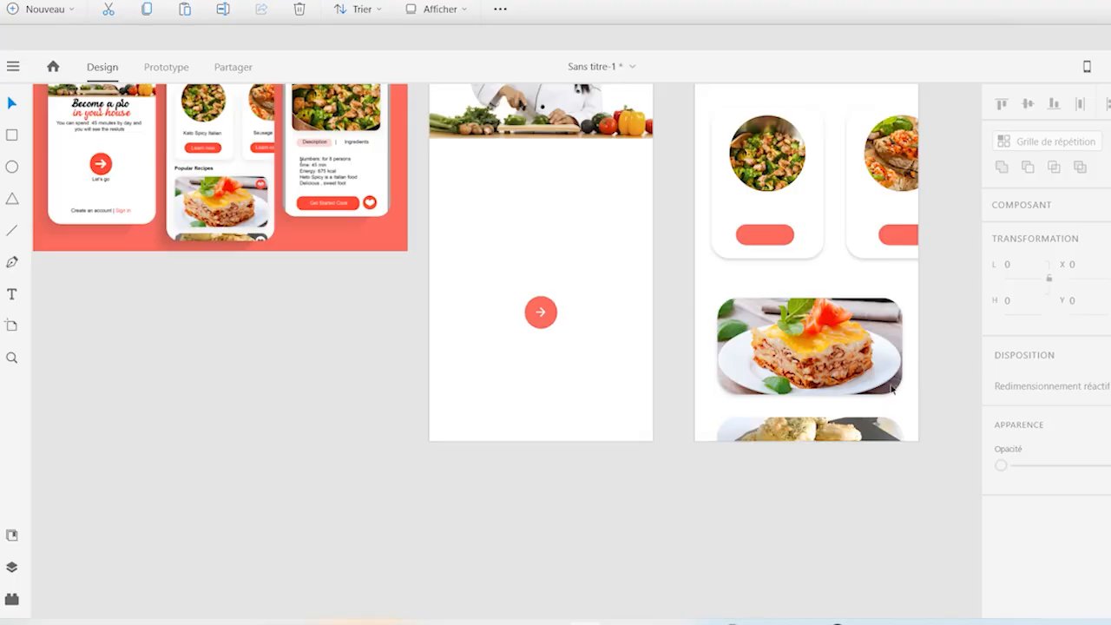
Reduce the vertical gap between the two stacked image cards until the repeat grid is about 355 high
click(807, 404)
drag(808, 405, 808, 400)
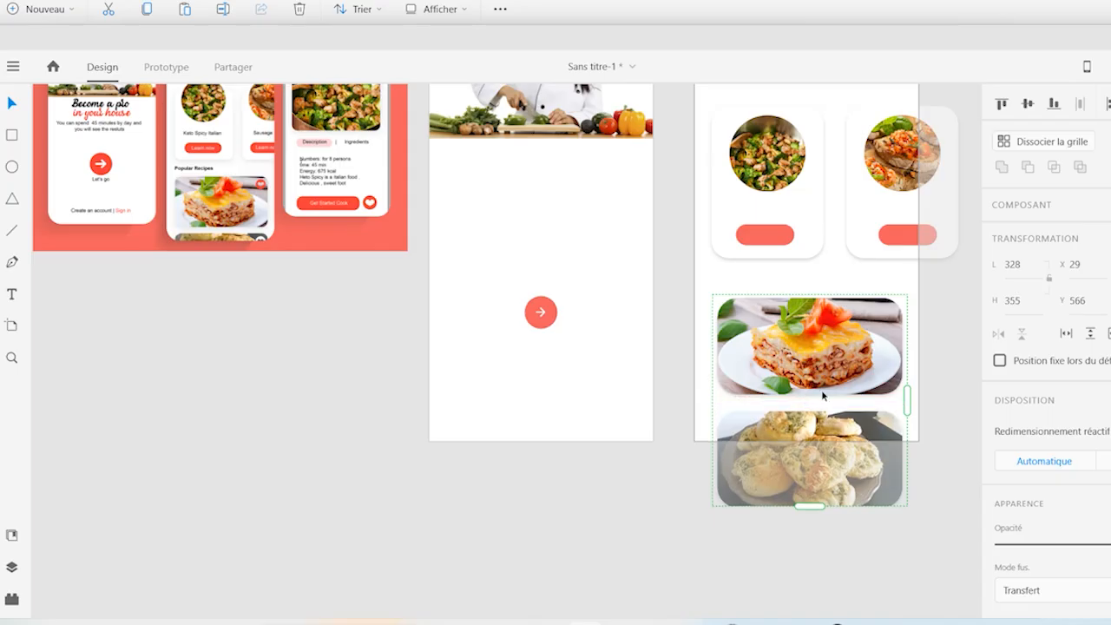
click(942, 385)
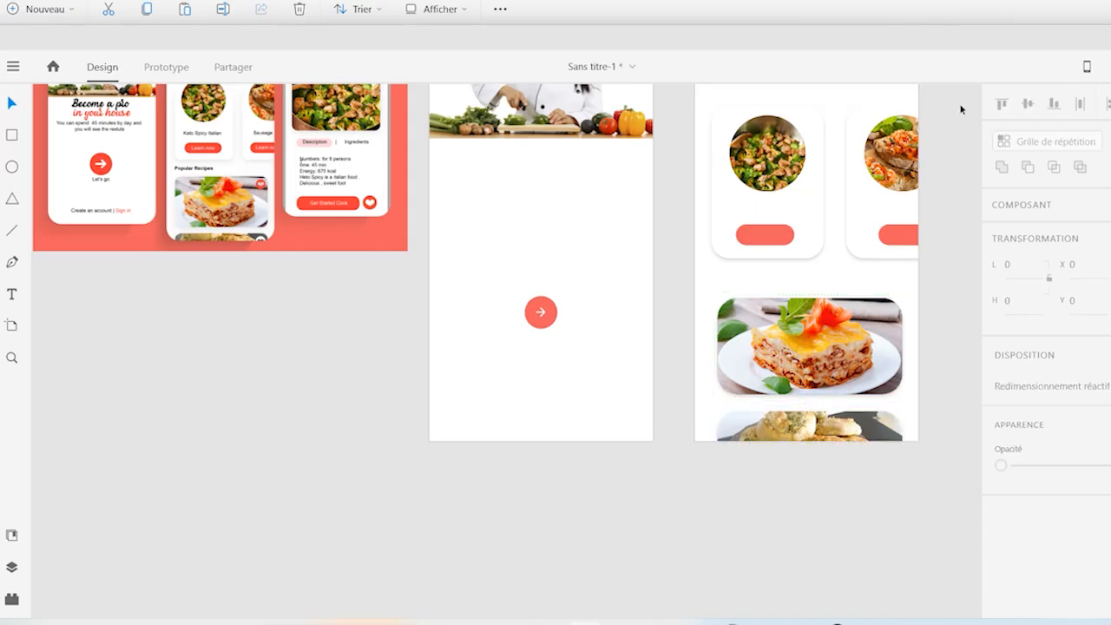
Place the magnifier icon, Composant 20, from the document assets onto the grey search bar
scroll(951, 99, up, 2)
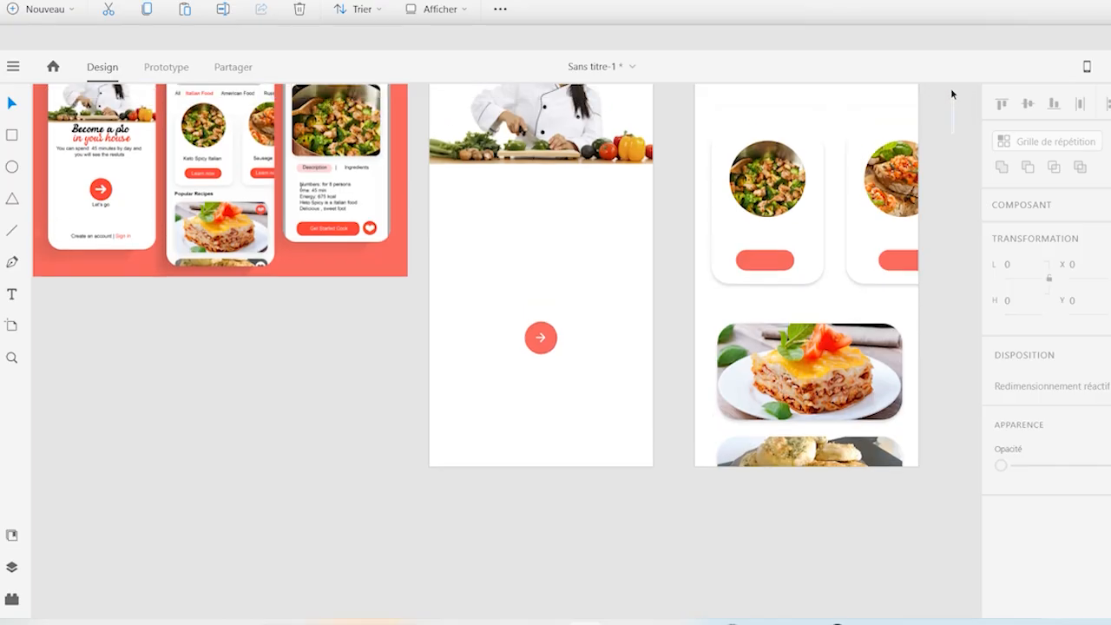
scroll(947, 95, up, 1)
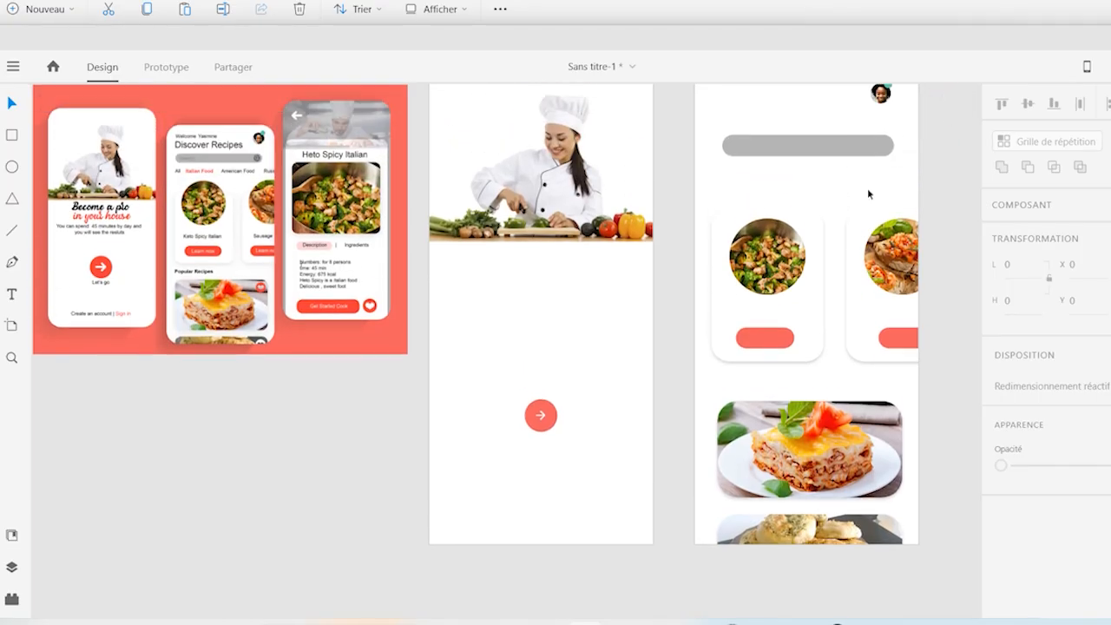
click(12, 534)
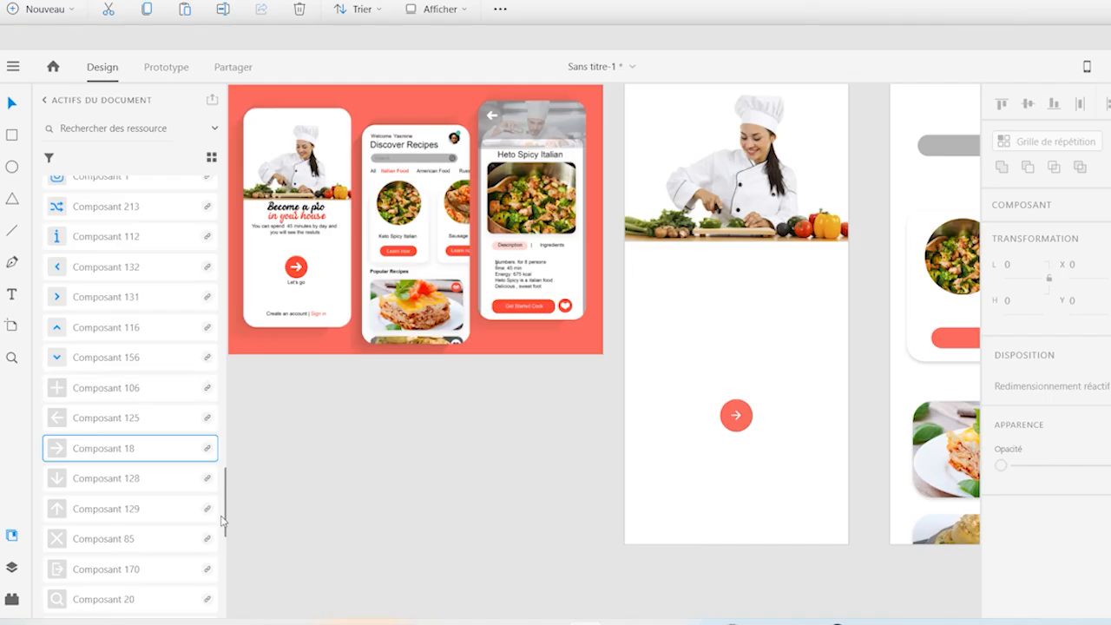
drag(103, 600, 954, 148)
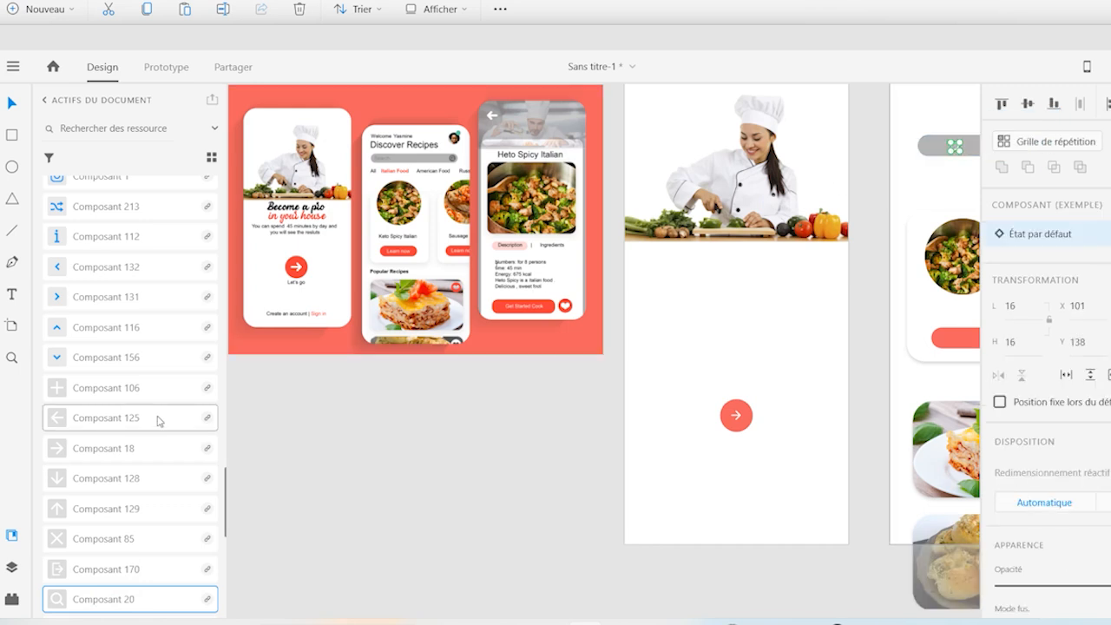
Move the magnifier icon to the far end of the grey search bar, at X 305 and Y 136
click(11, 535)
key(Right)
key(Right)
key(Right)
key(Right)
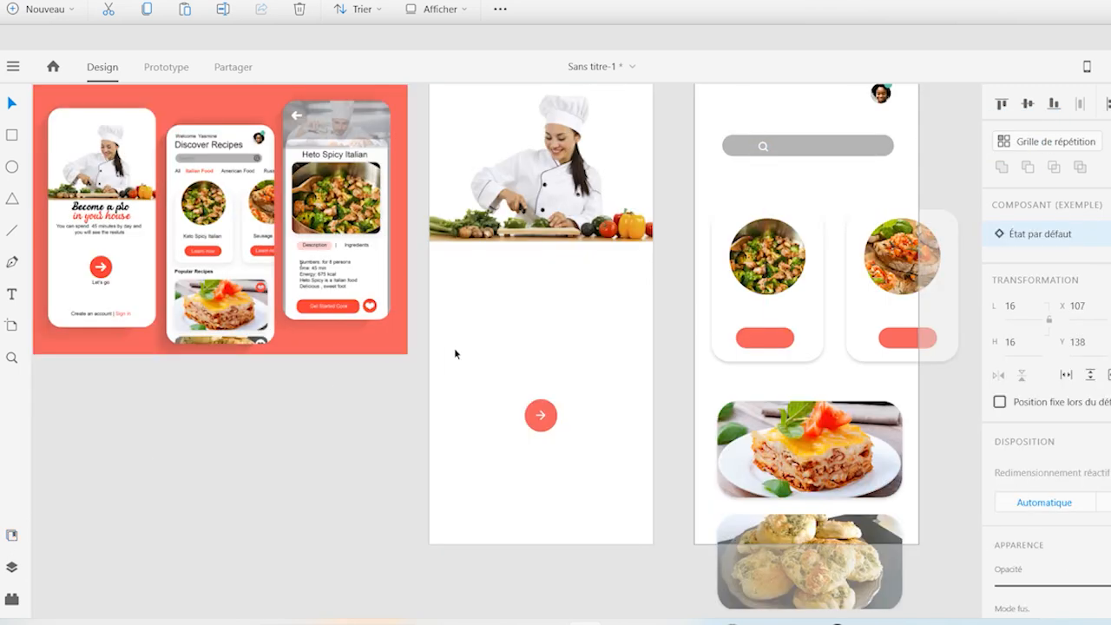
key(Right)
key(Right)
key(Right)
key(Right)
key(Right)
key(Right)
key(Right)
key(Right)
key(Right)
key(Right)
key(Right)
key(Right)
key(Right)
key(Right)
key(Right)
key(Right)
key(Right)
key(Right)
key(Right)
key(Right)
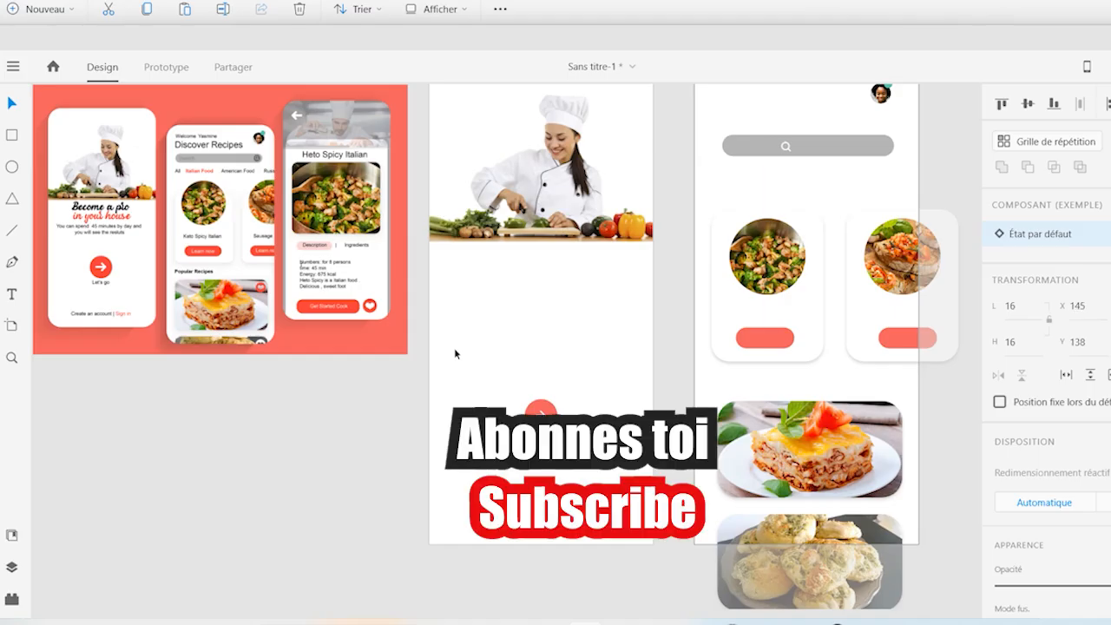
key(Right)
key(Right)
key(Right)
key(Right)
key(Right)
key(Right)
key(Right)
key(Right)
key(Right)
key(Right)
key(Right)
key(Right)
key(Right)
key(Right)
key(Right)
key(Right)
key(Right)
key(Right)
key(Right)
key(Right)
key(Right)
key(Right)
key(Right)
key(Right)
key(Right)
key(Right)
key(Right)
key(Right)
key(Right)
key(Right)
key(Right)
key(Right)
key(Right)
key(Right)
key(Right)
key(Right)
key(Right)
key(Right)
key(Right)
key(Right)
key(Right)
key(Right)
key(Right)
key(Right)
key(Right)
key(Right)
key(Right)
key(Right)
key(Right)
key(Right)
key(Right)
key(Right)
key(Right)
key(Right)
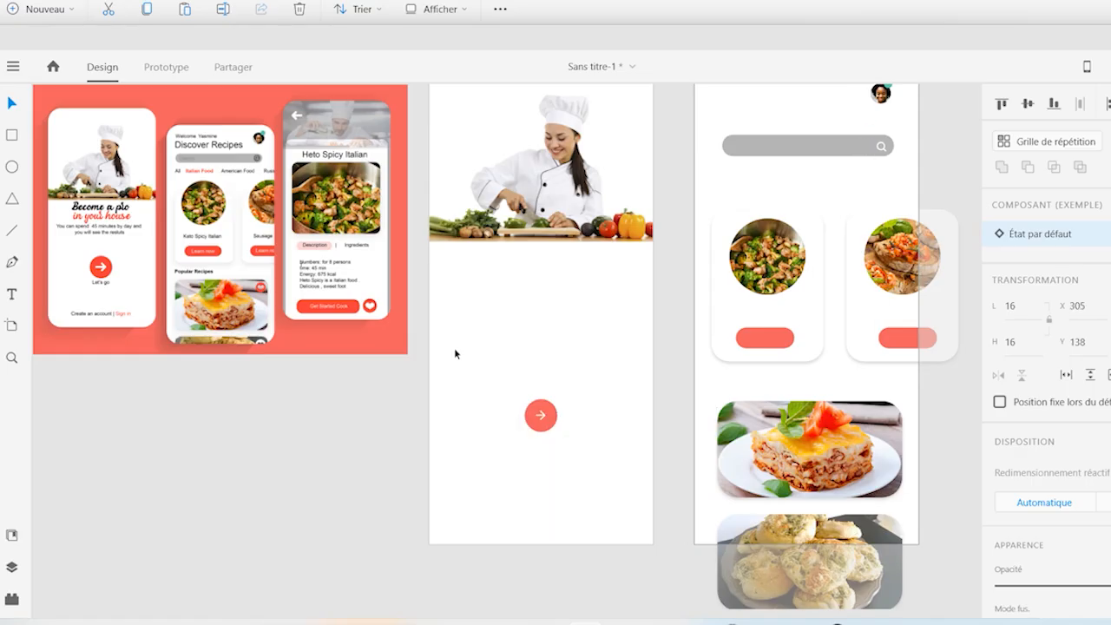
key(Up)
key(Up)
Change the magnifier icon's fill to near-black #0E0C0C and deselect it
scroll(1046, 344, down, 3)
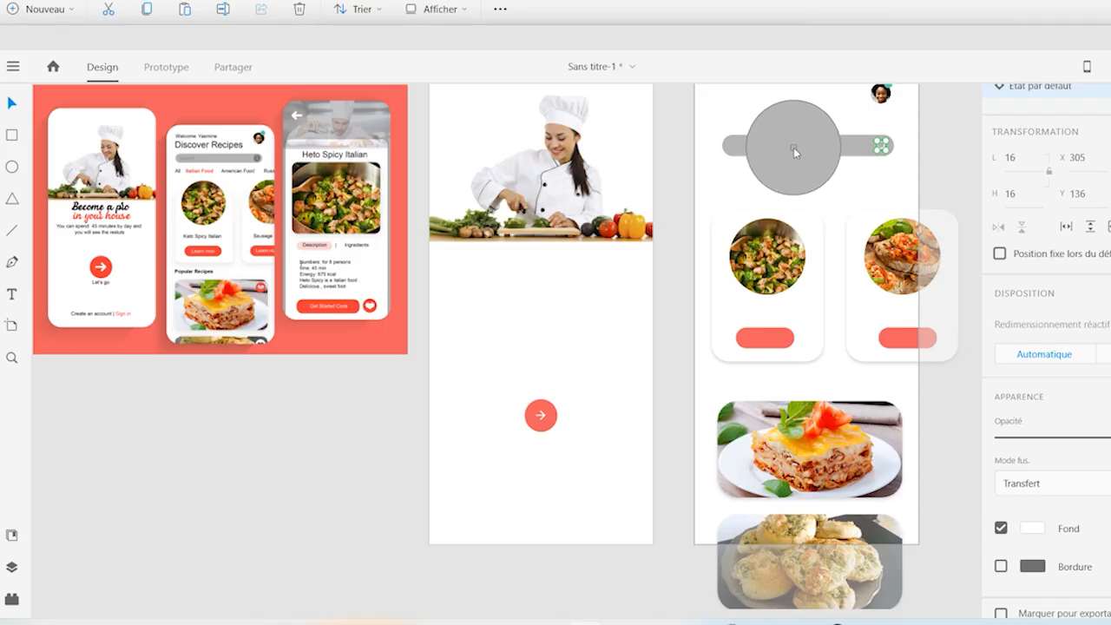
click(1033, 527)
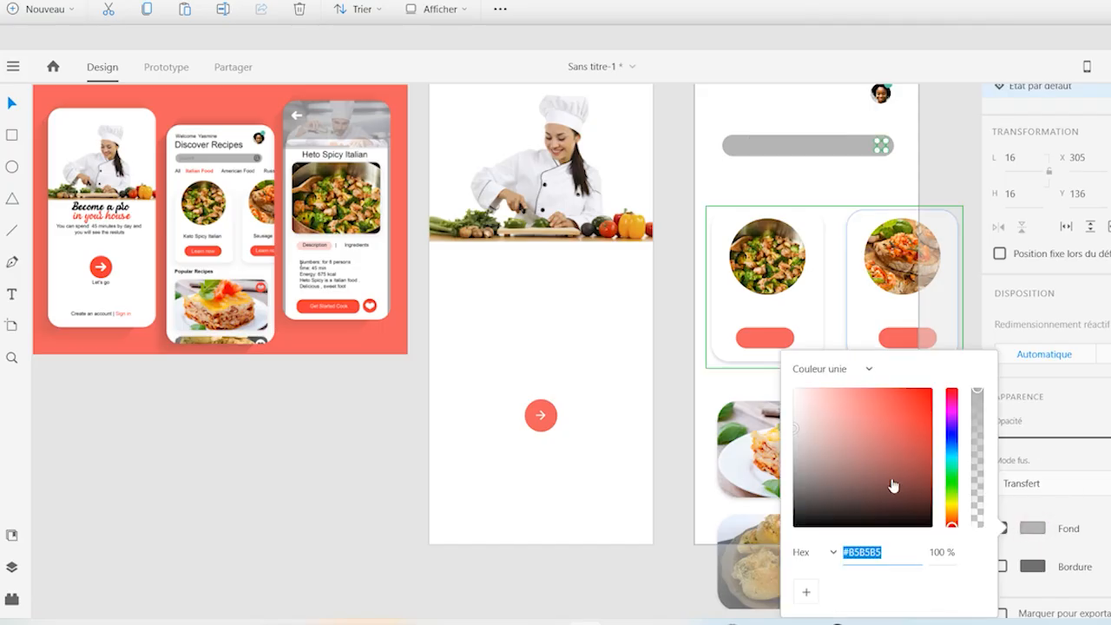
click(812, 519)
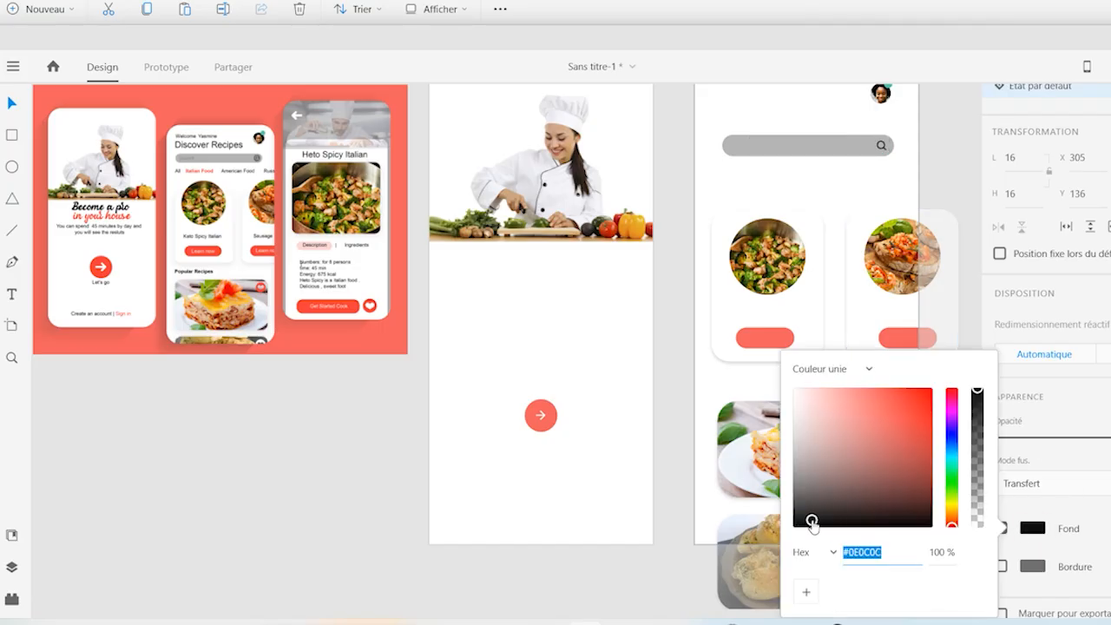
click(539, 591)
click(540, 591)
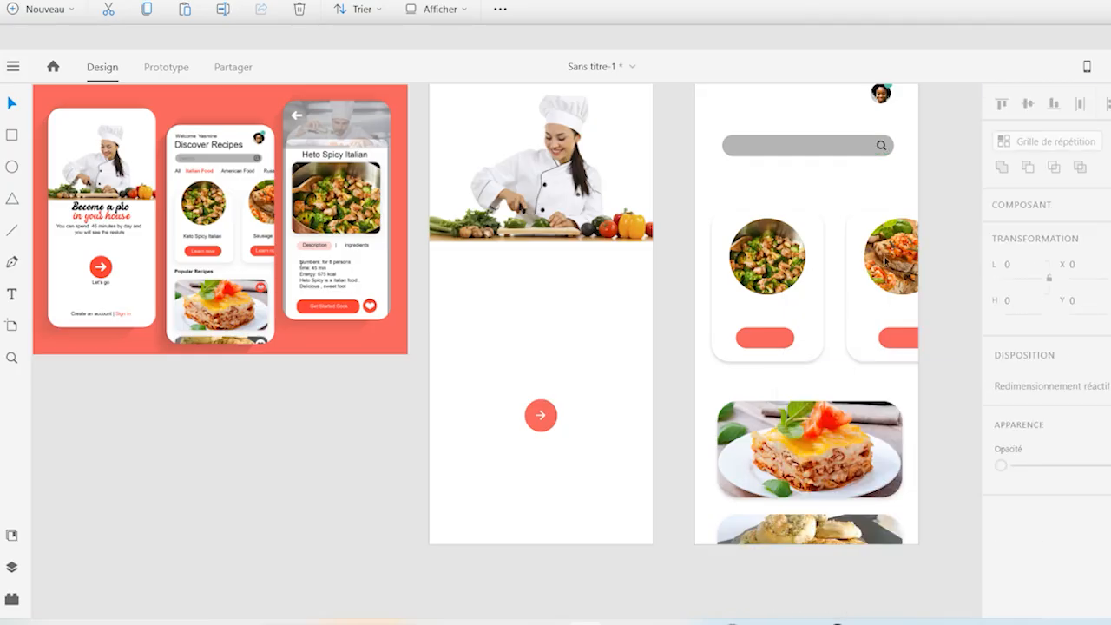
click(881, 147)
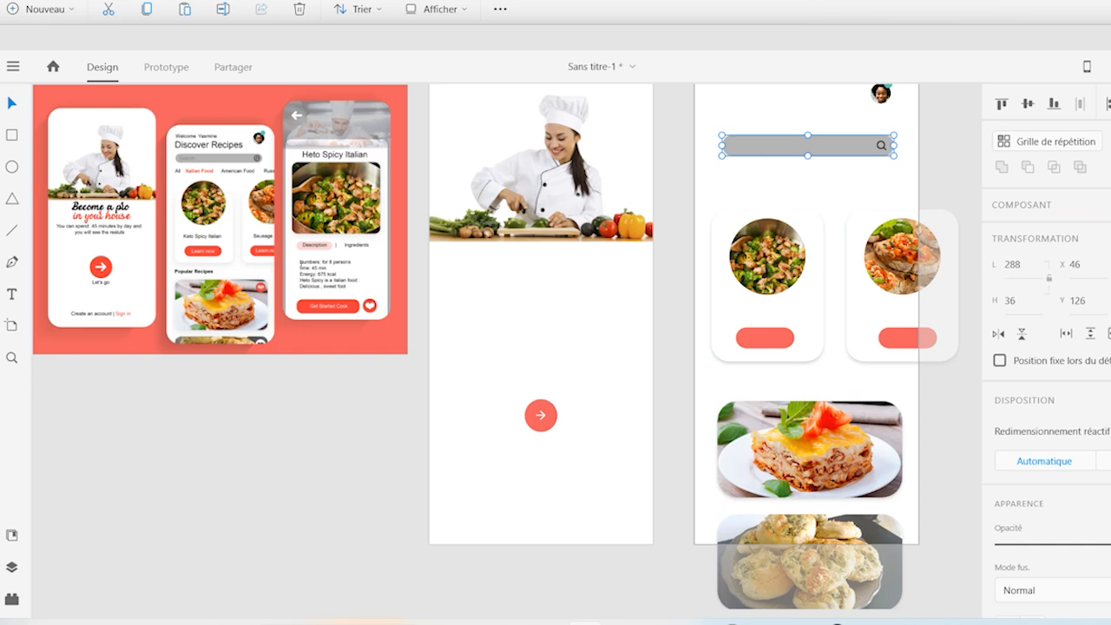
scroll(1046, 347, down, 3)
scroll(1046, 347, up, 3)
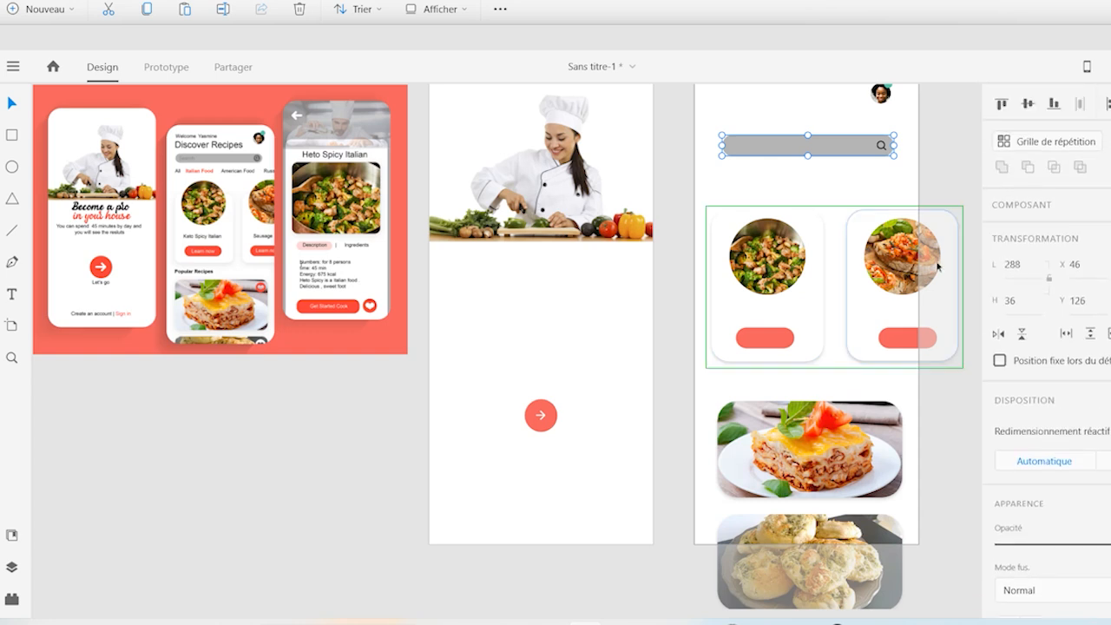
double_click(881, 148)
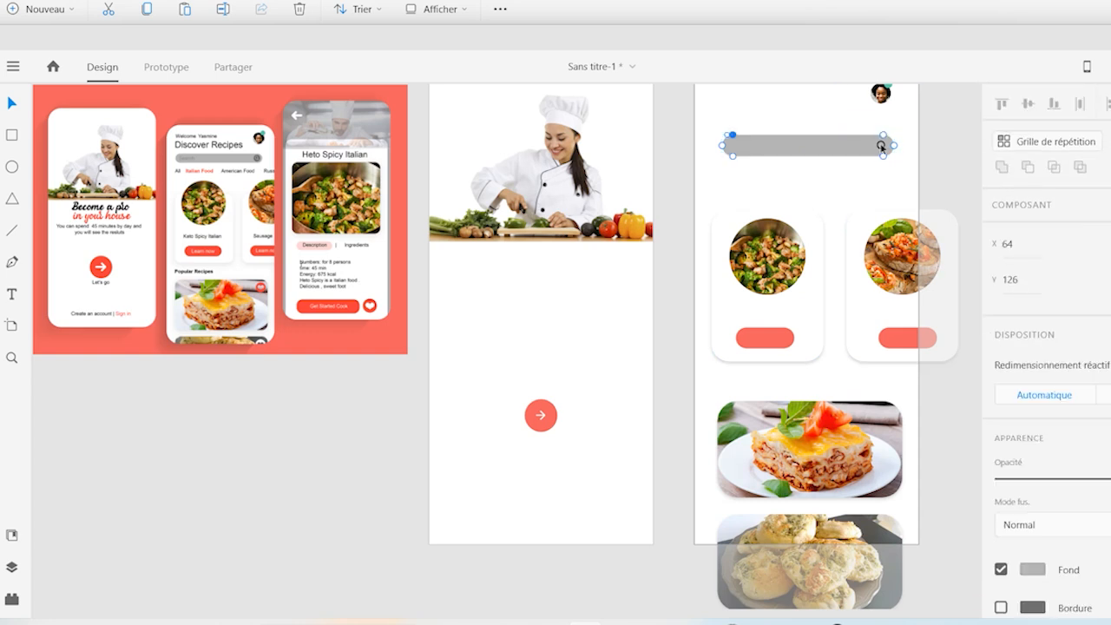
key(Escape)
mouse_move(970, 621)
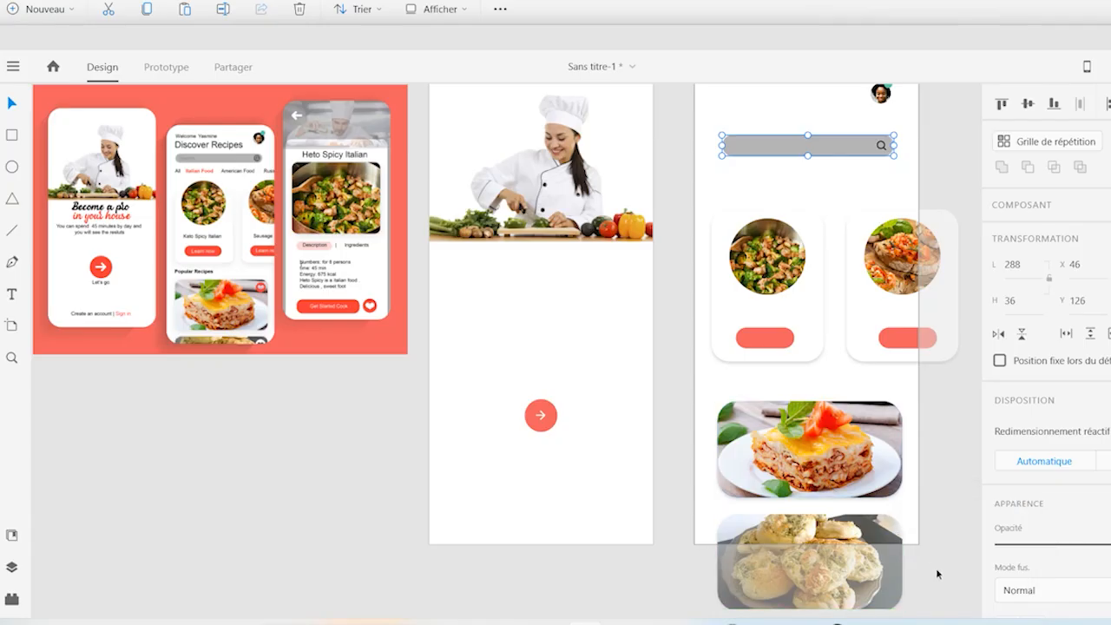
click(937, 572)
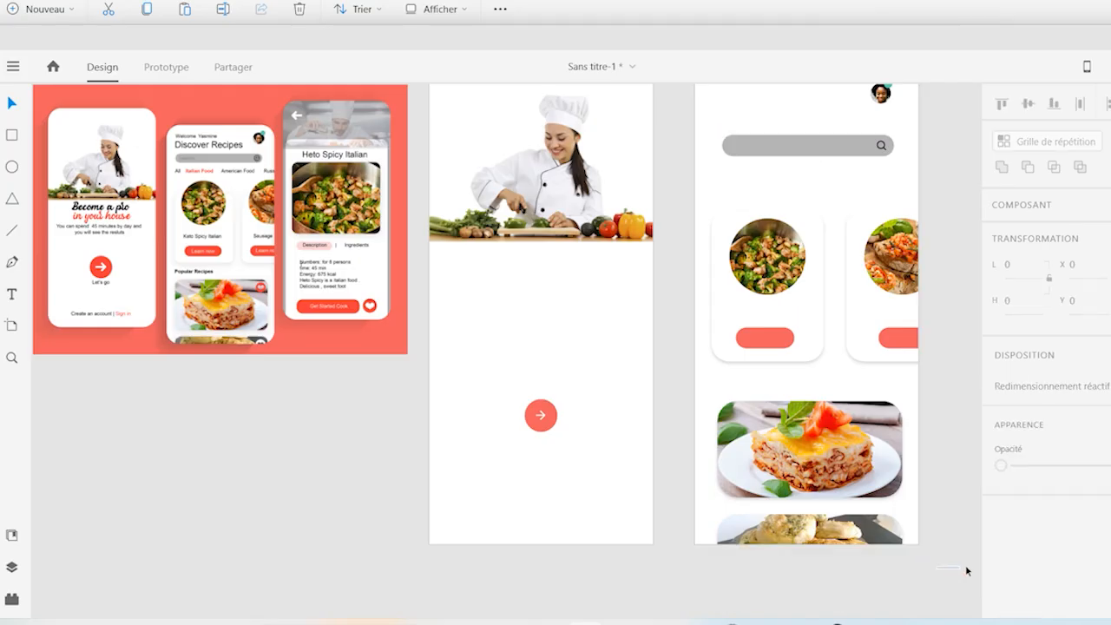
Duplicate the first iPhone artboard beyond the second one, and space the second at X 396 and the copy at X 818
scroll(970, 570, right, 3)
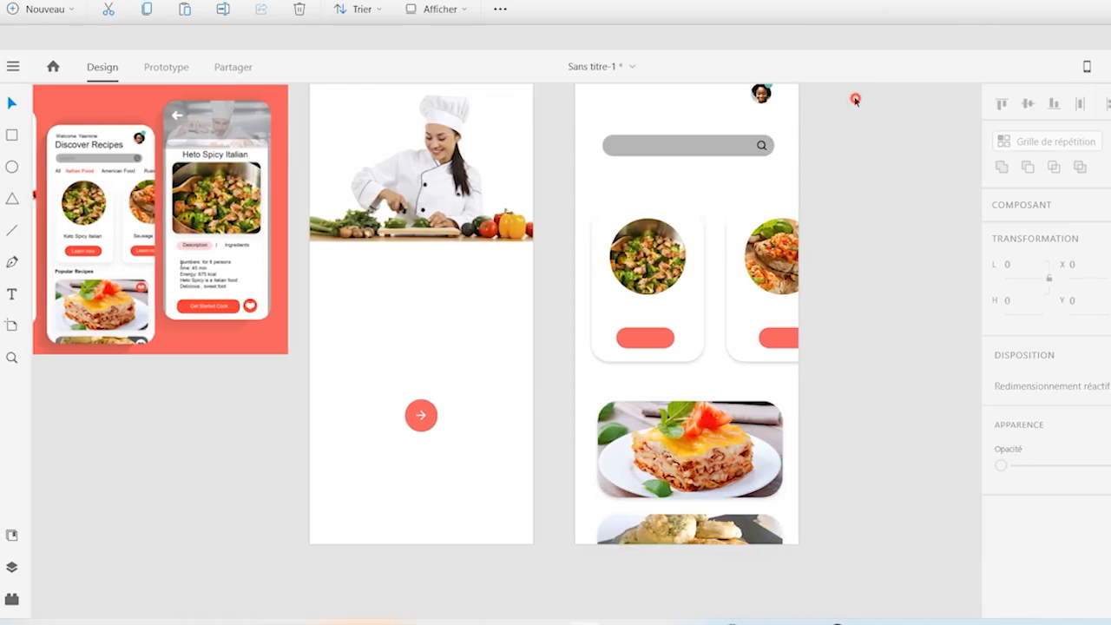
scroll(899, 272, up, 2)
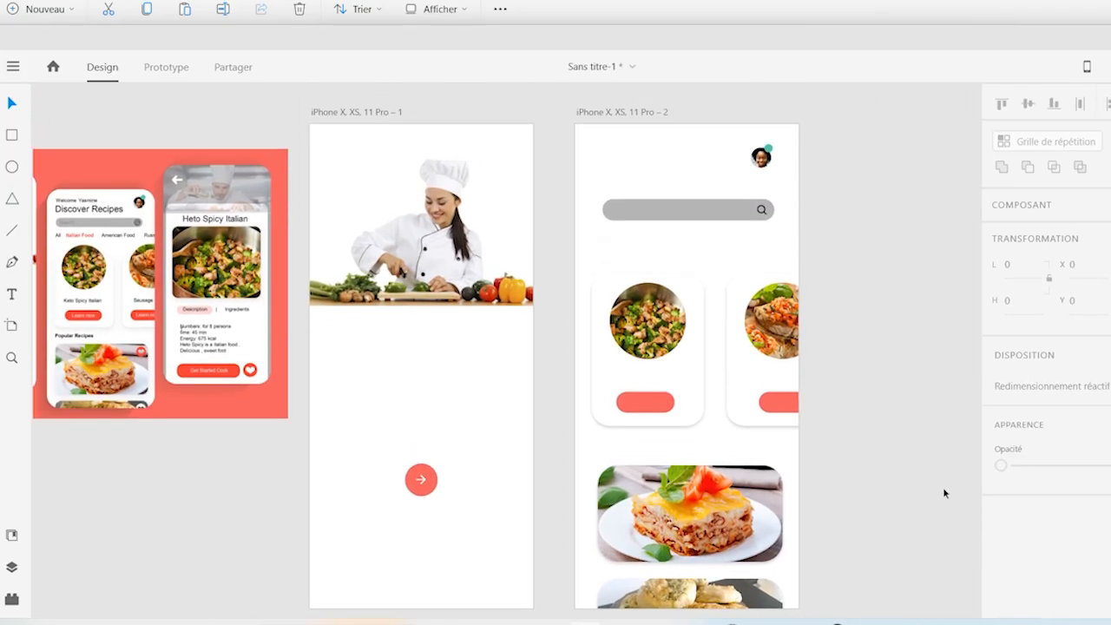
scroll(963, 490, right, 2)
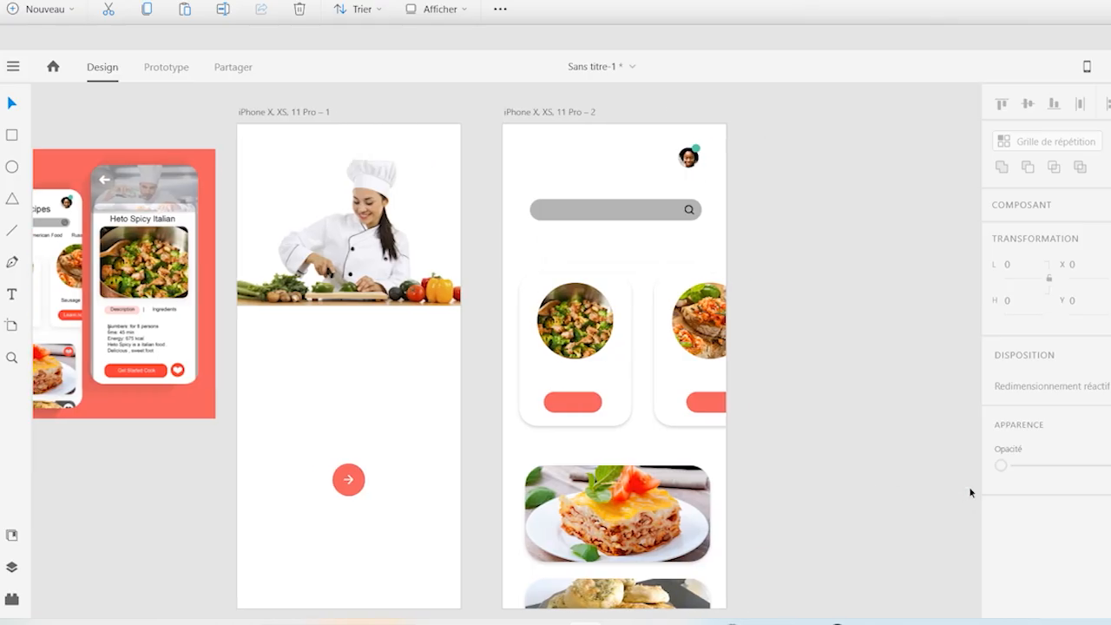
scroll(970, 491, right, 1)
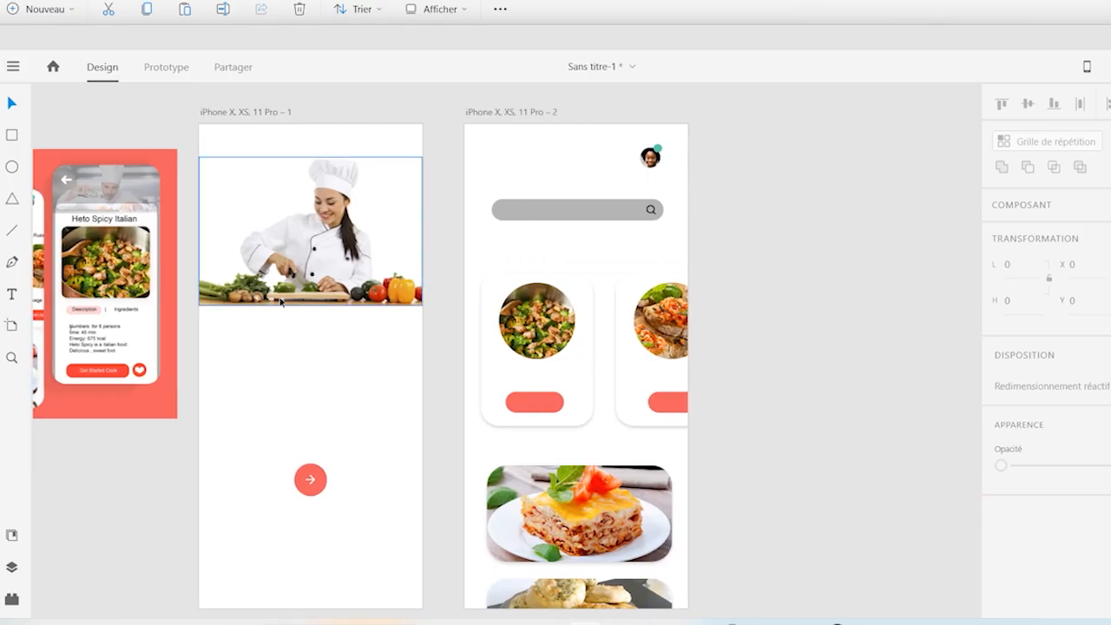
click(257, 113)
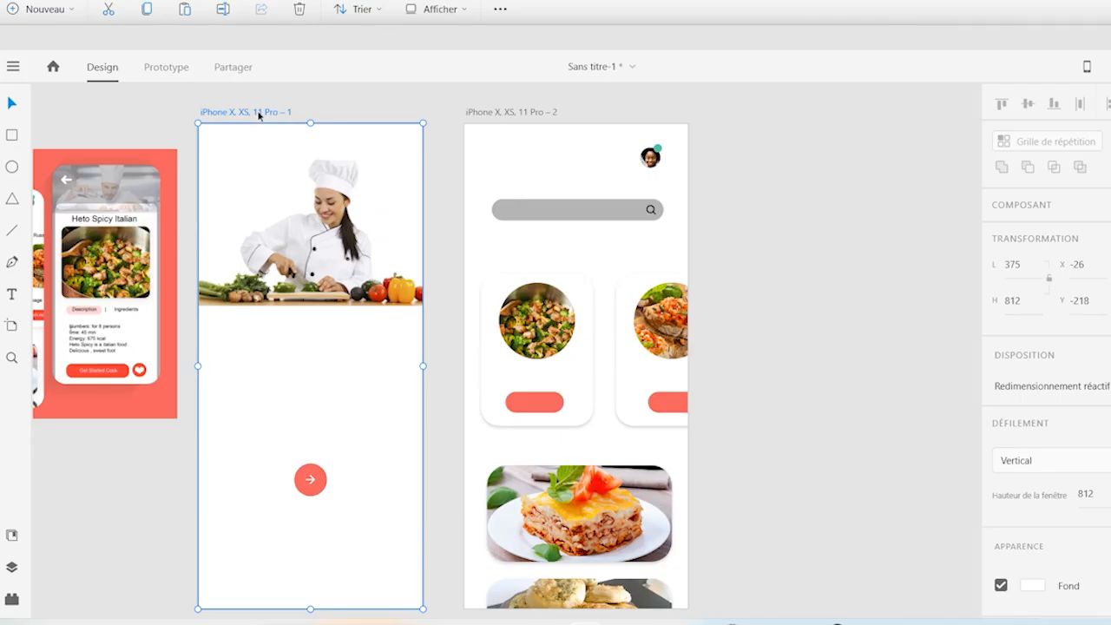
drag(258, 113, 774, 117)
drag(535, 113, 521, 113)
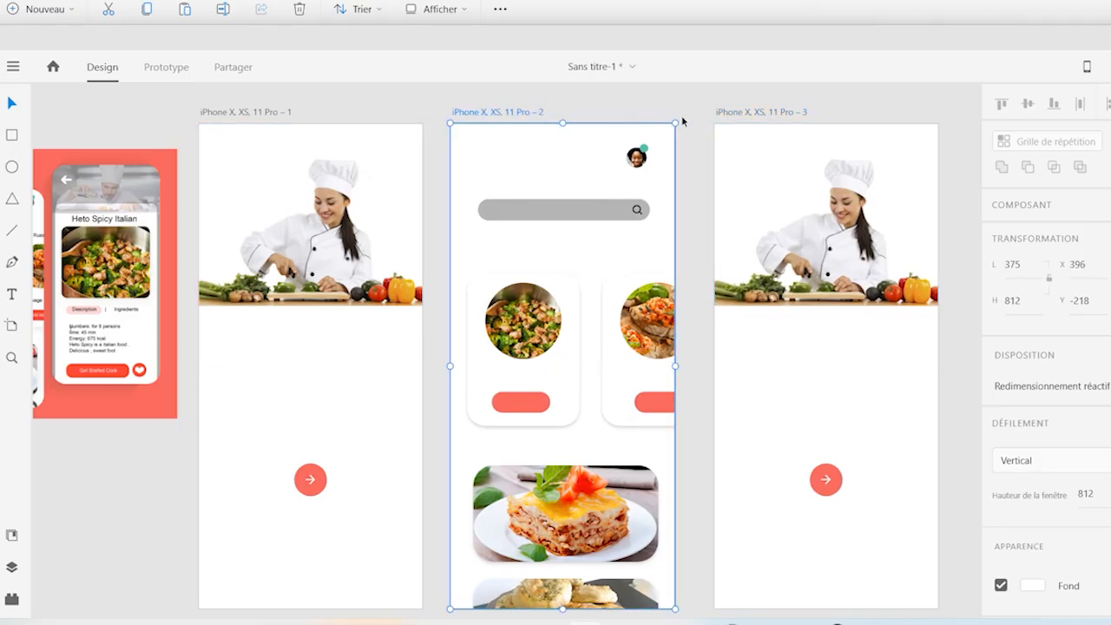
drag(758, 109, 743, 108)
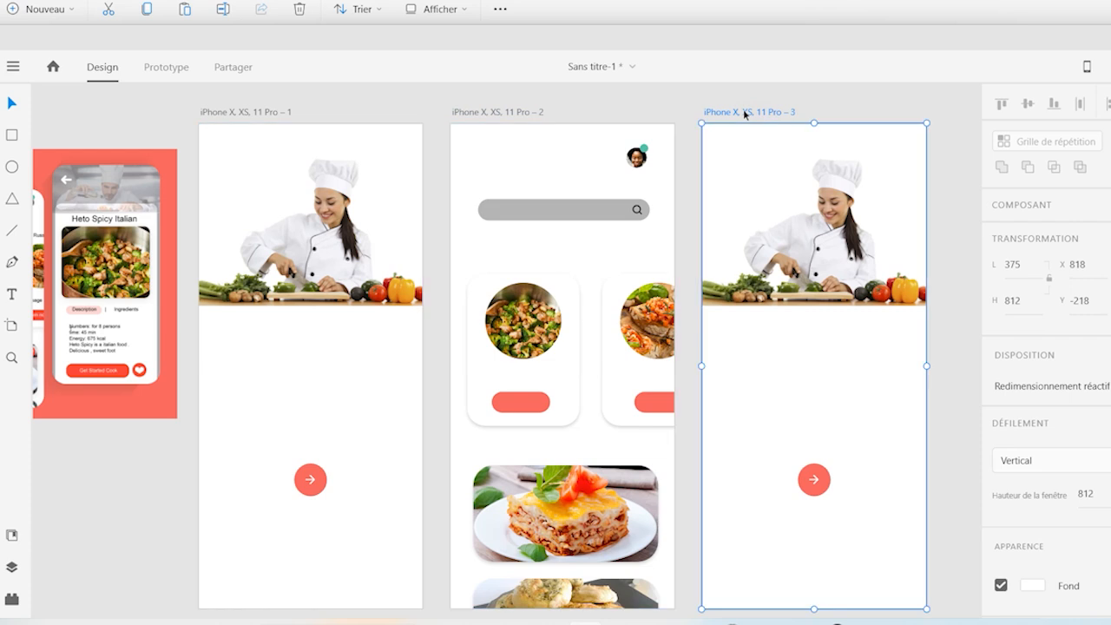
Empty the third artboard by deleting its chef photo and its red arrow button
click(956, 300)
click(849, 282)
key(Delete)
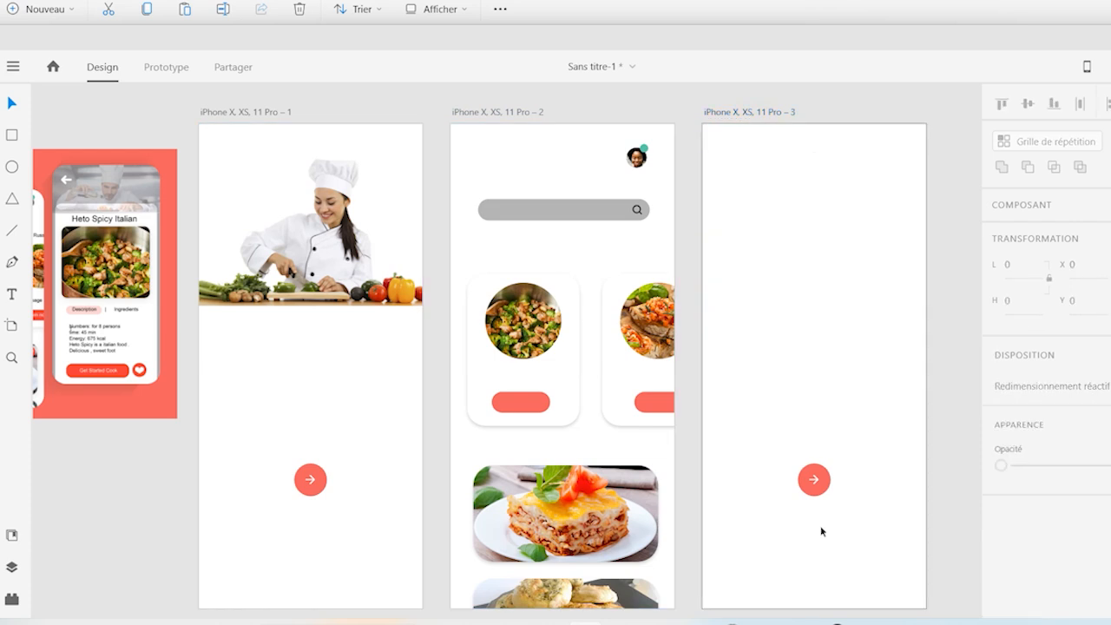
click(811, 496)
drag(811, 496, 836, 545)
key(Delete)
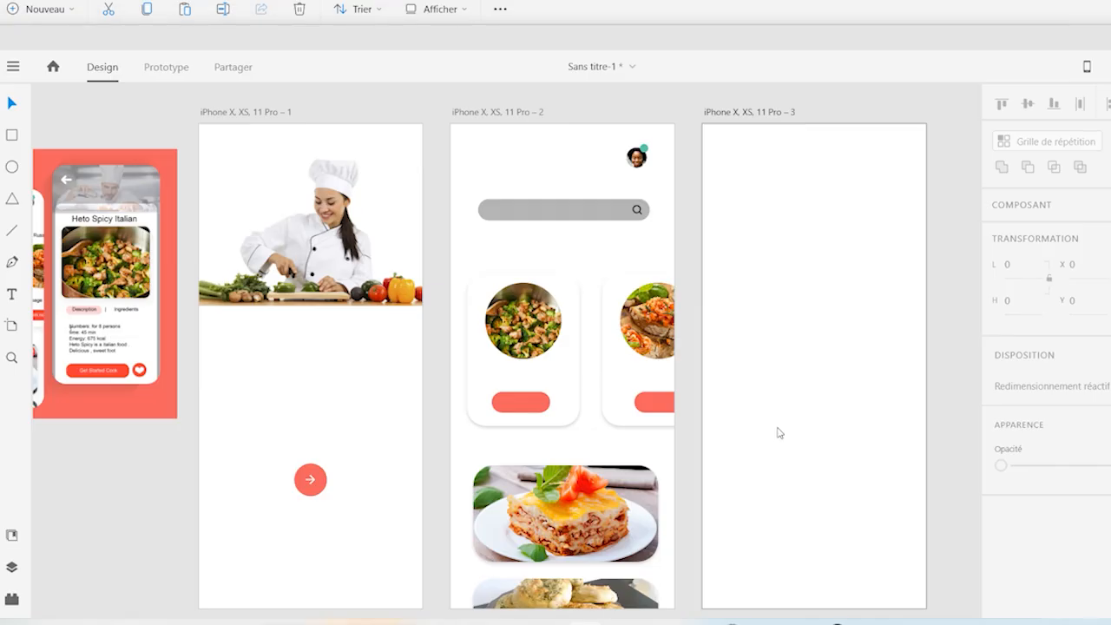
Import the photo of the male chef and place it across the top of the third artboard, at about X -126 and Y -12
key(ctrl+shift+i)
double_click(267, 178)
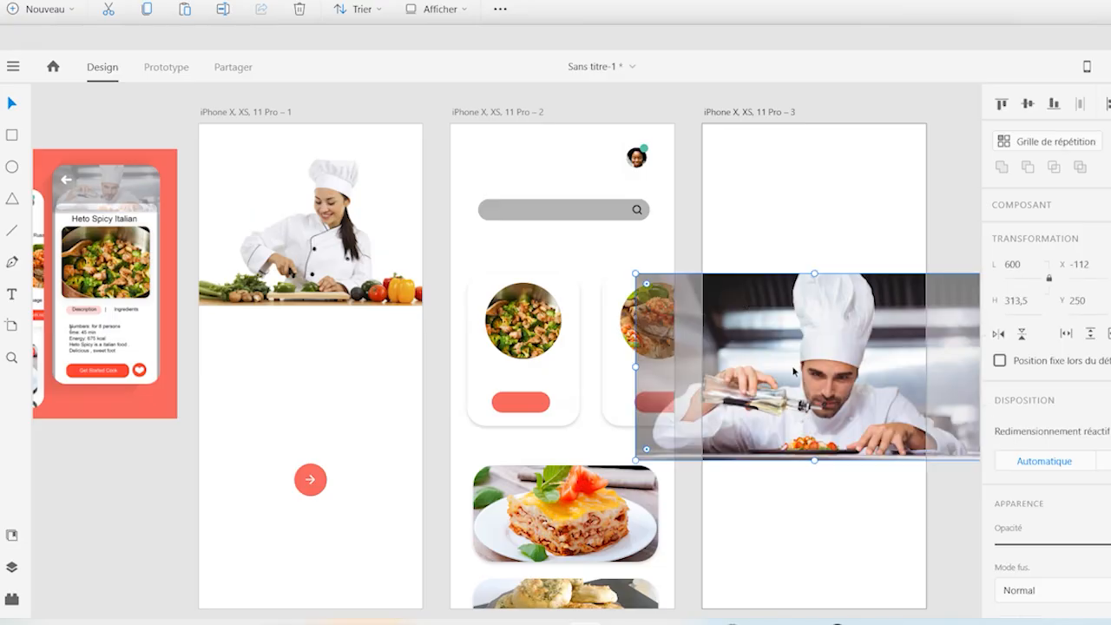
drag(827, 380, 819, 224)
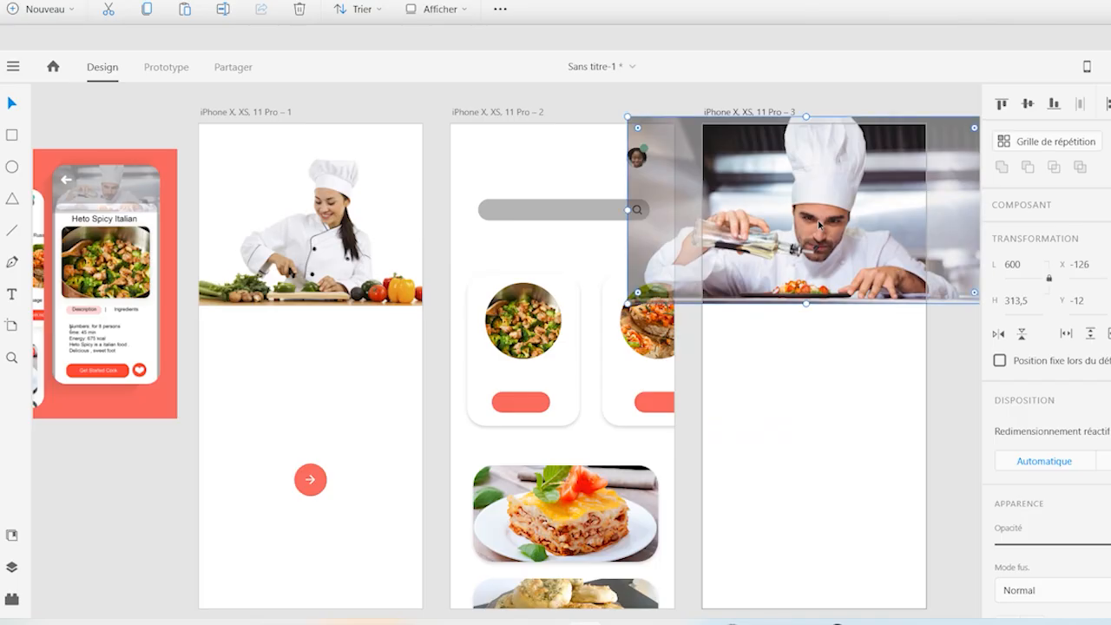
click(868, 424)
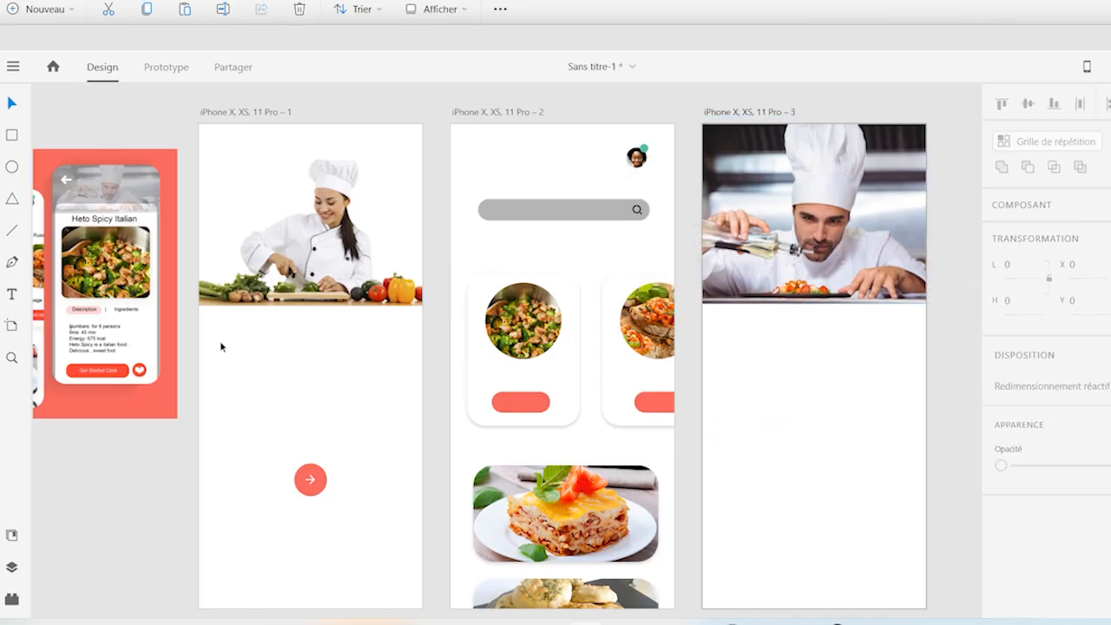
Draw a white rectangle about 326 by 615 over the third artboard's photo, round its corners to about 38 and remove its border
click(12, 136)
drag(718, 223, 913, 590)
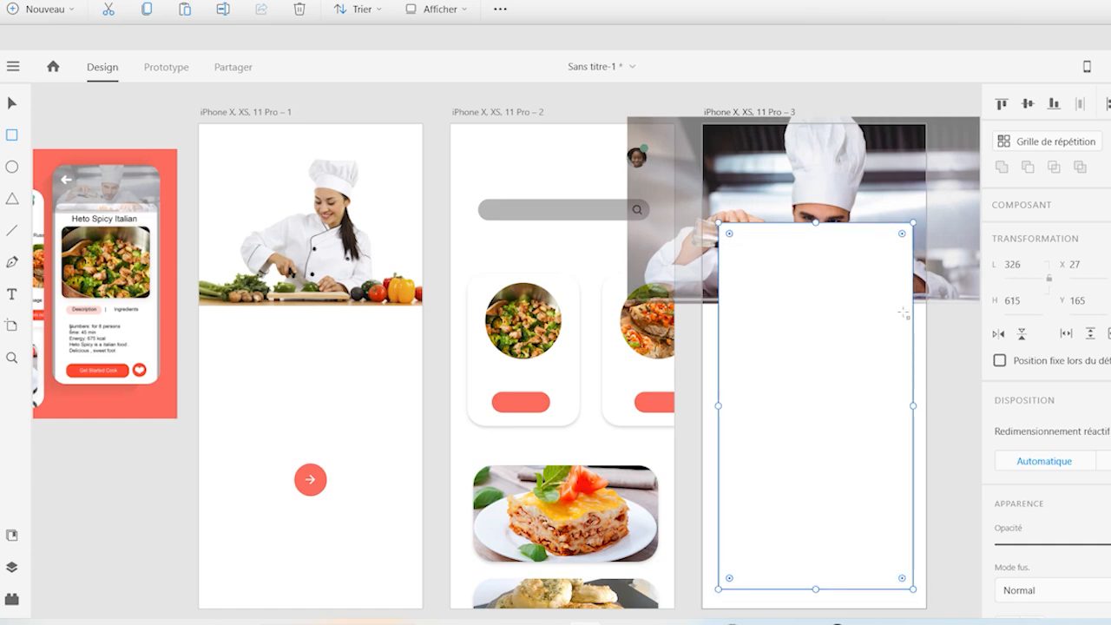
drag(901, 233, 889, 245)
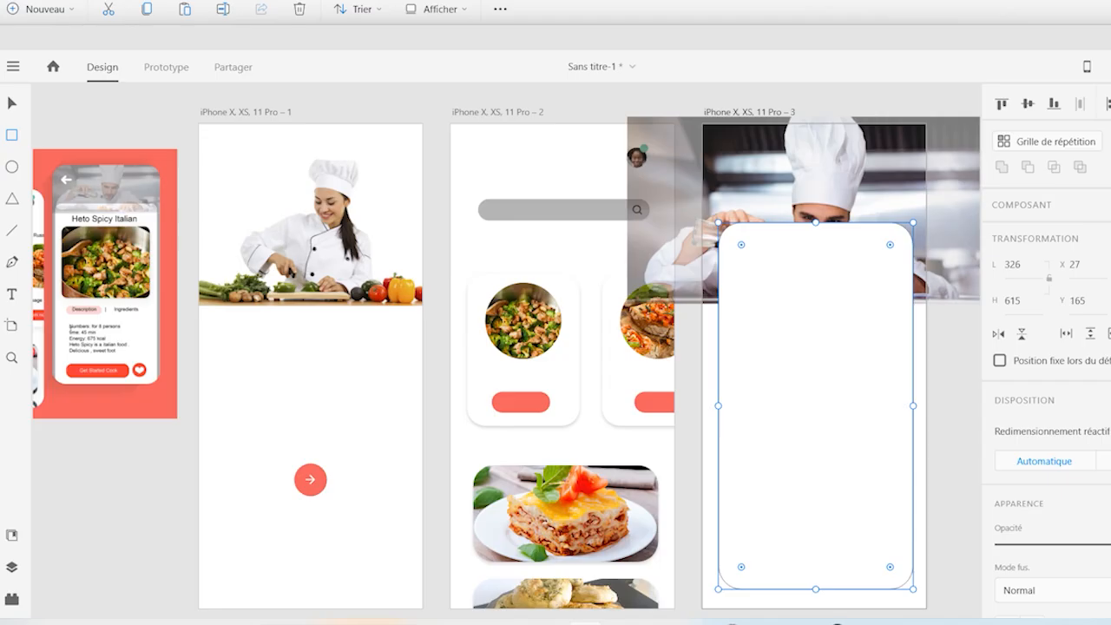
scroll(1004, 460, down, 5)
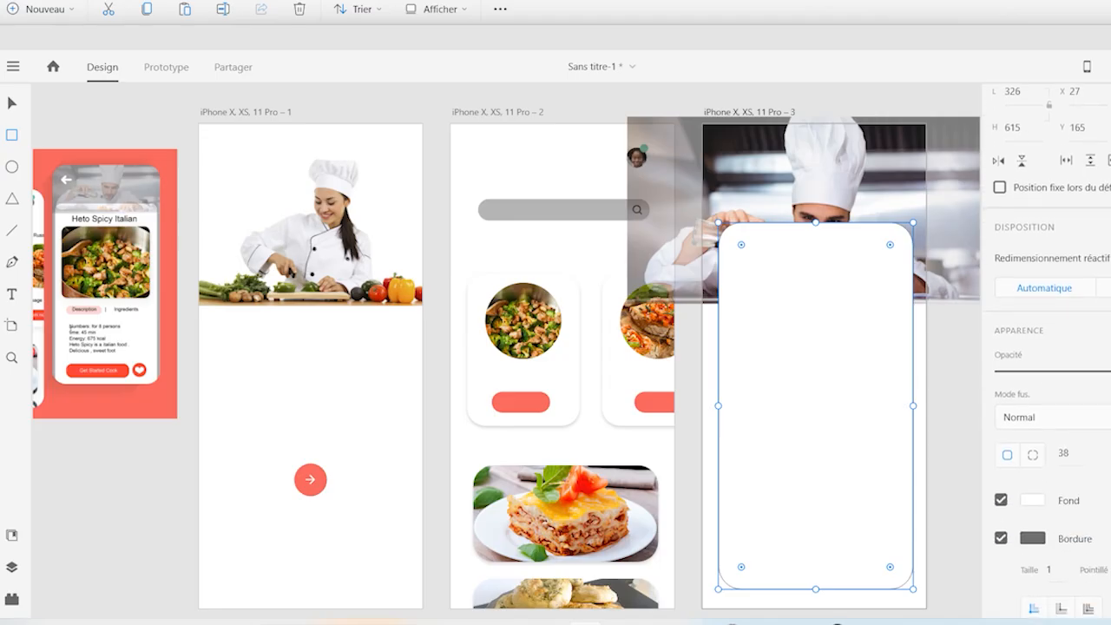
click(1002, 457)
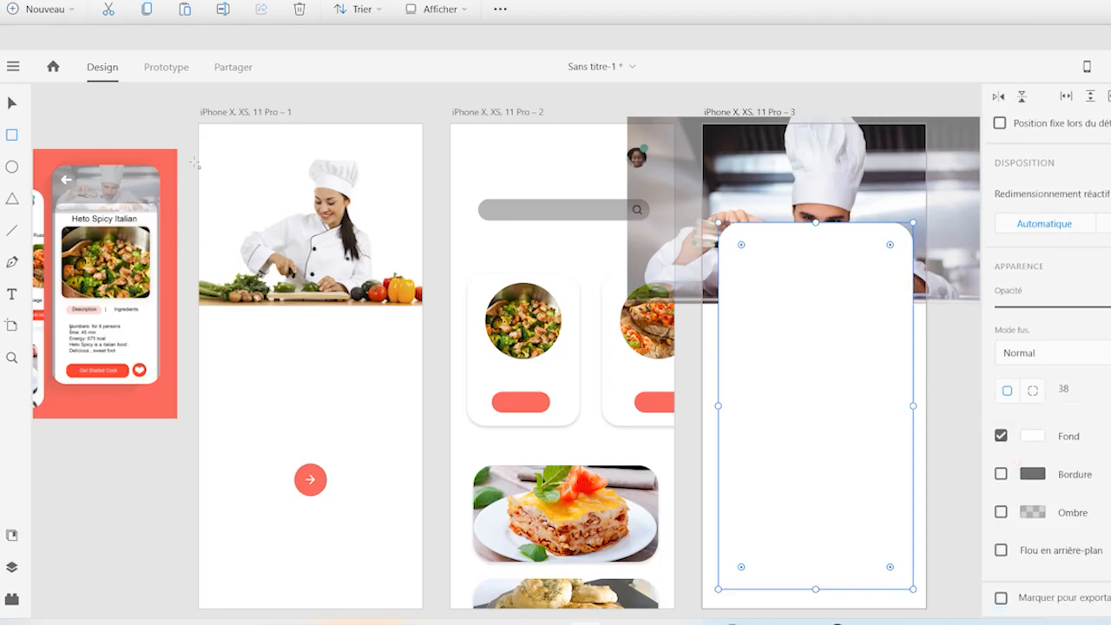
Lower the white card's upper edge to just below the chef's face and add a shadow to the card
click(11, 104)
drag(815, 222, 813, 257)
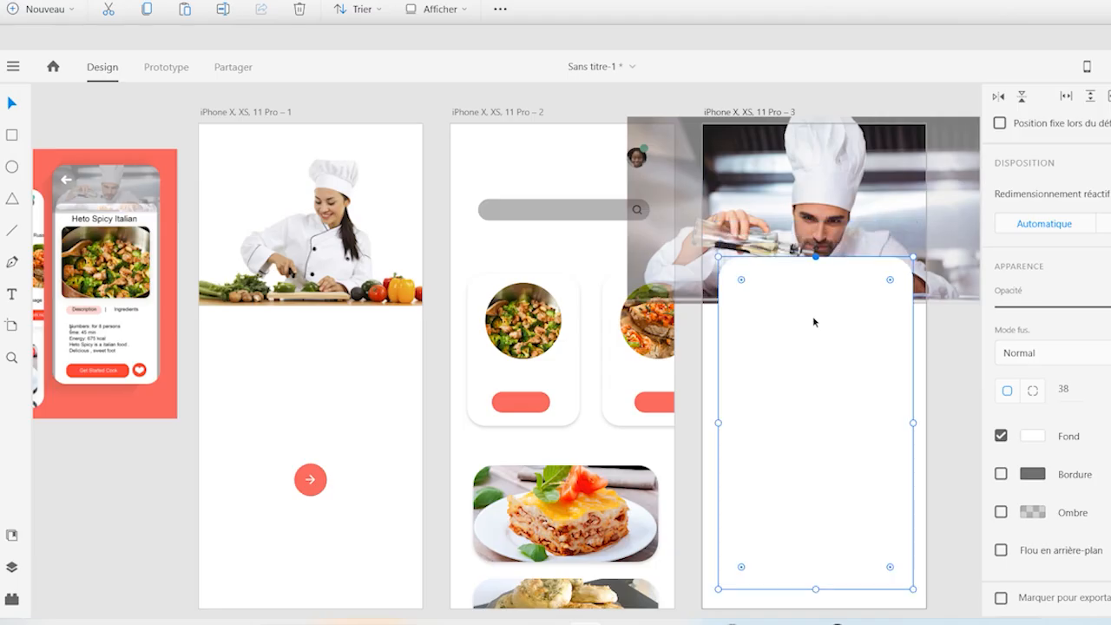
click(1000, 511)
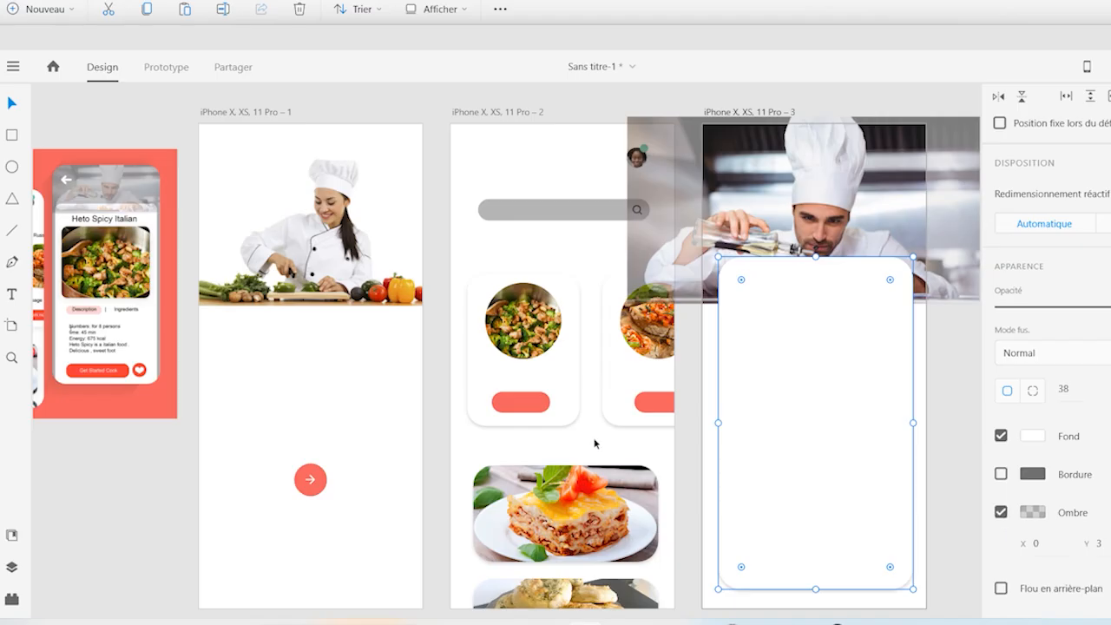
Copy the red button from the second screen's first recipe card to the bottom of the white card, enlarging and widening it
click(528, 404)
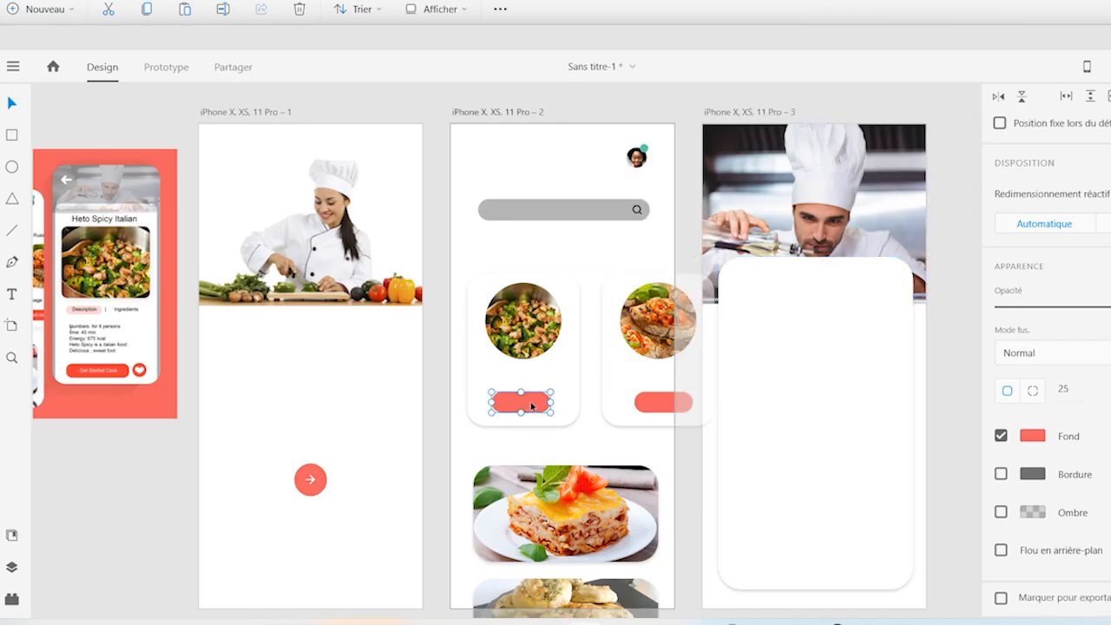
drag(531, 406, 782, 566)
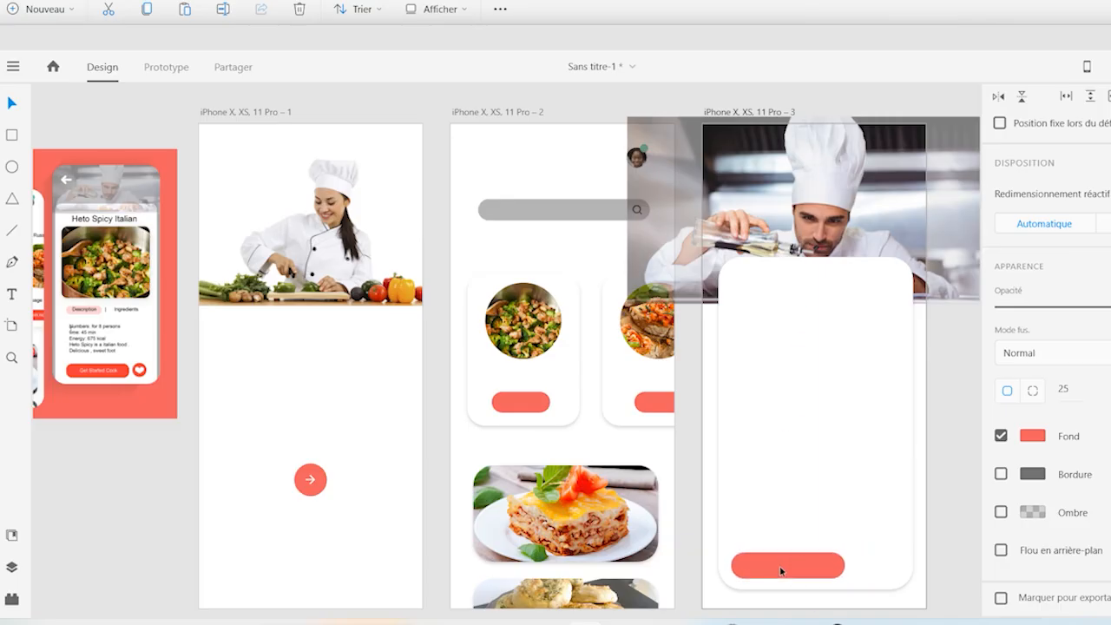
drag(847, 564, 874, 566)
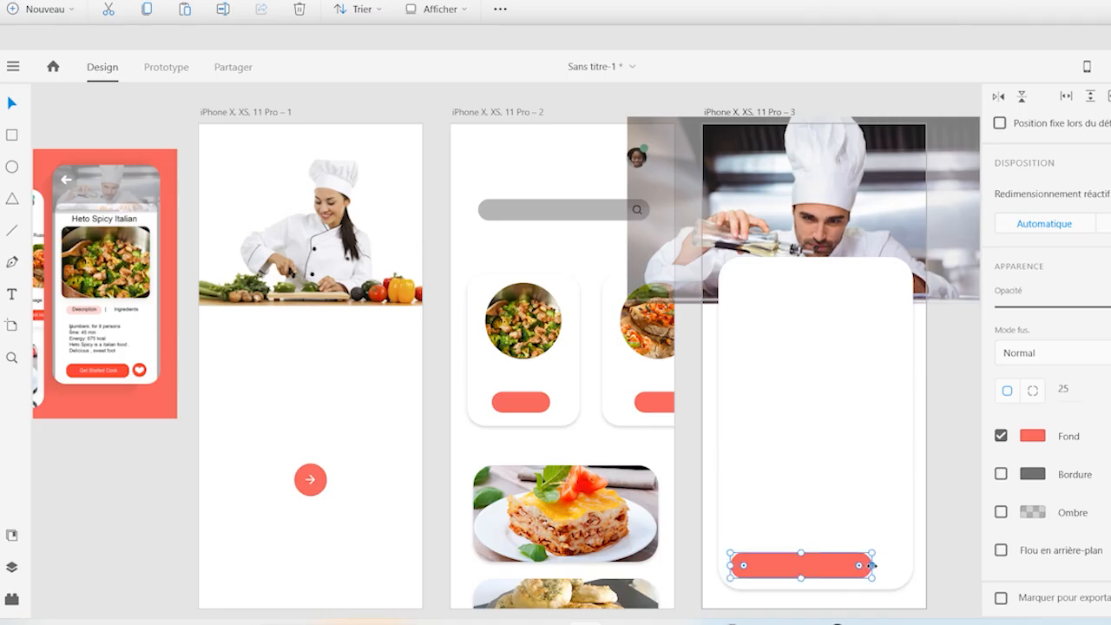
Place the back arrow icon, Composant 125, from the document assets onto the chef photo of the third artboard
click(12, 535)
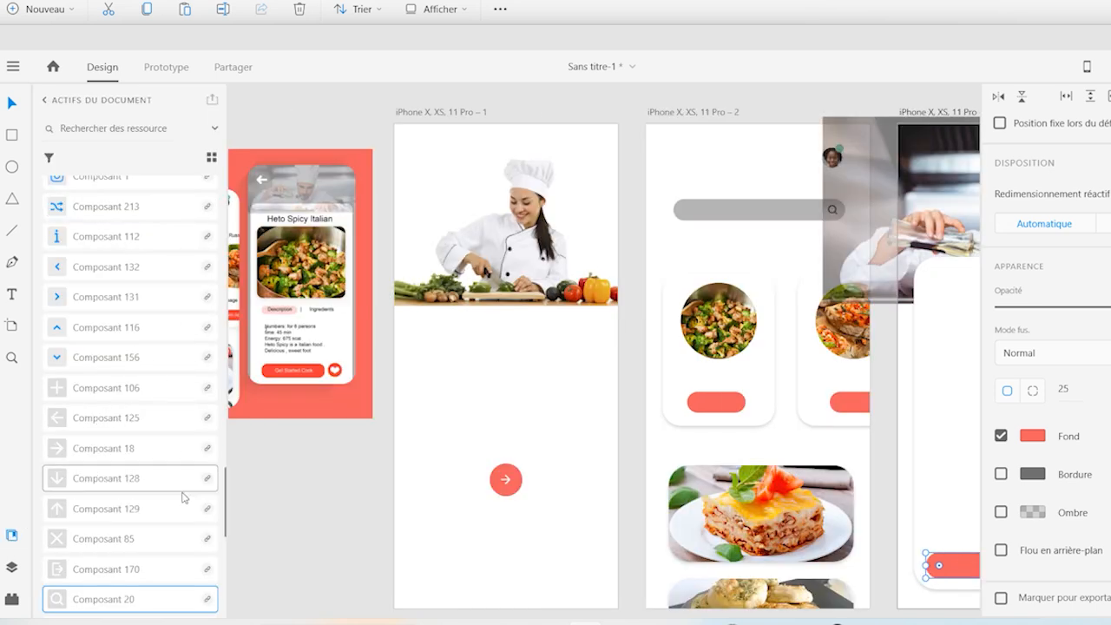
drag(107, 417, 951, 165)
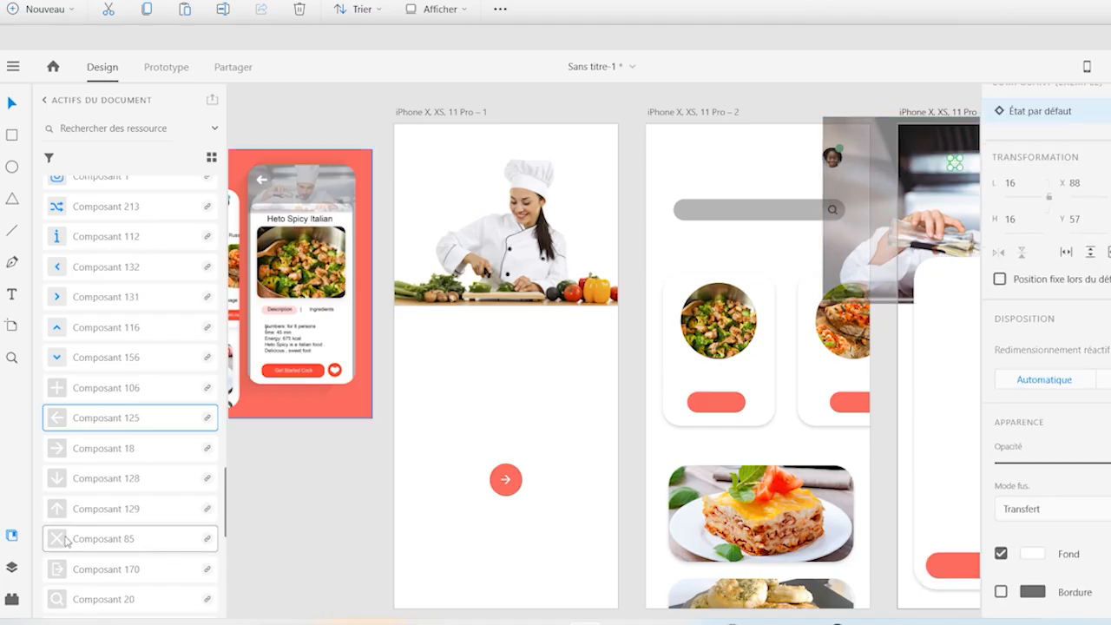
Place the heart icon, Composant 134, from the document assets and park it on the empty canvas beside the third artboard
drag(226, 523, 216, 584)
drag(102, 549, 962, 571)
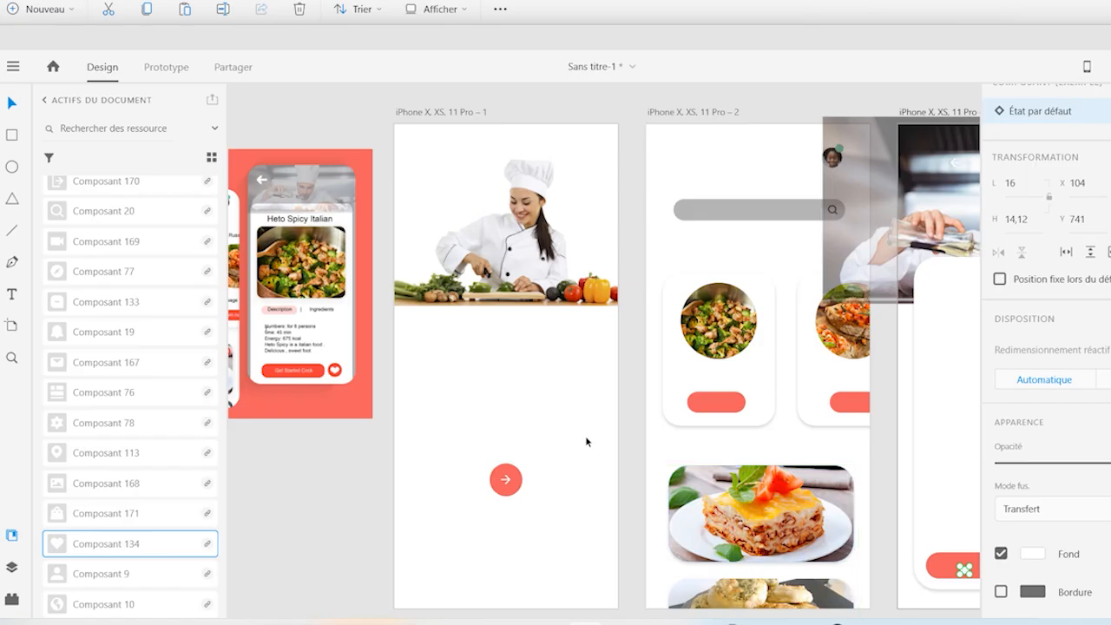
click(12, 535)
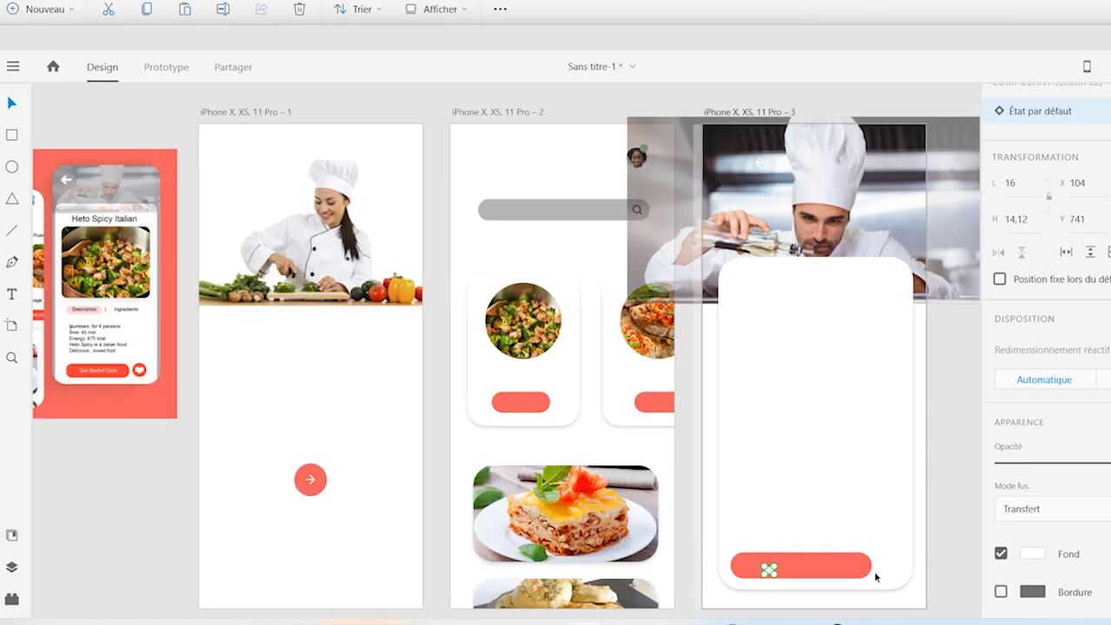
key(Right)
key(Right)
key(Right)
key(Right)
key(Right)
key(Right)
key(Right)
key(Right)
key(Right)
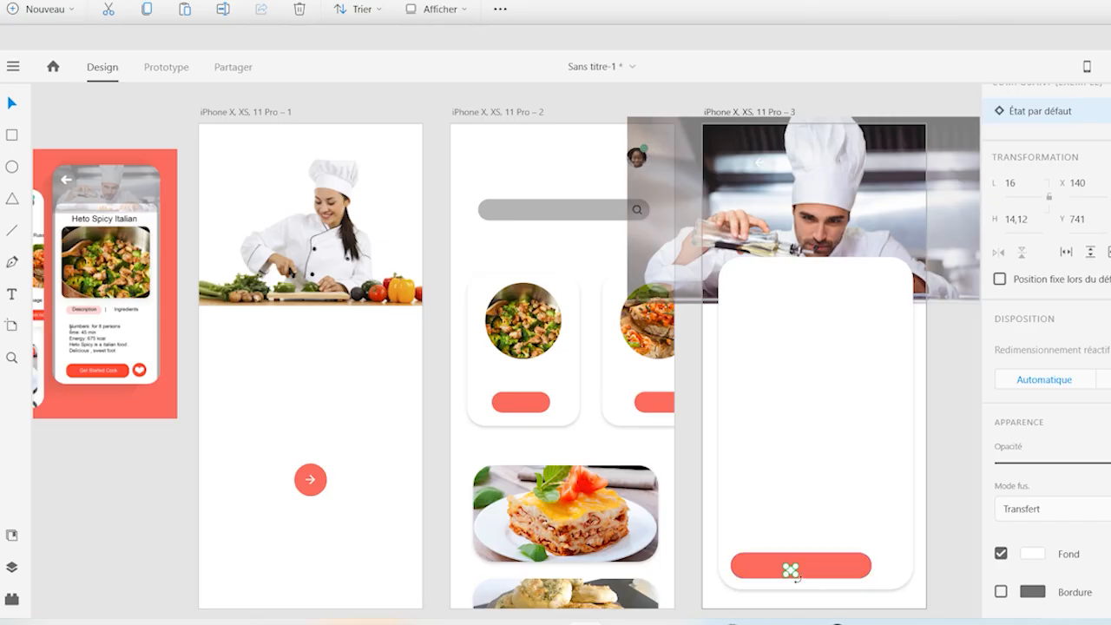
drag(790, 569, 951, 471)
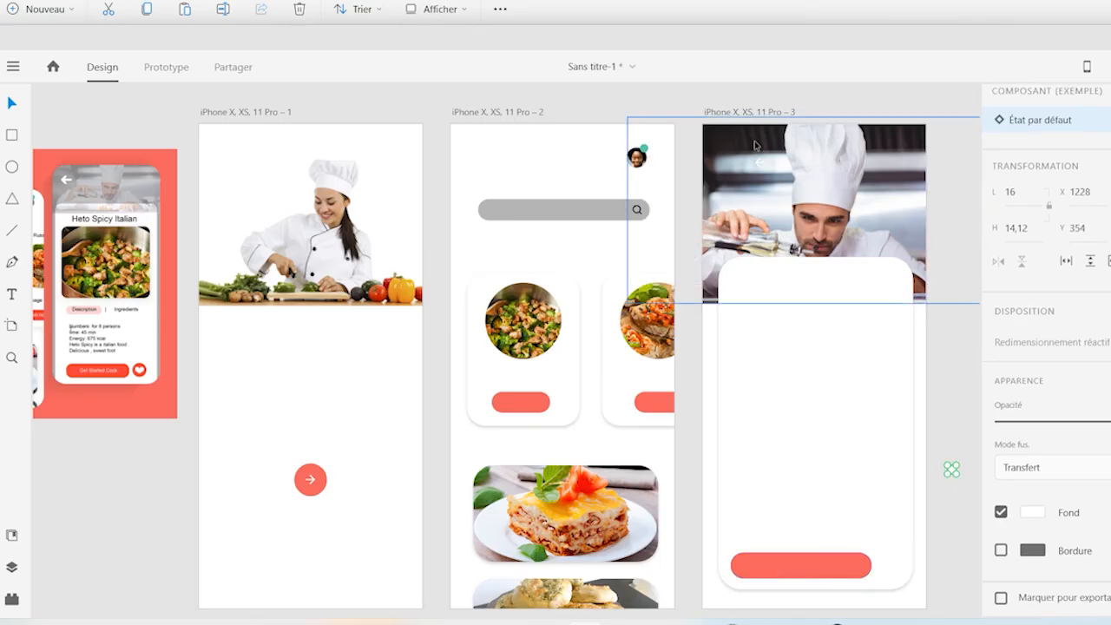
Enlarge the back arrow icon to 30 by 30 and move it to the upper-left corner of the third artboard's chef photo
click(761, 167)
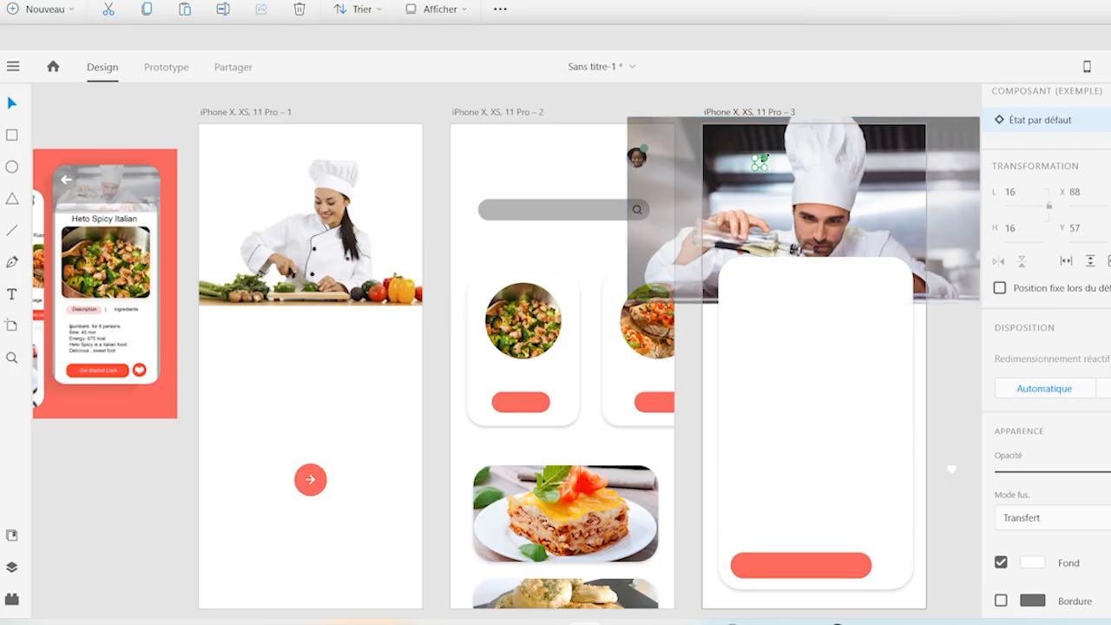
key(alt)
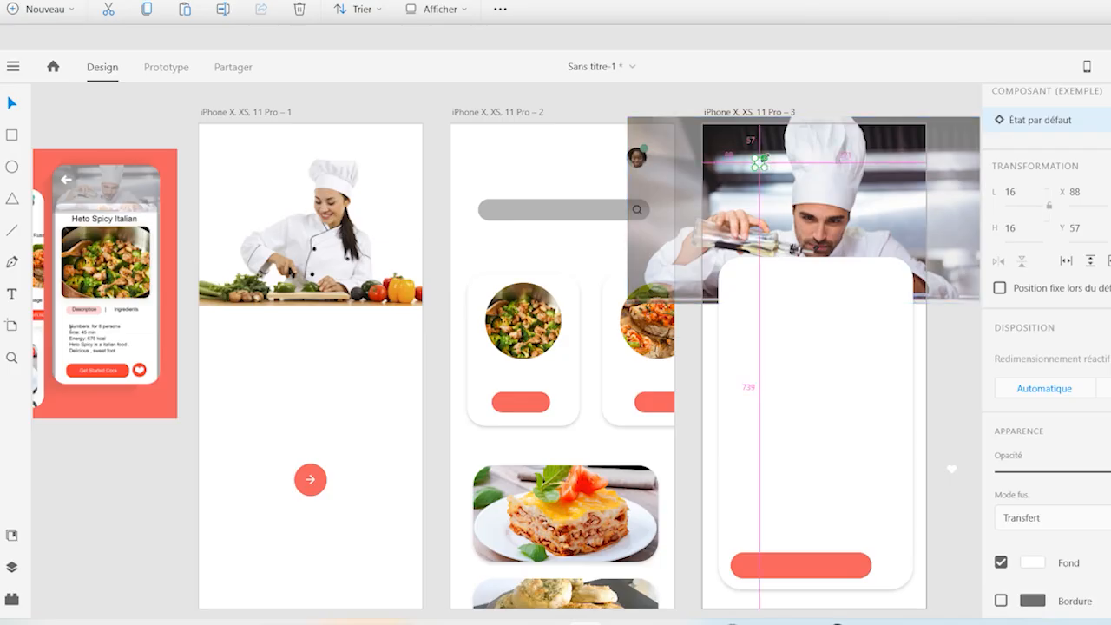
drag(764, 158, 769, 157)
drag(762, 162, 732, 147)
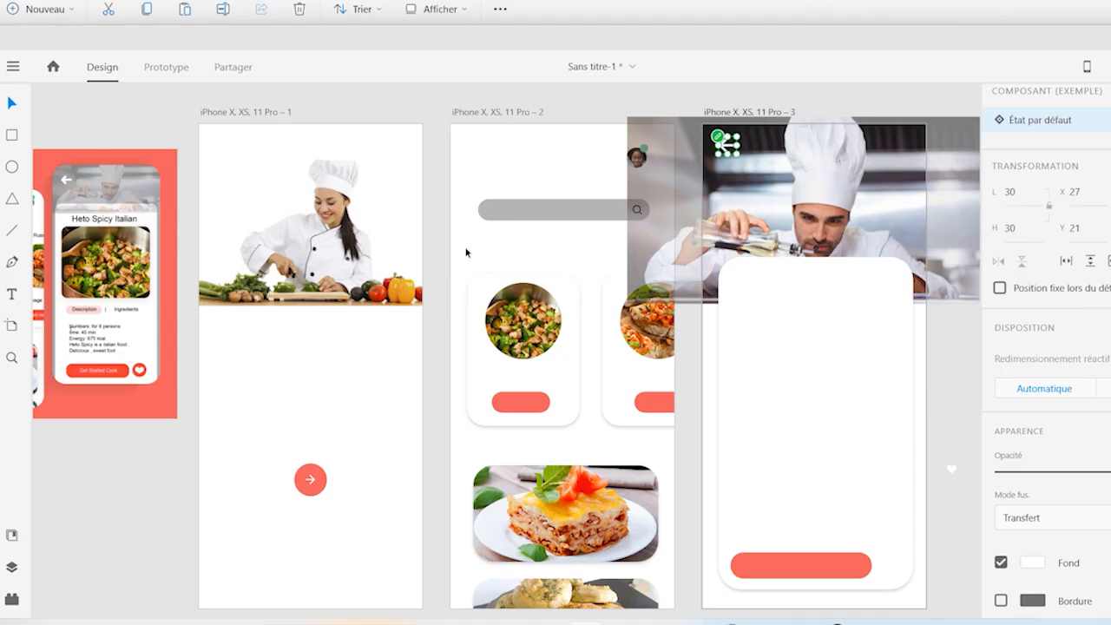
Draw a 375 by 302 rectangle over the top of the third artboard, remove its border and fill it with the button's red
click(11, 136)
mouse_move(702, 124)
mouse_down()
mouse_move(745, 248)
mouse_move(787, 290)
mouse_move(940, 306)
mouse_move(926, 302)
mouse_up()
click(1001, 596)
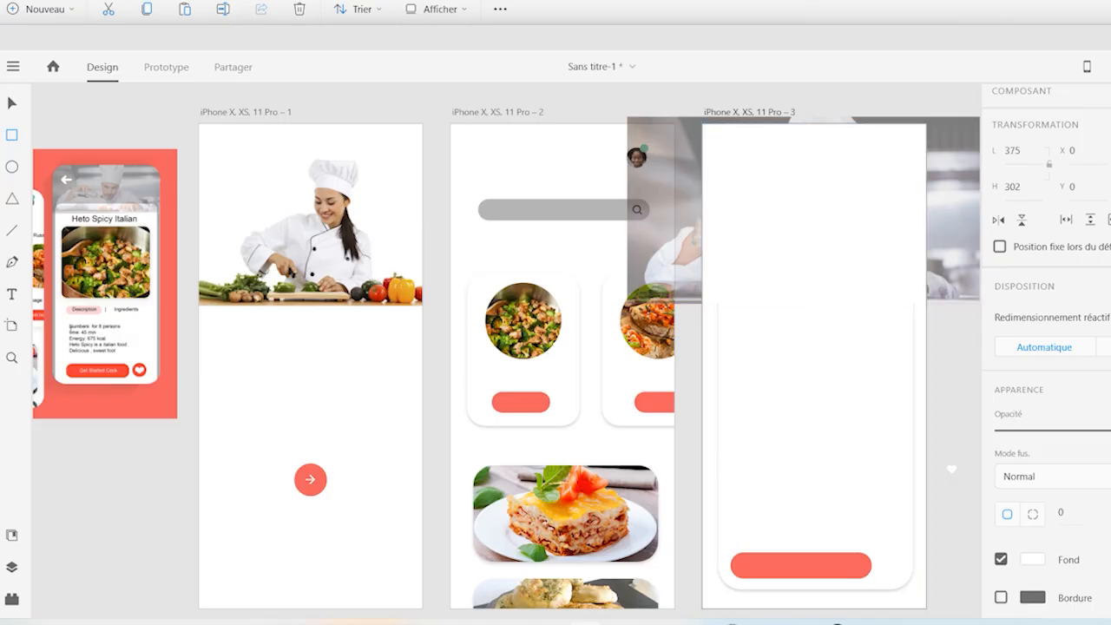
key(i)
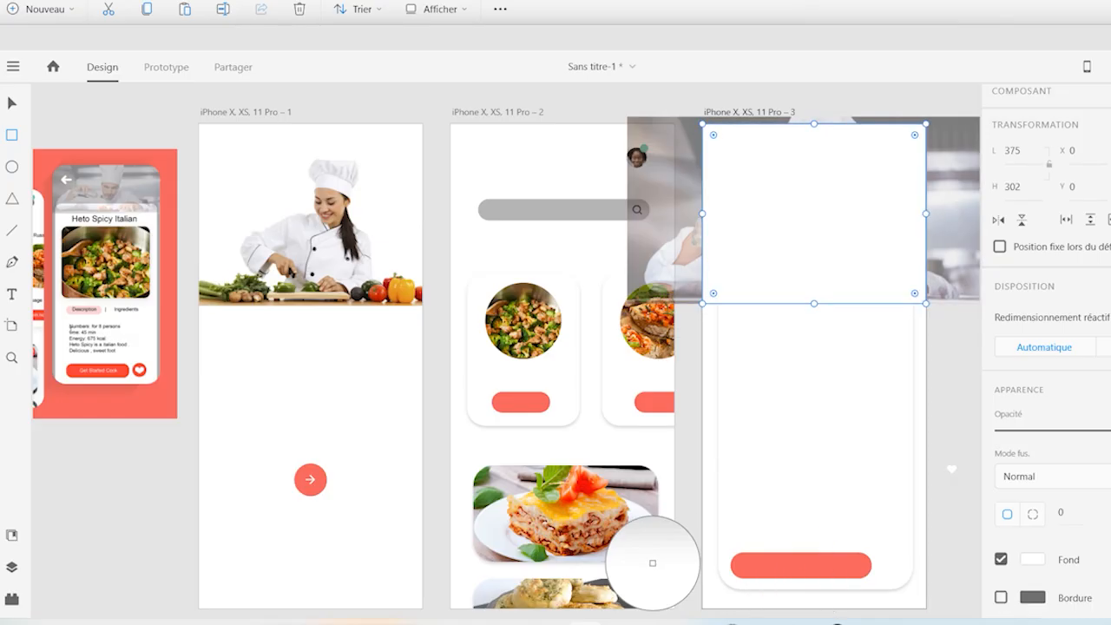
click(788, 565)
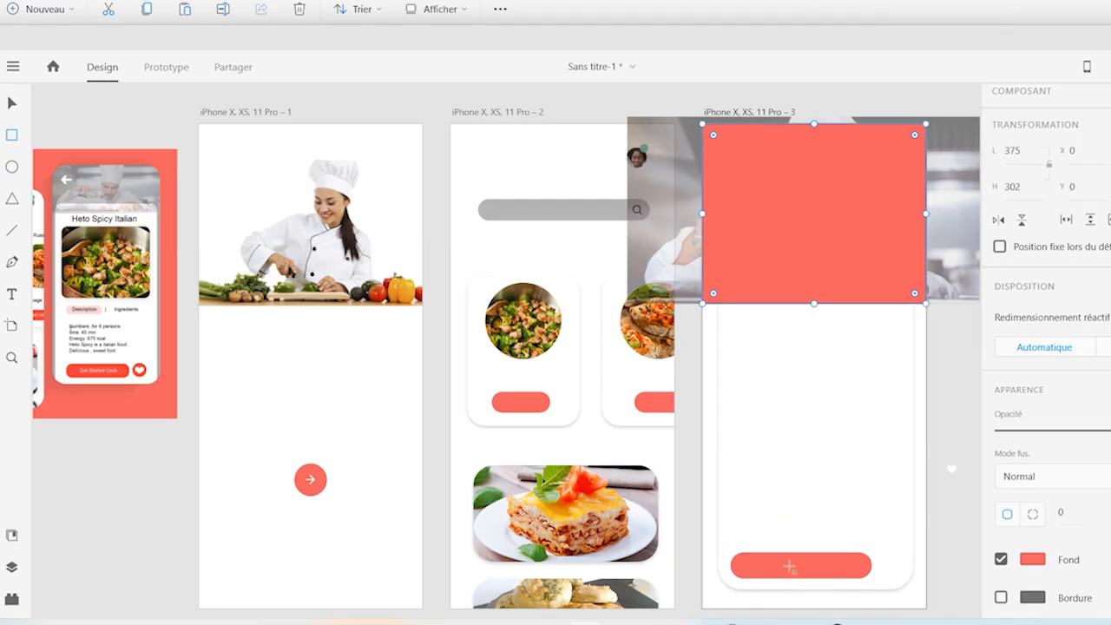
Send the red rectangle to the back, behind the chef photo, and select the photo
key(v)
click(830, 204)
right_click(830, 203)
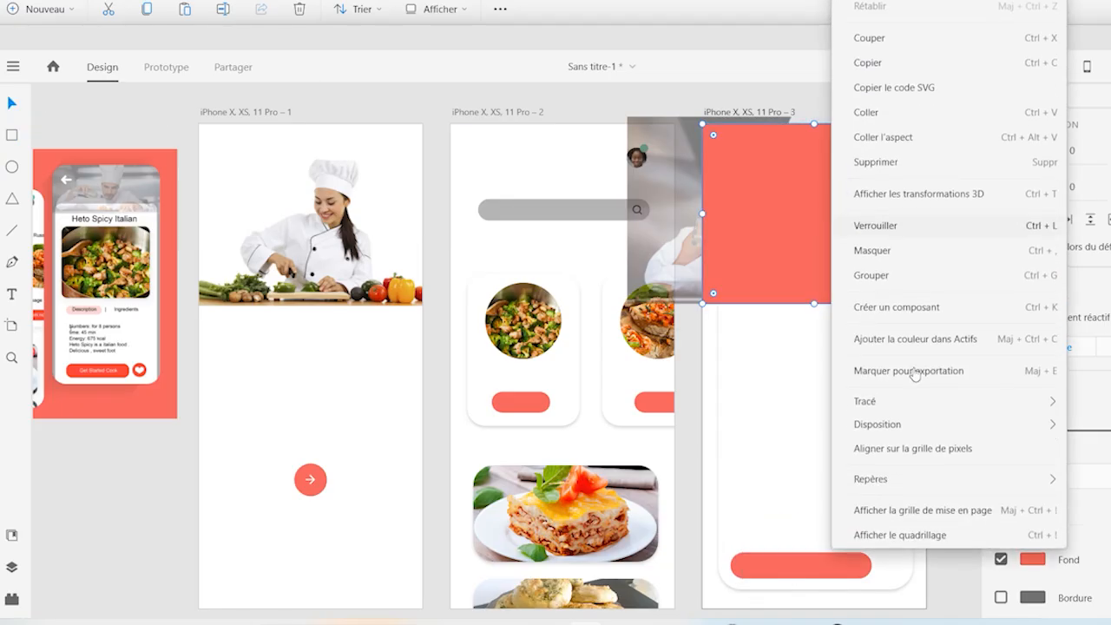
mouse_move(964, 437)
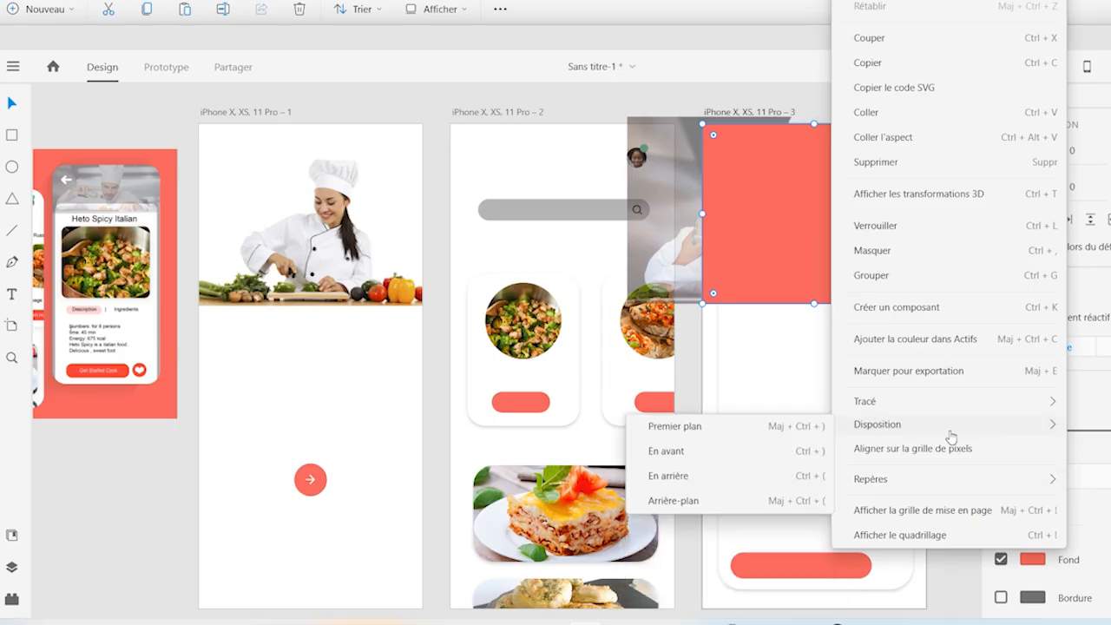
click(742, 503)
click(880, 226)
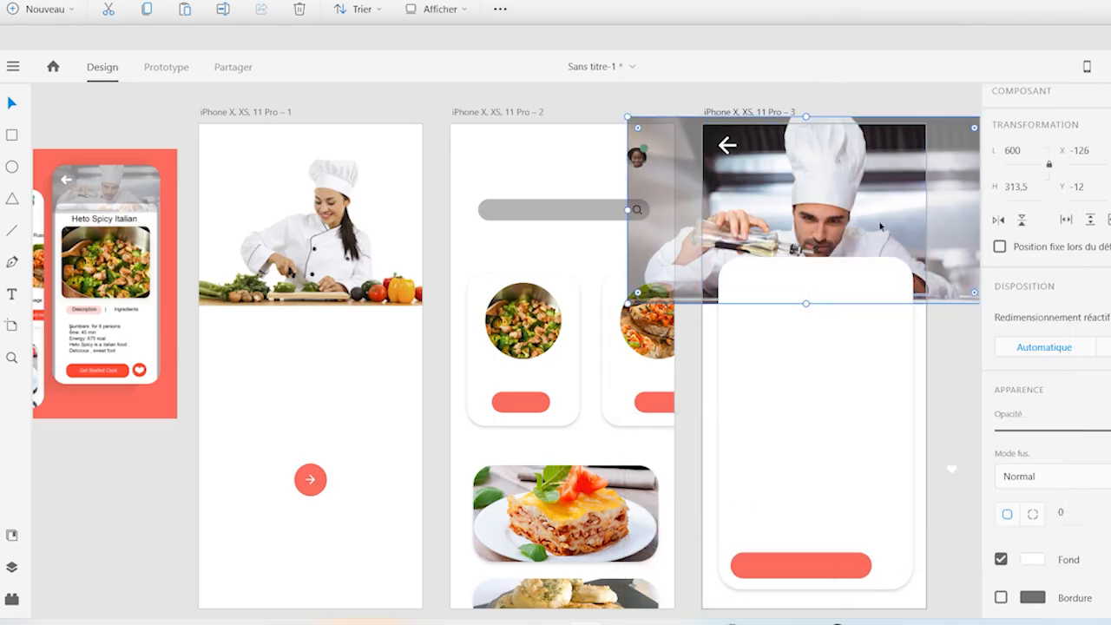
Try the Produit blend mode on the chef photo, then restore Normal
mouse_move(1107, 429)
mouse_down()
mouse_move(1028, 433)
mouse_move(1109, 430)
mouse_up()
click(1075, 476)
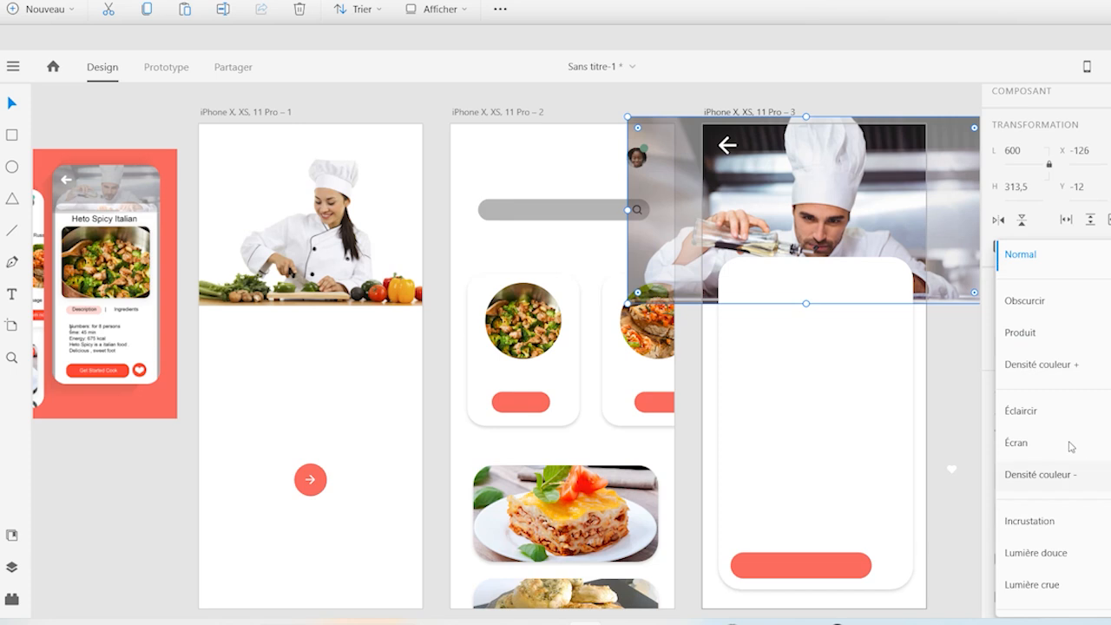
click(1051, 343)
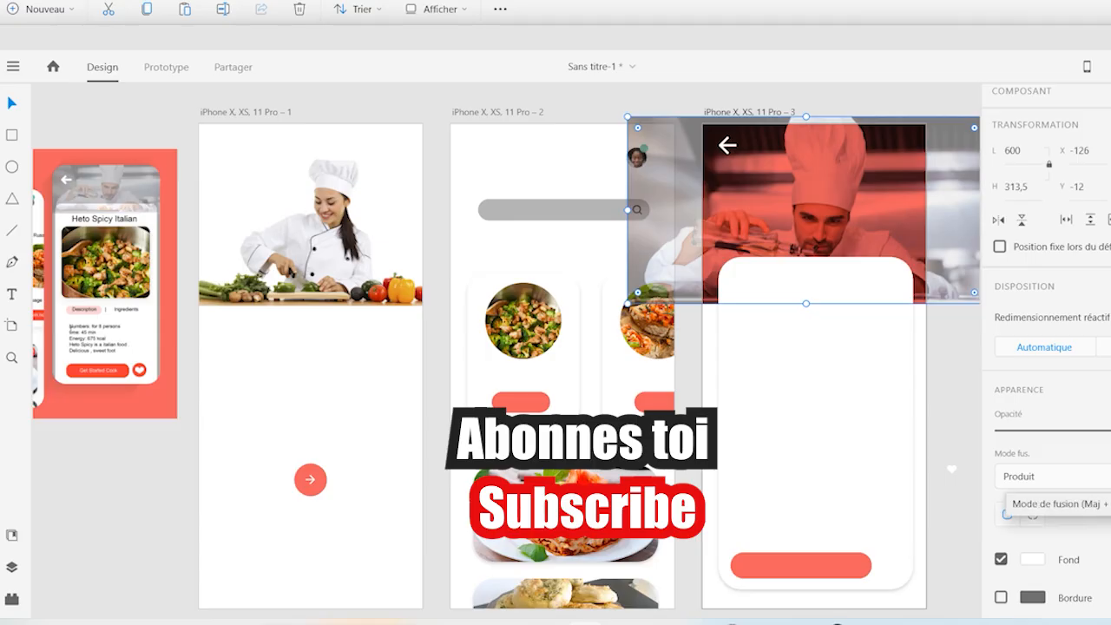
click(1037, 476)
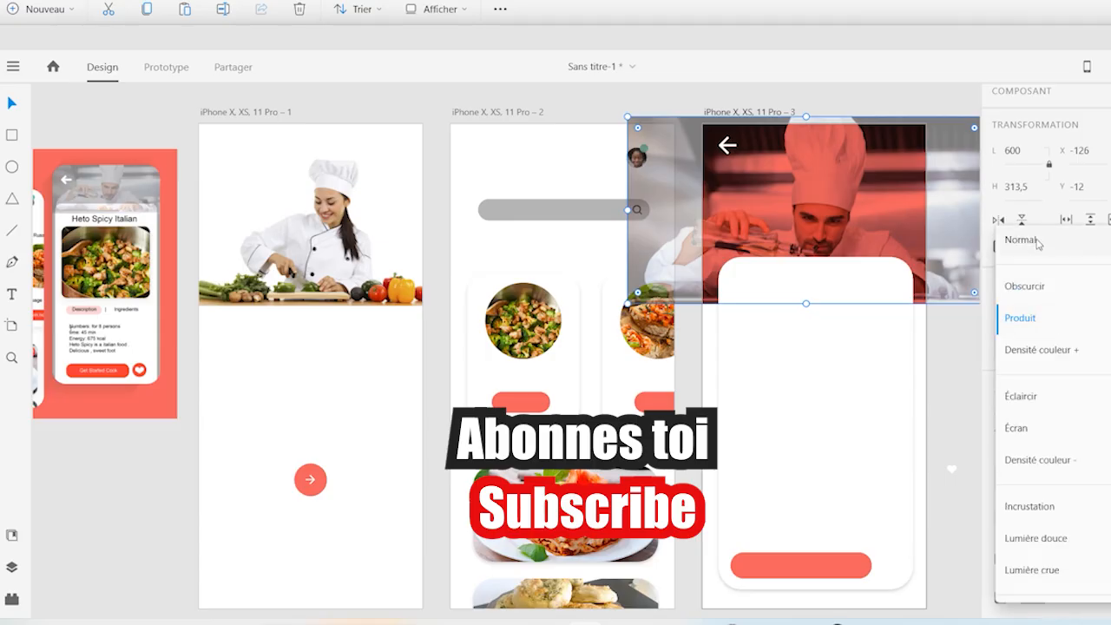
click(1021, 240)
Lower the chef photo's opacity so that the red rectangle behind it tints the image
drag(1100, 430, 1037, 432)
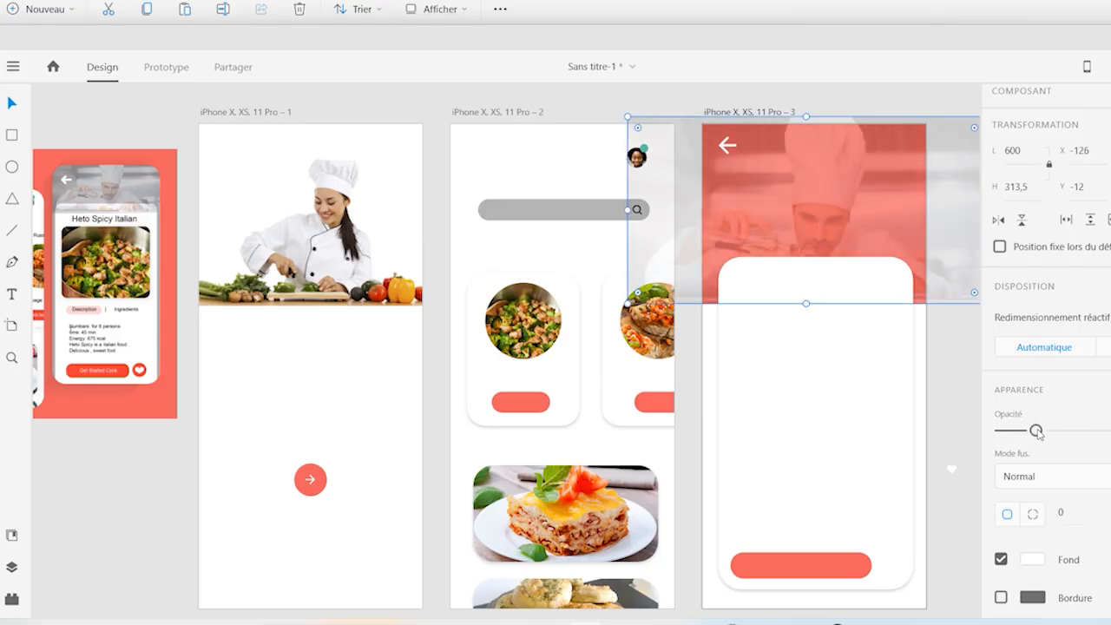
click(955, 577)
click(955, 572)
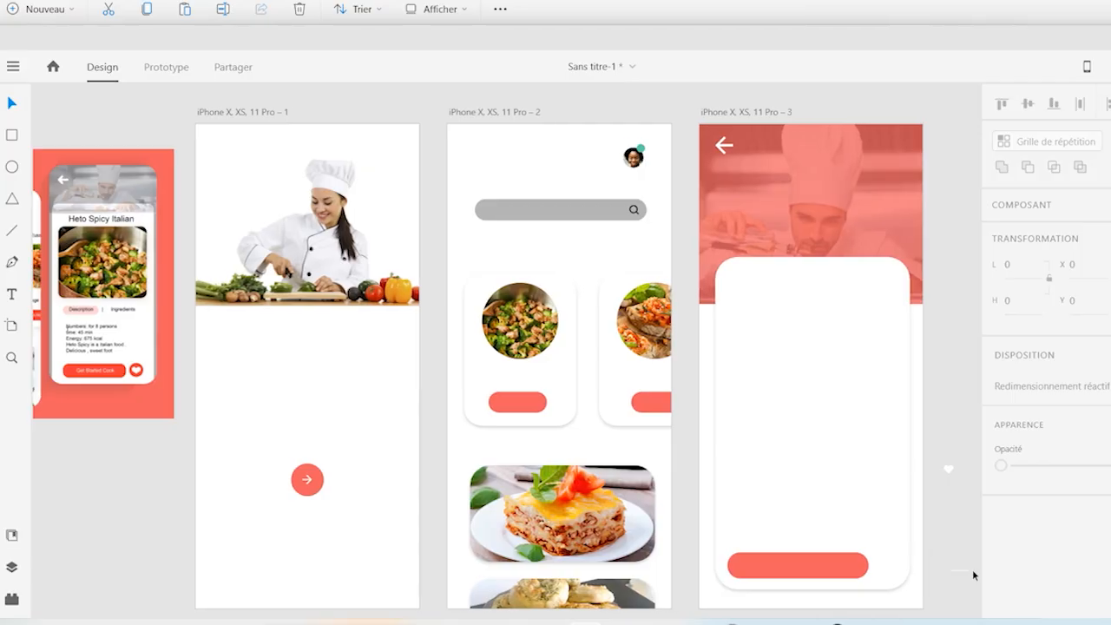
Copy the first artboard's red arrow button to the canvas beside the third artboard and delete the copy's arrow
scroll(973, 574, right, 4)
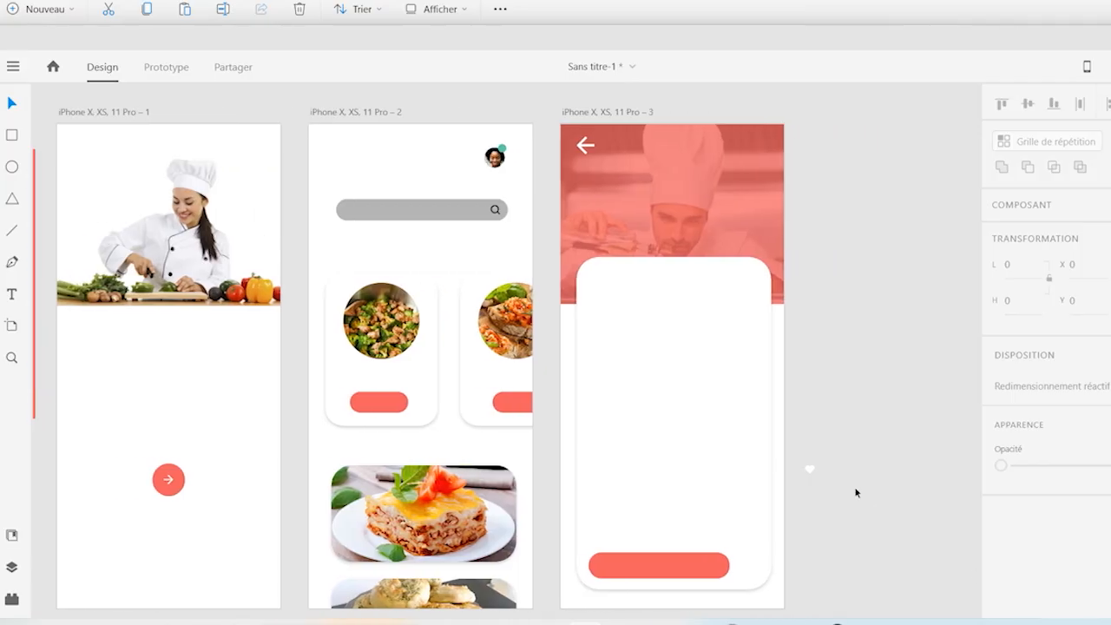
click(179, 491)
drag(177, 491, 850, 473)
double_click(845, 467)
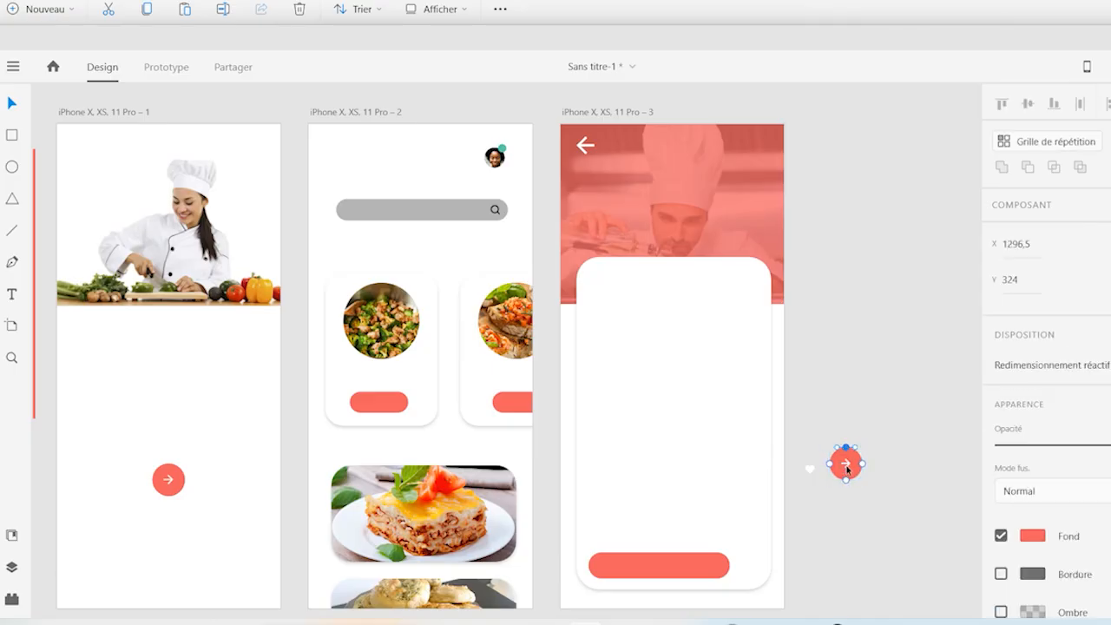
key(Delete)
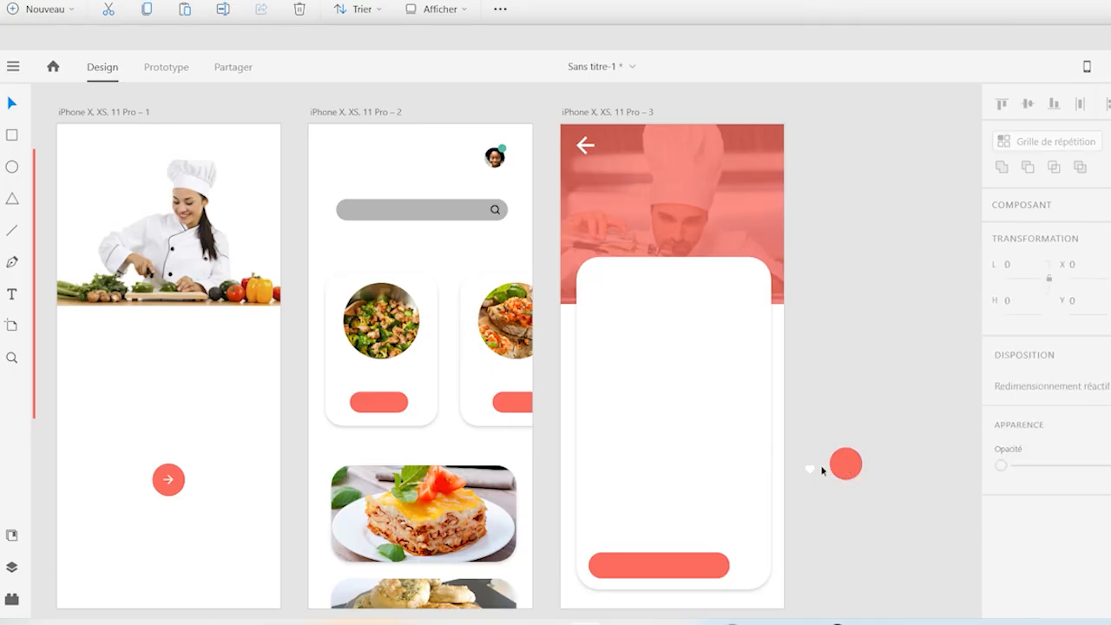
Enlarge the white heart to about 26 by 22, center it on the copied red circle and bring it to the front
drag(811, 470, 855, 455)
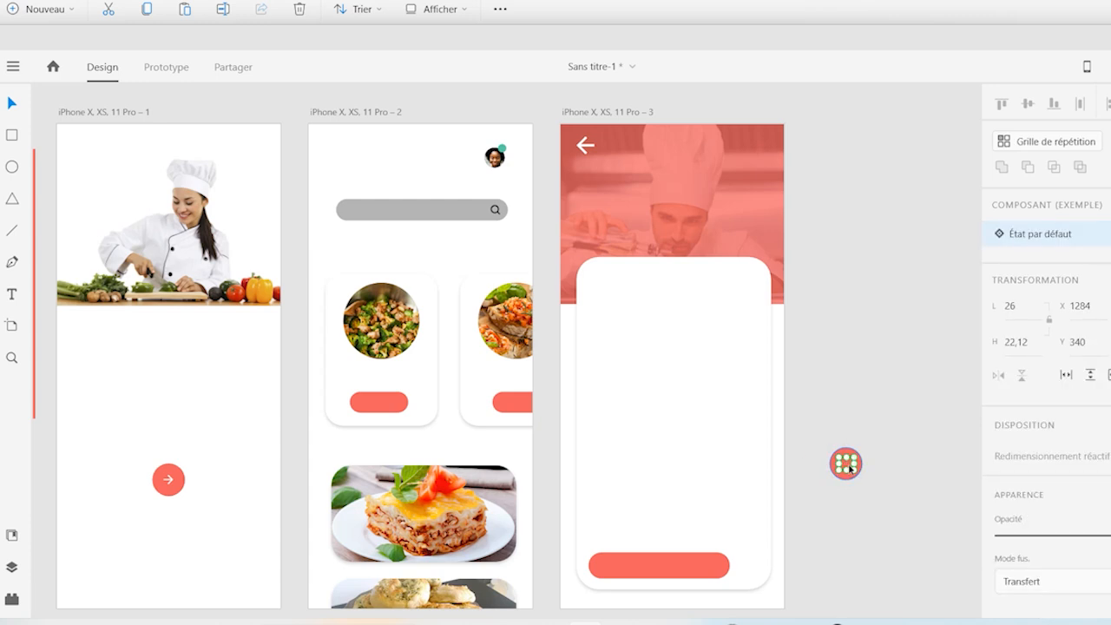
right_click(847, 469)
mouse_move(878, 475)
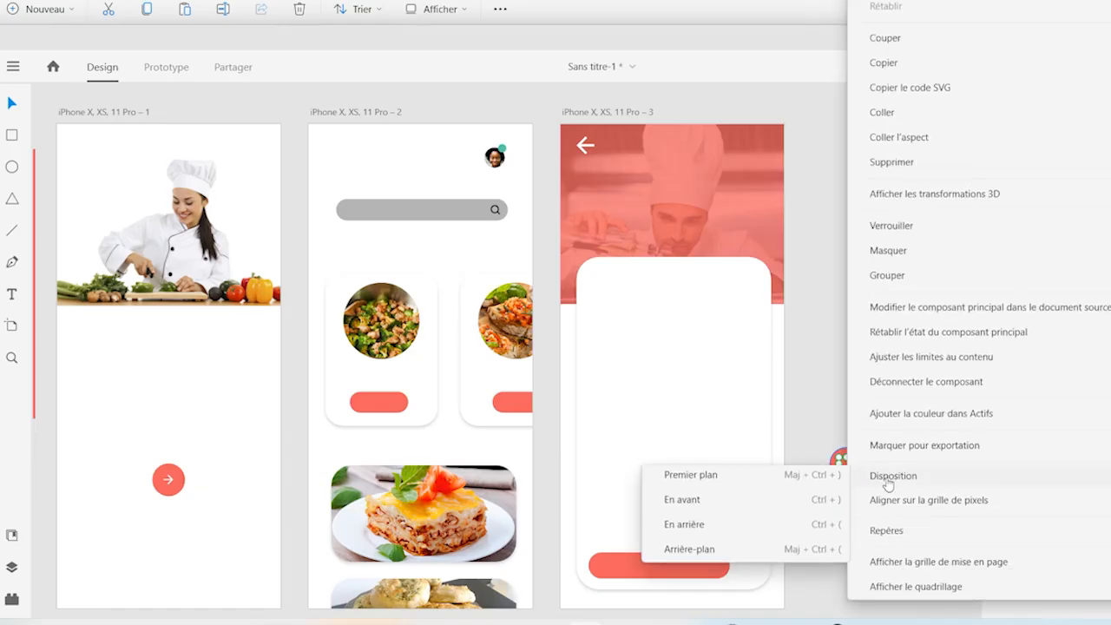
click(769, 487)
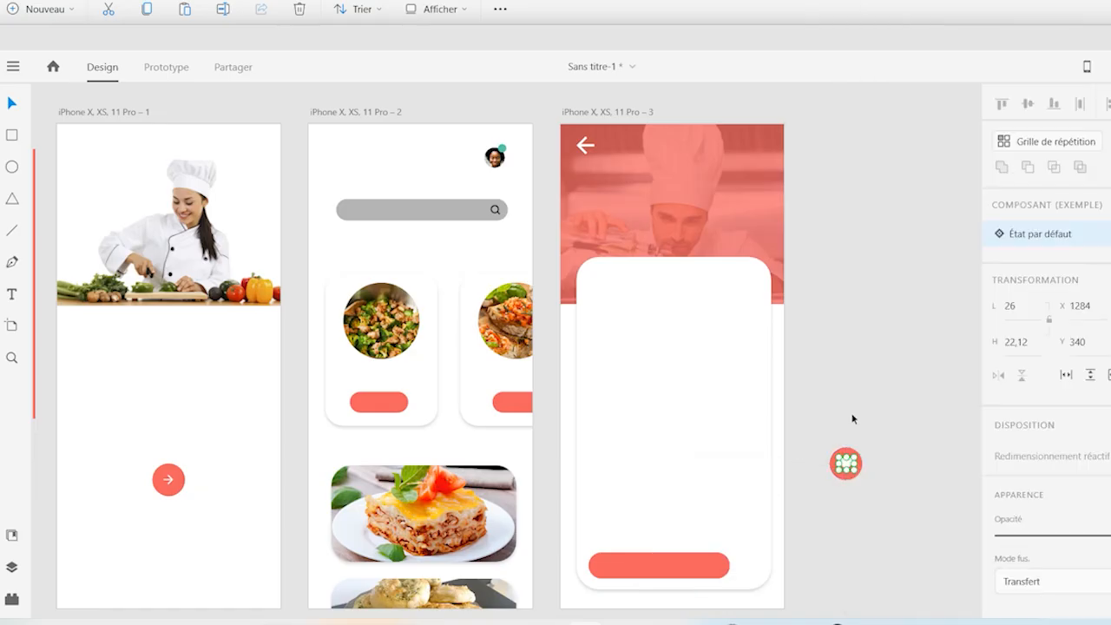
click(883, 368)
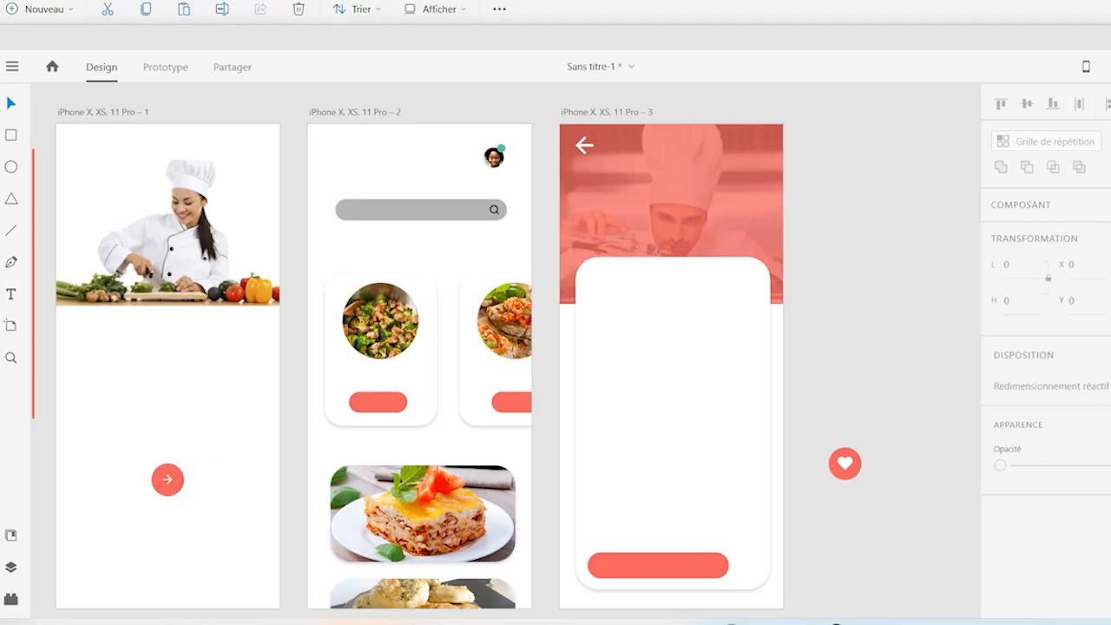
Group the heart with its red circle and move the group onto the white card, just right of the red button
drag(822, 428, 871, 506)
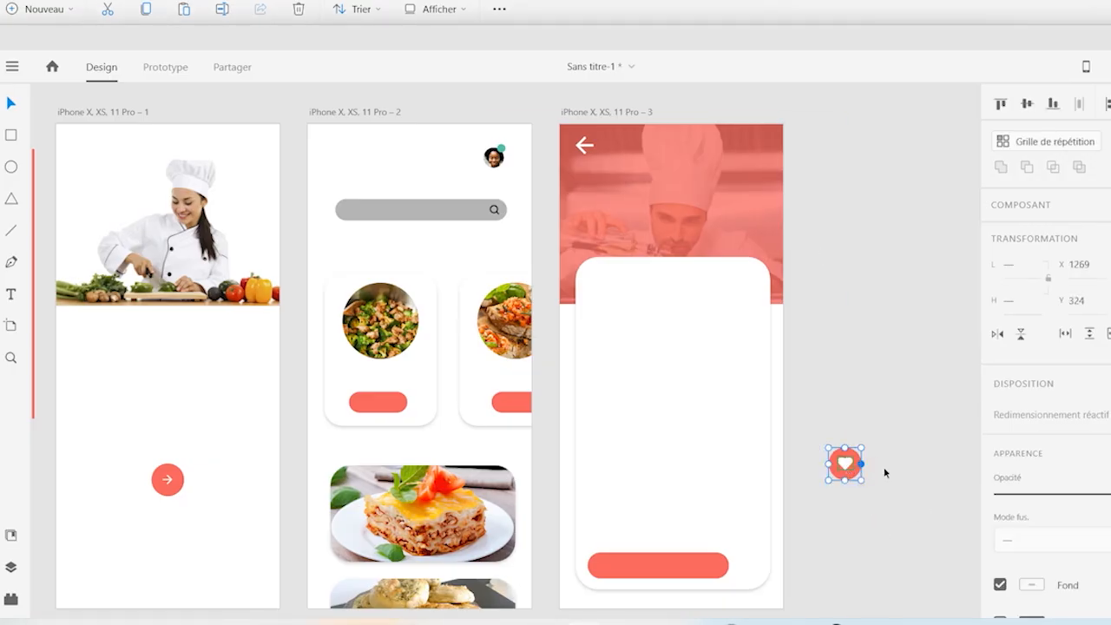
click(844, 471)
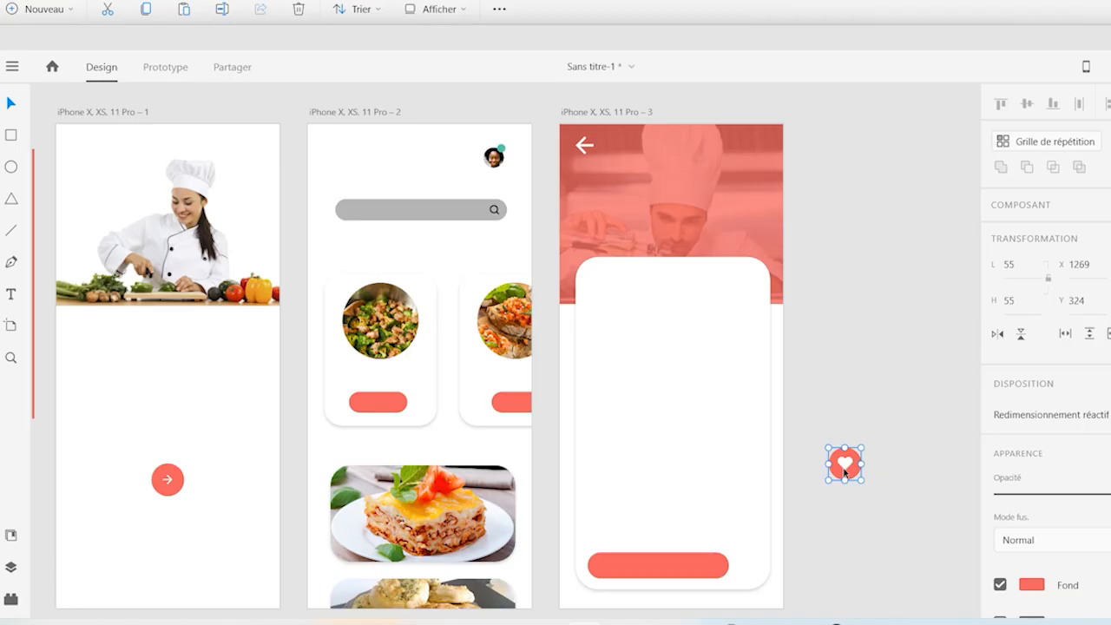
double_click(844, 471)
drag(844, 469, 887, 508)
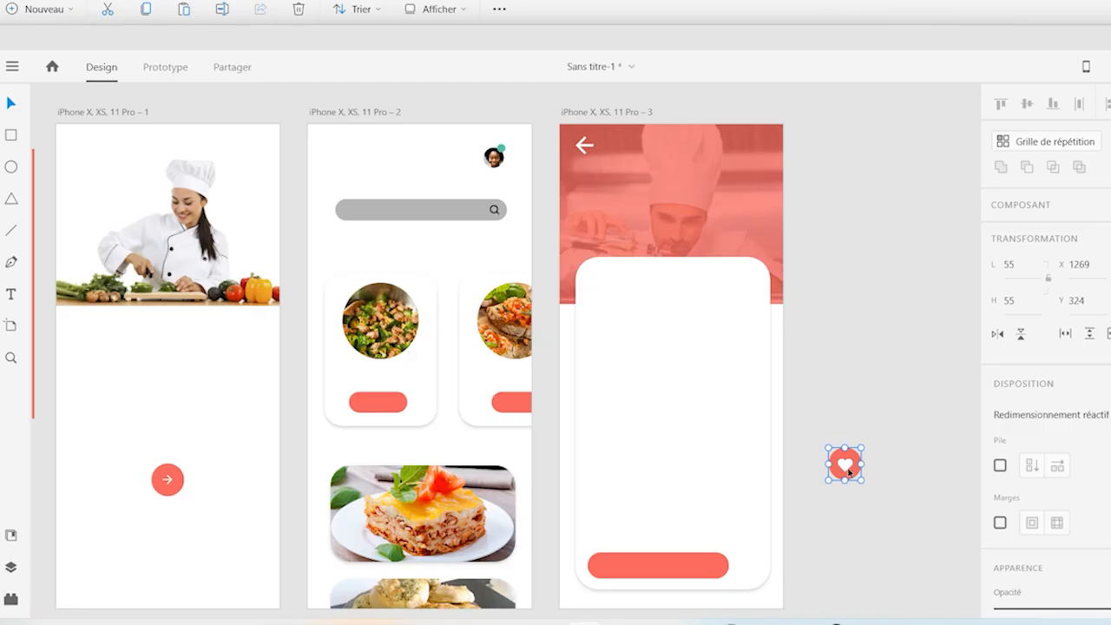
drag(849, 472, 755, 575)
Reposition the third artboard's red button to X 43, Y 720 and shrink the heart button to 49 by 49
click(678, 576)
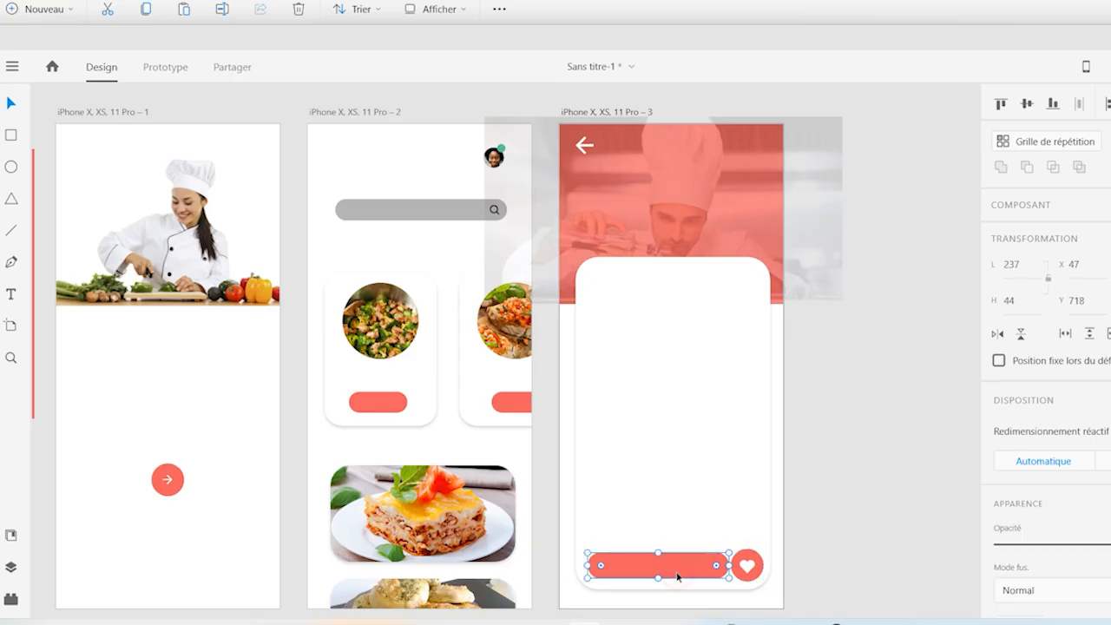
drag(677, 576, 678, 576)
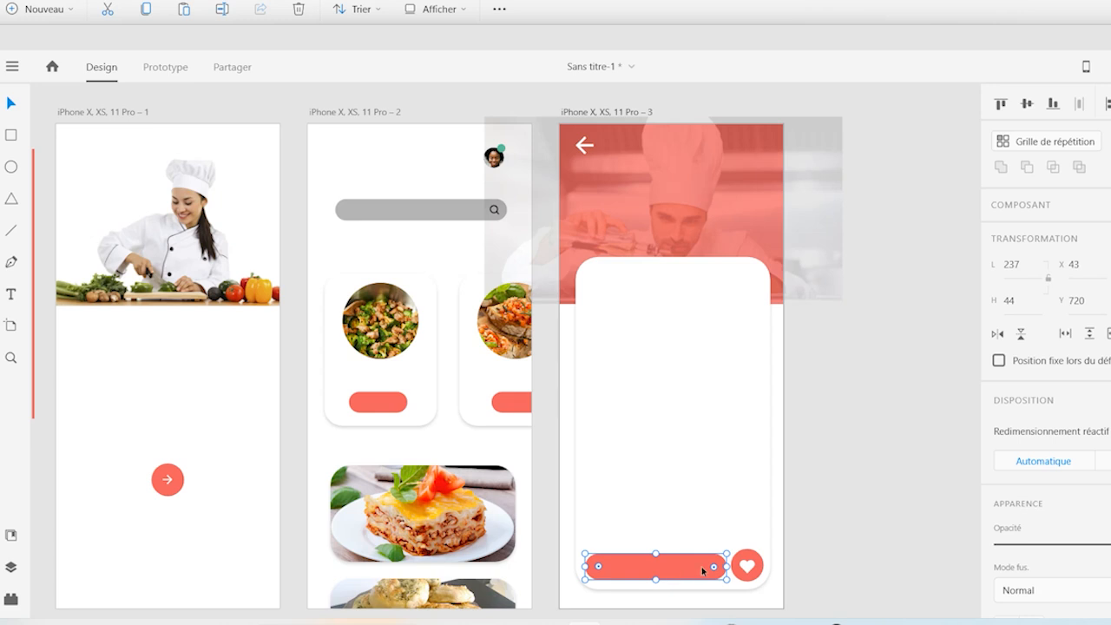
click(752, 568)
key(alt)
drag(761, 548, 761, 550)
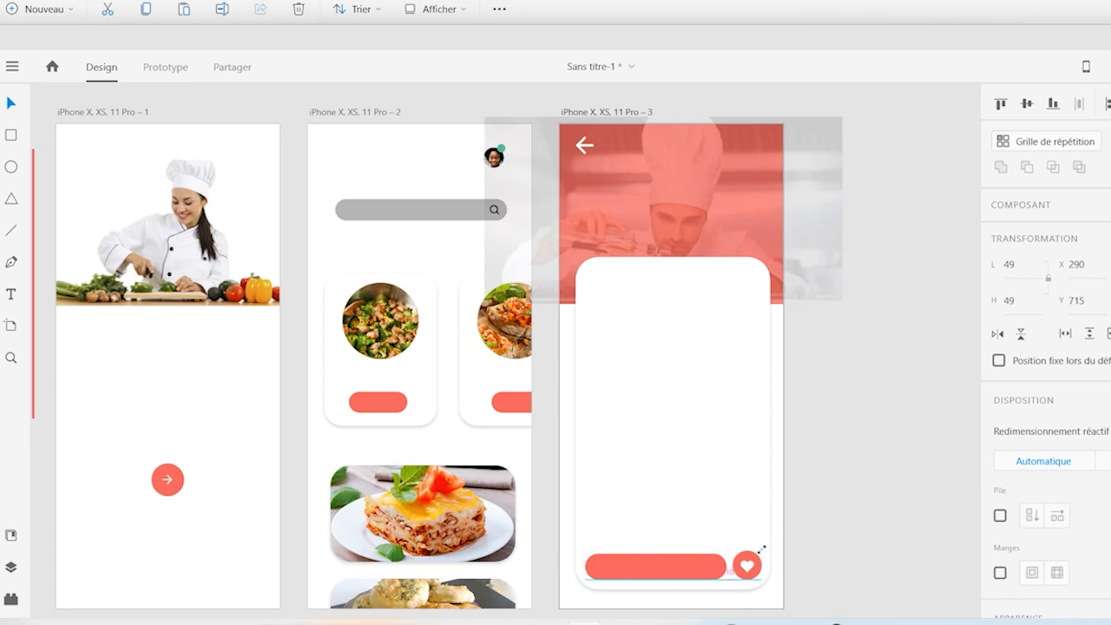
click(866, 518)
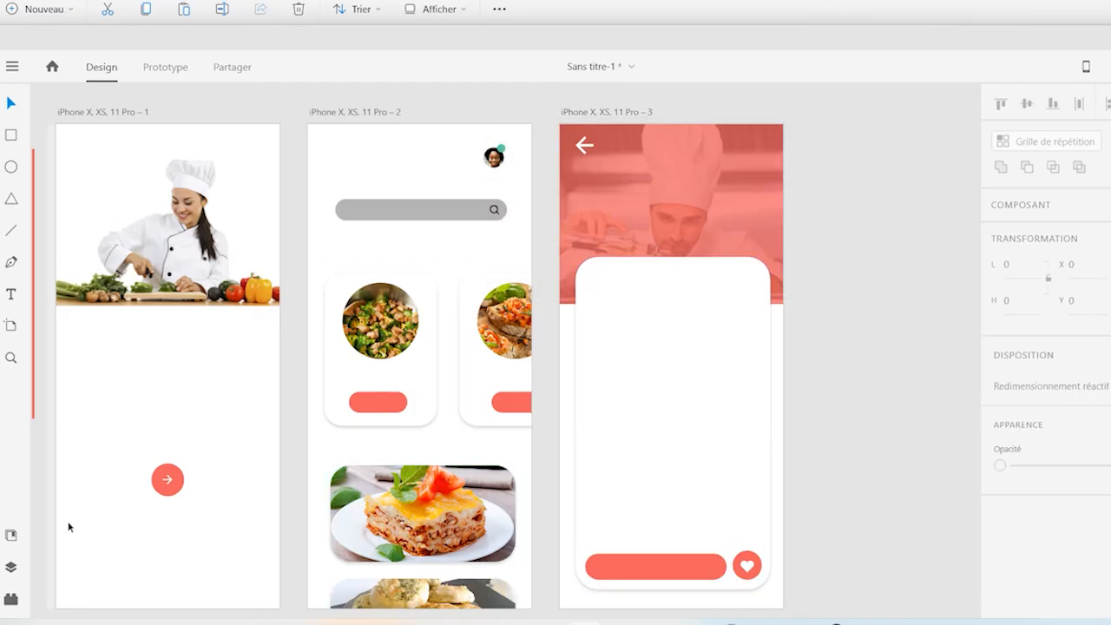
Move the reference image over the first artboard's lower half, import the Keto-Spicy-Italian-Sausage photo and place it on the third artboard
click(34, 405)
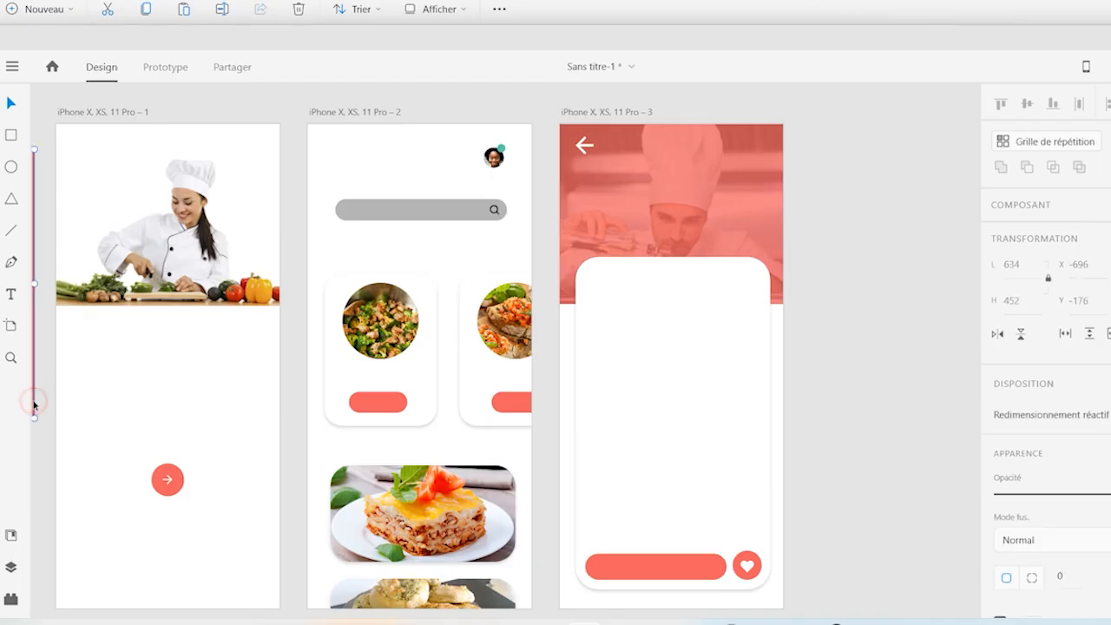
drag(34, 404, 302, 580)
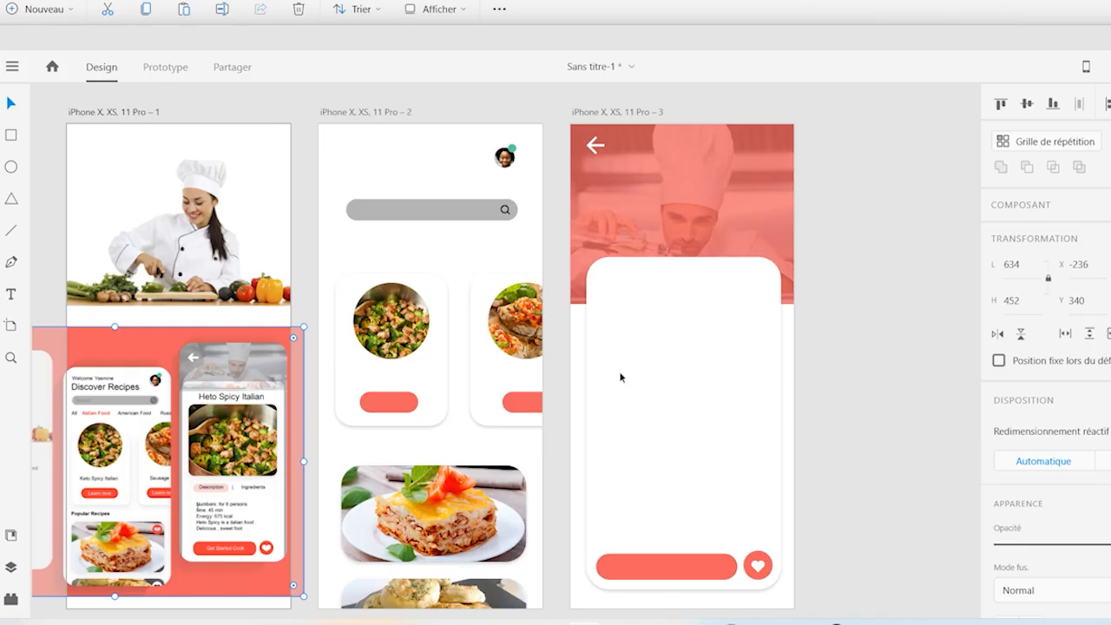
key(ctrl+shift+i)
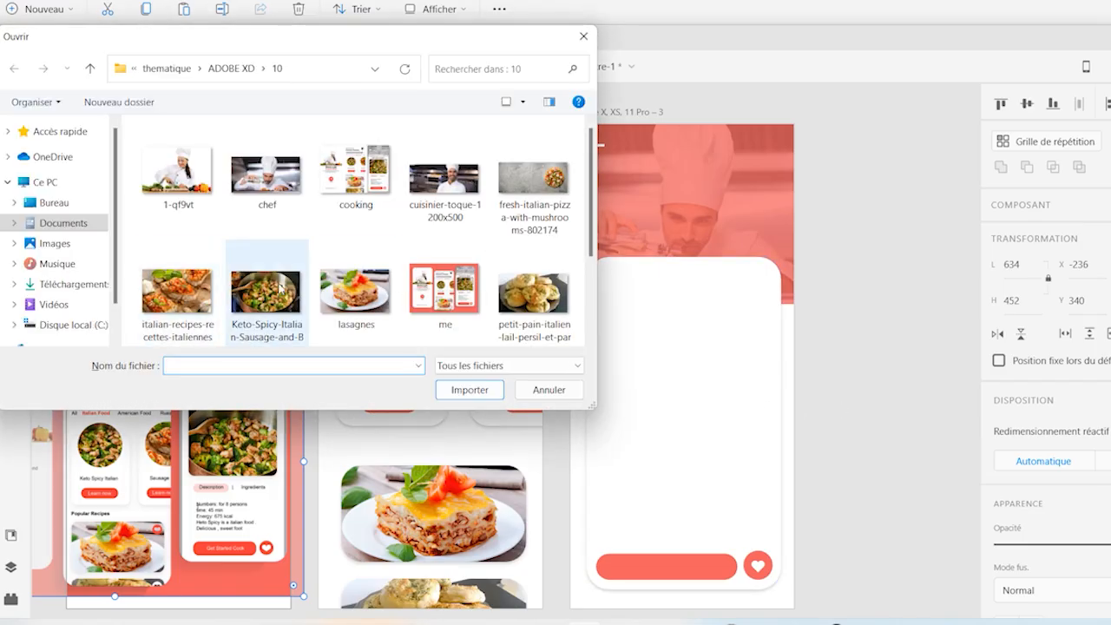
drag(385, 42, 832, 144)
click(717, 397)
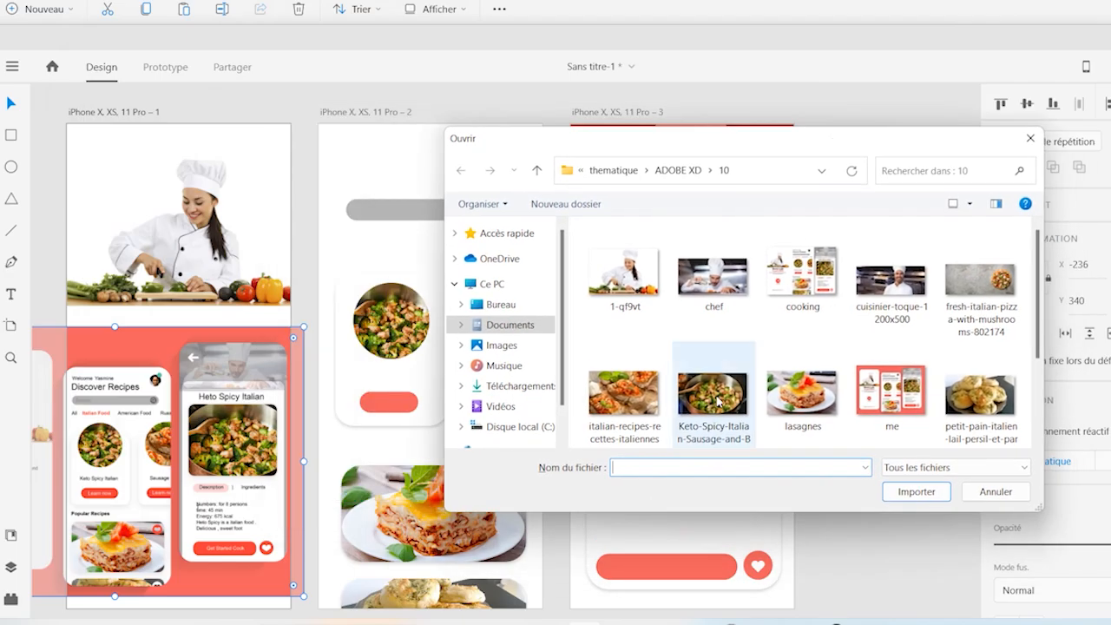
double_click(717, 397)
drag(238, 347, 791, 347)
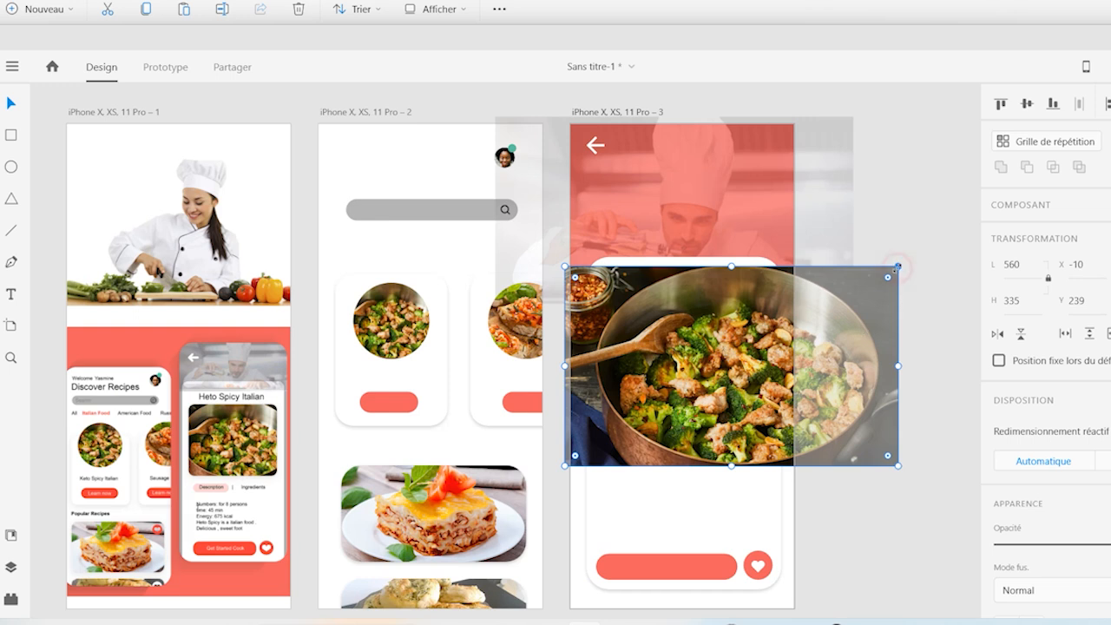
Shrink the dish photo to 293 by 175, round its corners and place it at X 44, Y 248 on the white card
drag(897, 266, 798, 326)
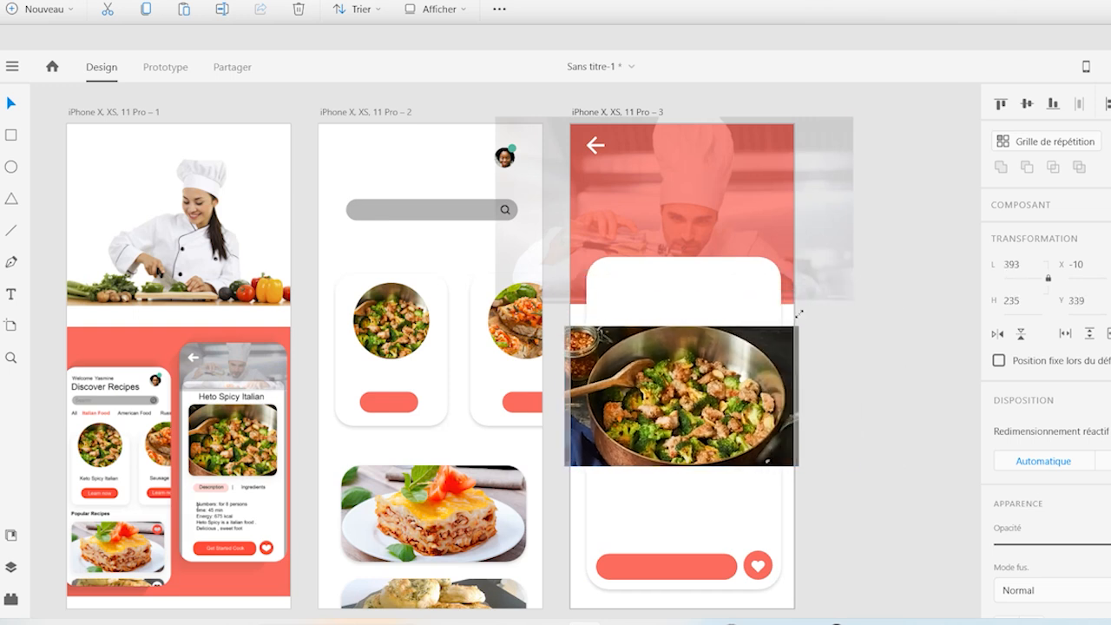
drag(798, 396, 722, 371)
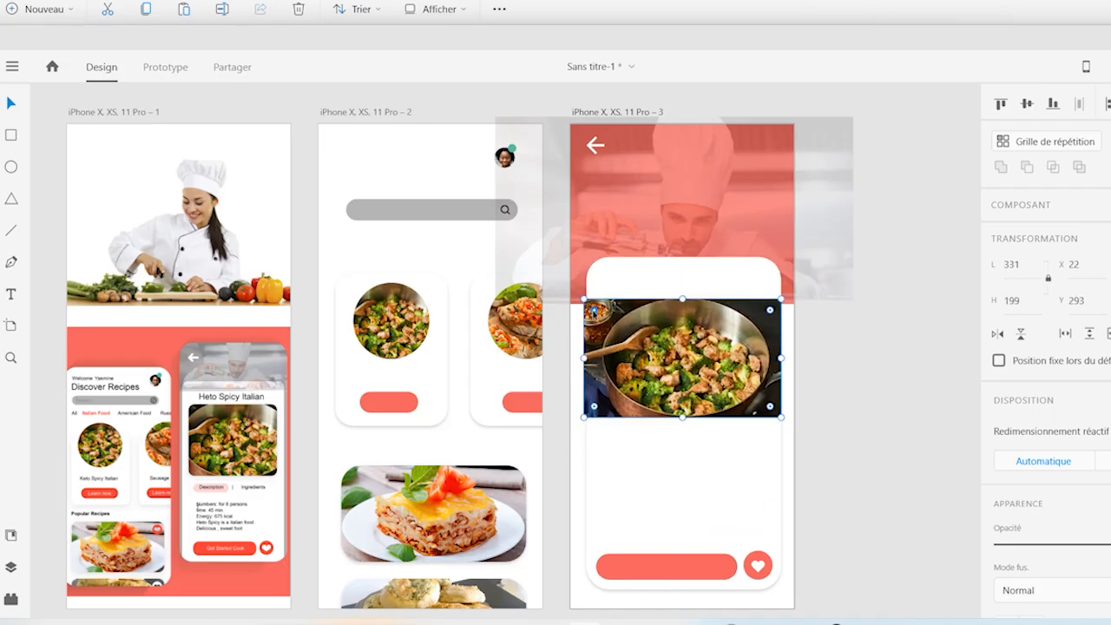
mouse_move(594, 310)
mouse_down()
mouse_move(613, 322)
mouse_move(603, 318)
mouse_up()
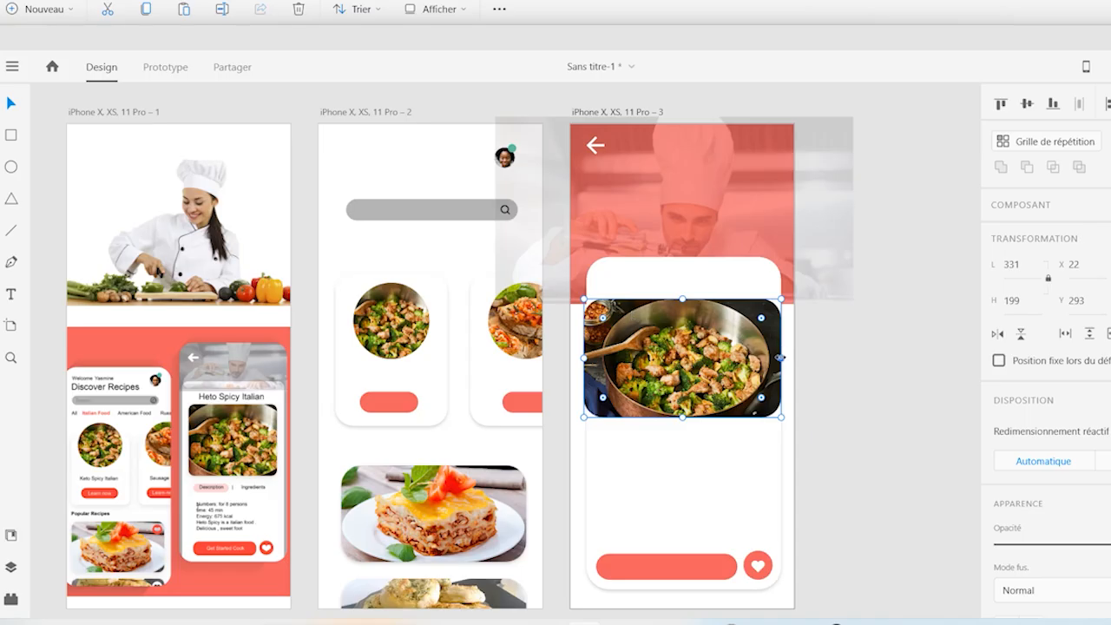
drag(780, 357, 711, 346)
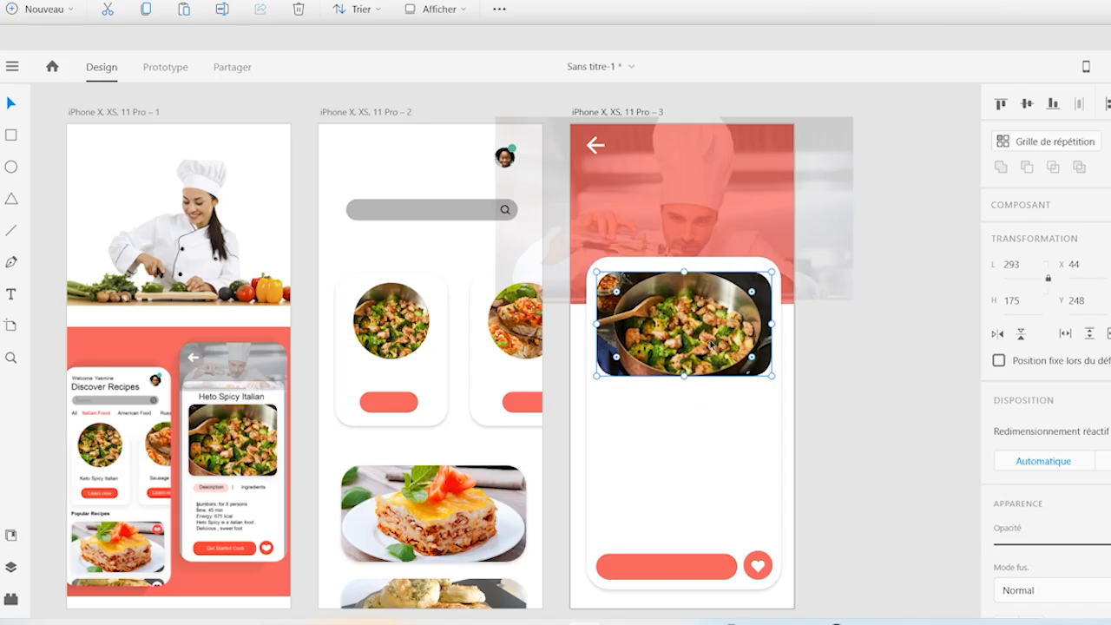
Shorten the third artboard's white card to a height of 503, keeping its upper edge in place
click(719, 529)
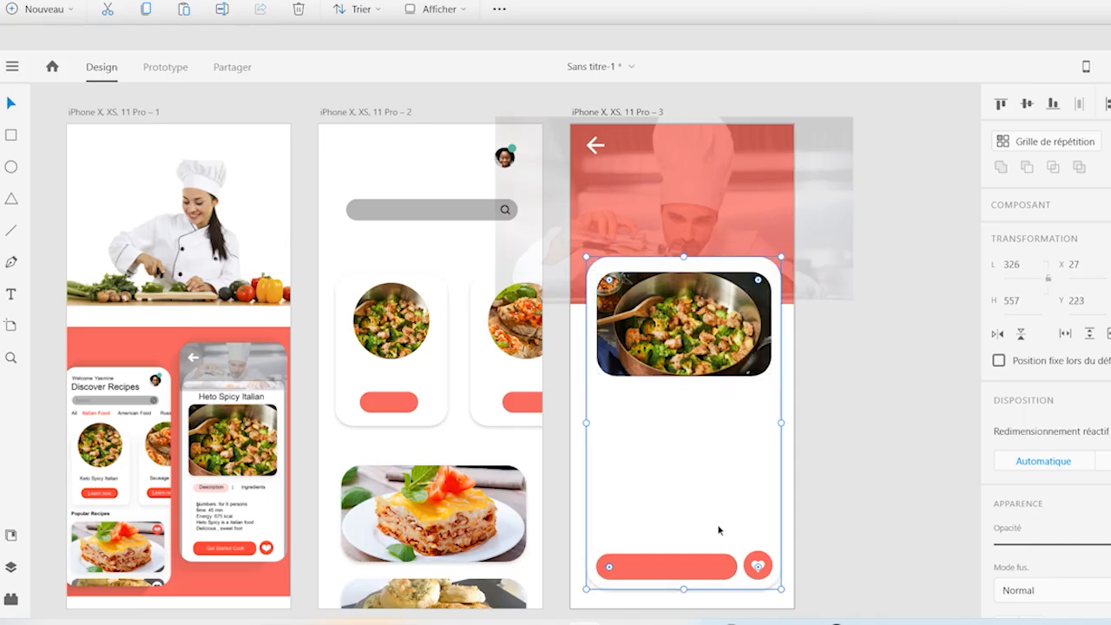
drag(684, 589, 681, 559)
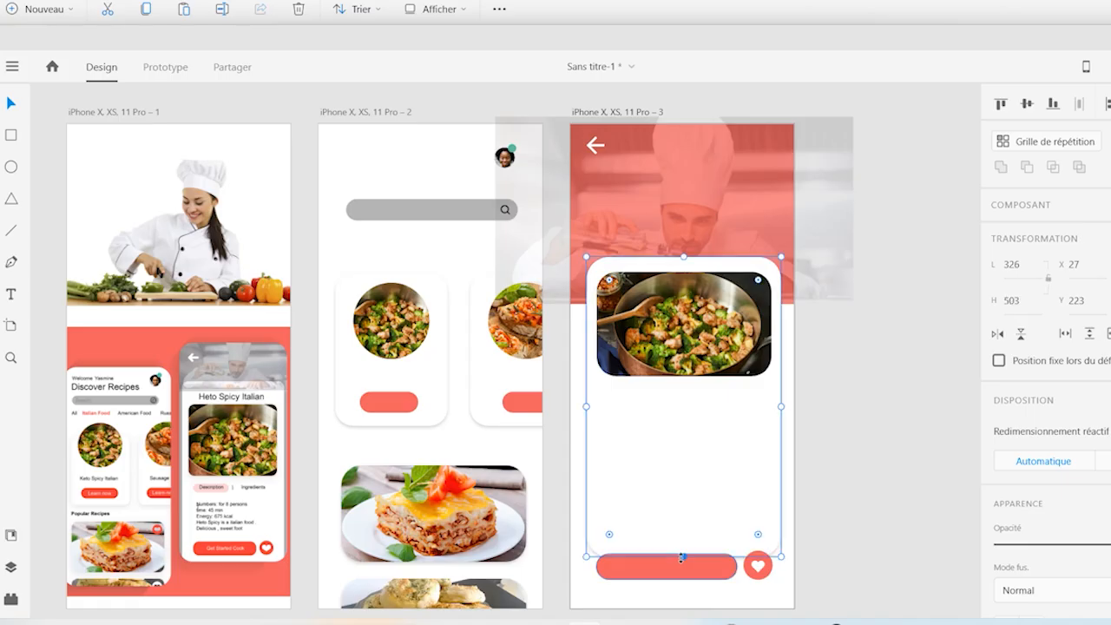
click(826, 569)
Move the red button and the heart button together up to Y 659, inside the shortened white card
click(619, 562)
key(shift+Up)
key(shift+Up)
key(shift+Up)
key(Up)
key(Up)
key(shift+Up)
key(shift+Up)
key(Up)
key(Up)
key(Up)
key(Up)
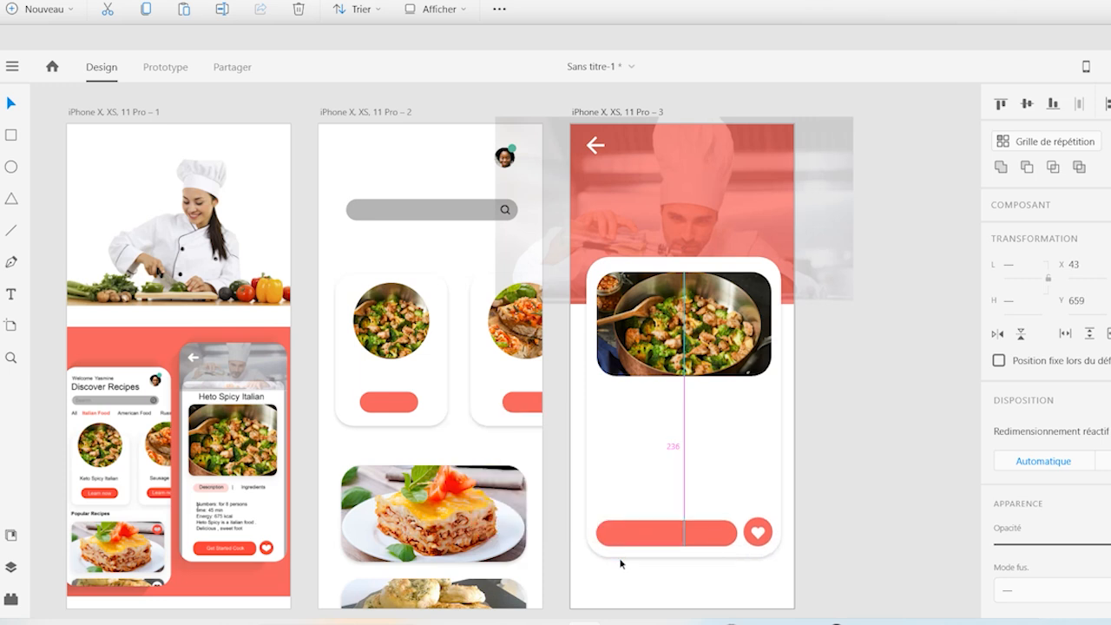
click(866, 442)
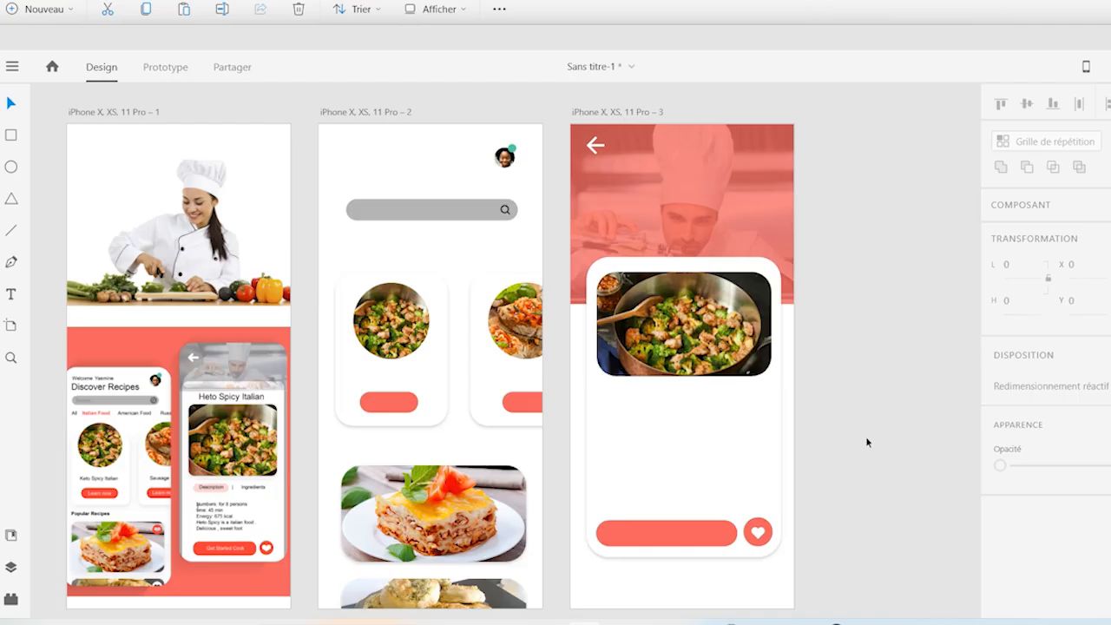
Raise the dish photo to Y 240 on the white card of the third artboard
click(702, 348)
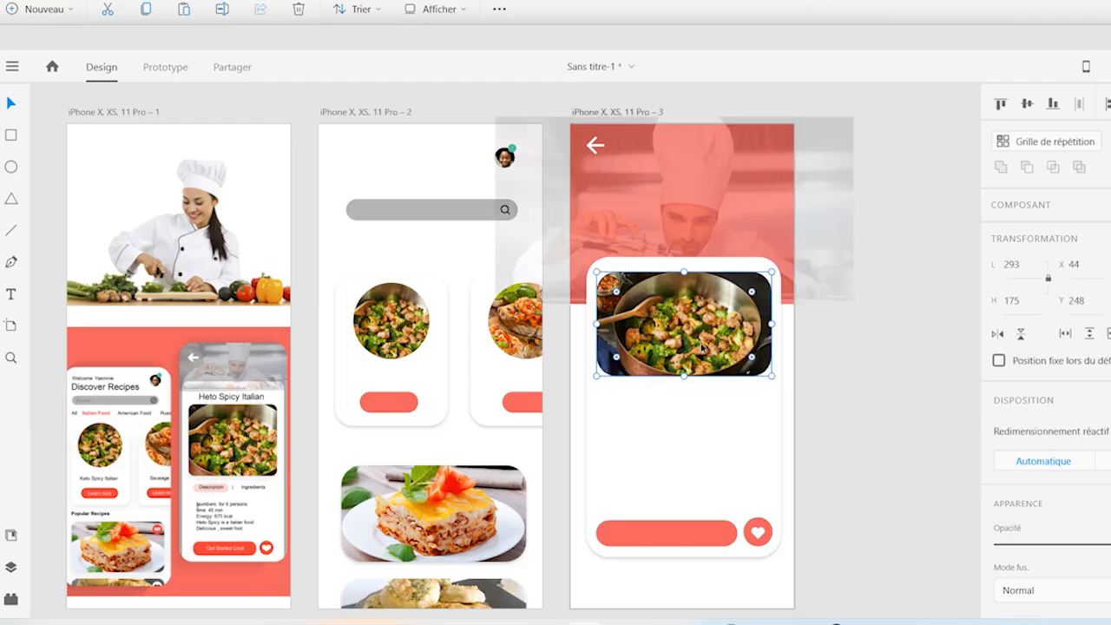
drag(701, 348, 701, 346)
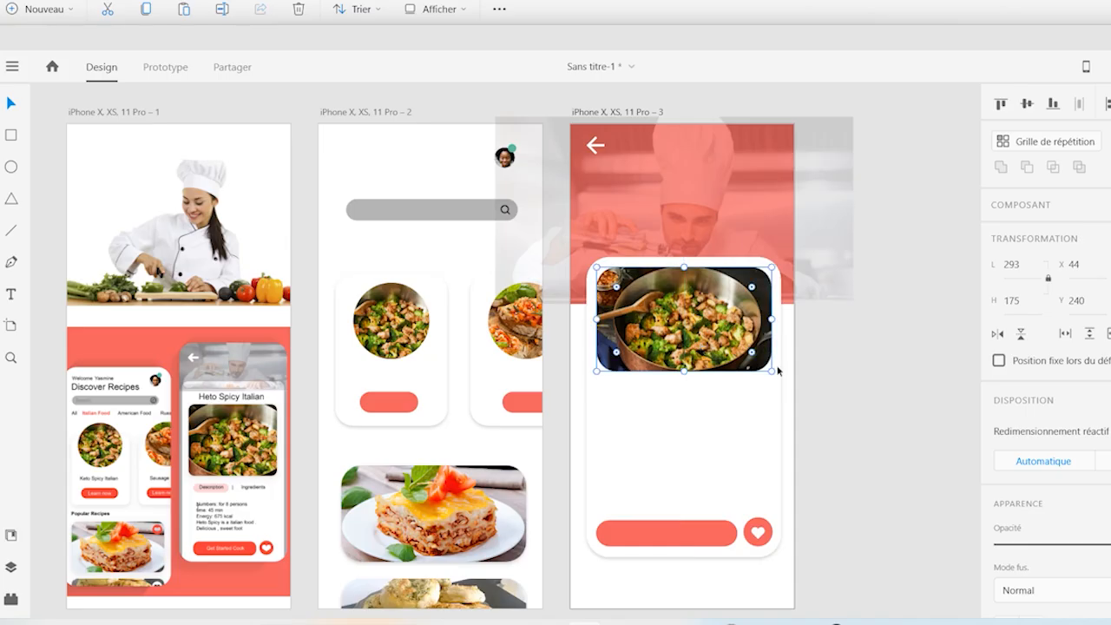
click(880, 426)
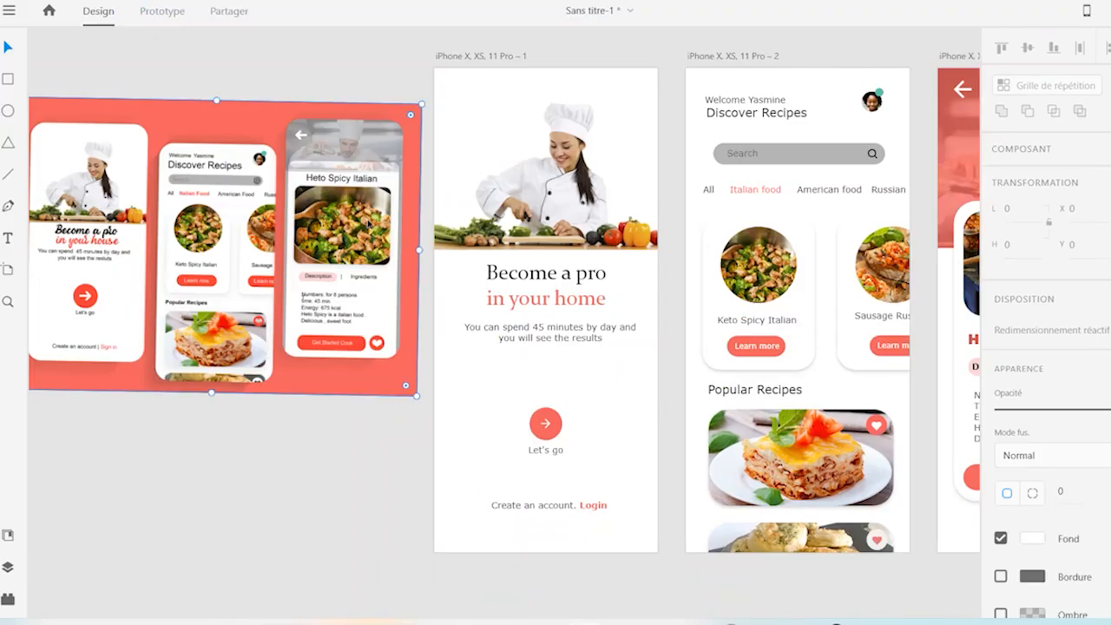
Delete the reference image beside the first artboard and bring all three artboards into view
key(Delete)
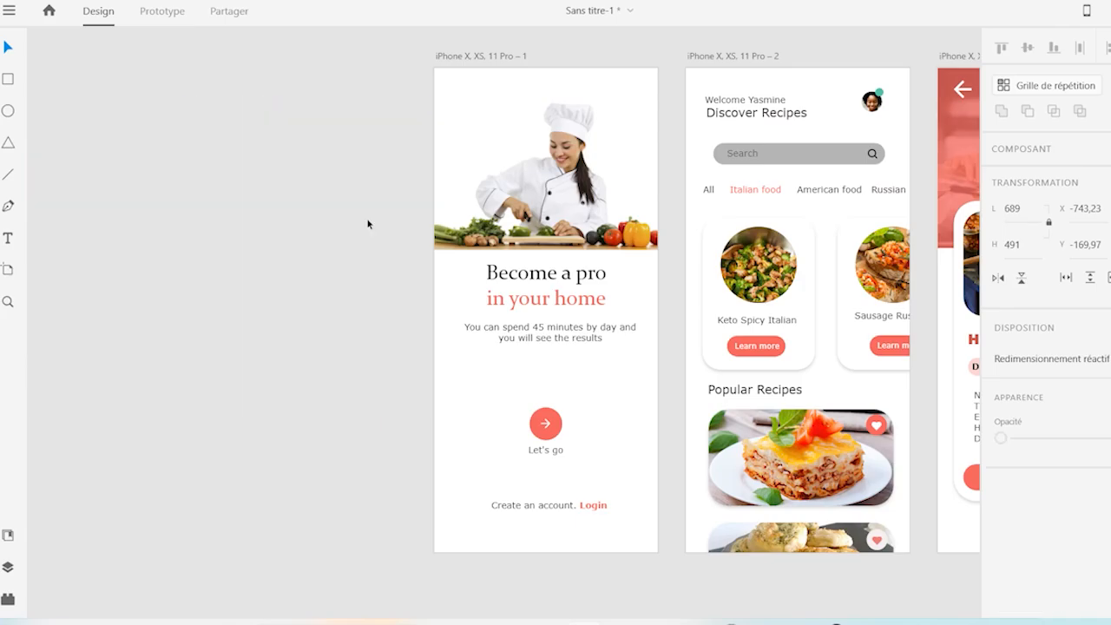
scroll(45, 542, left, 3)
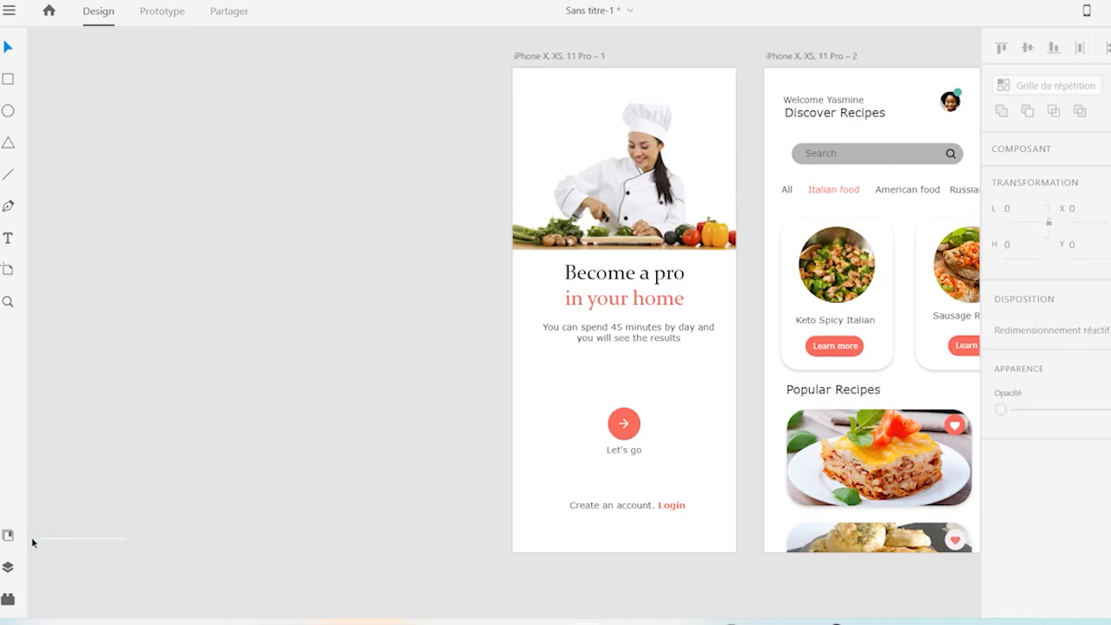
scroll(959, 583, right, 10)
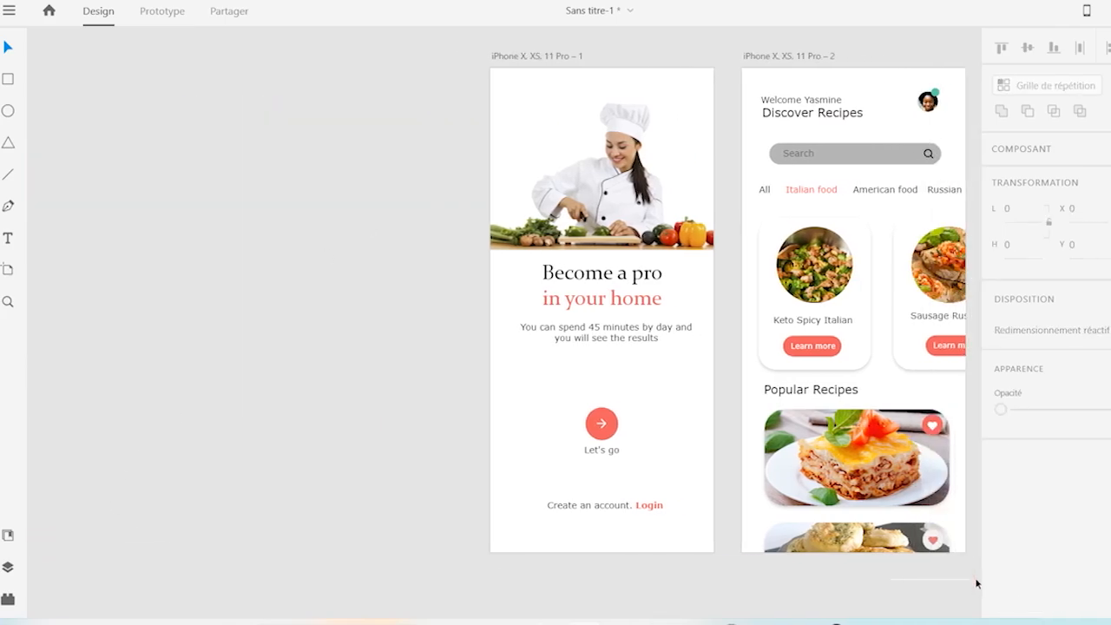
scroll(959, 583, right, 2)
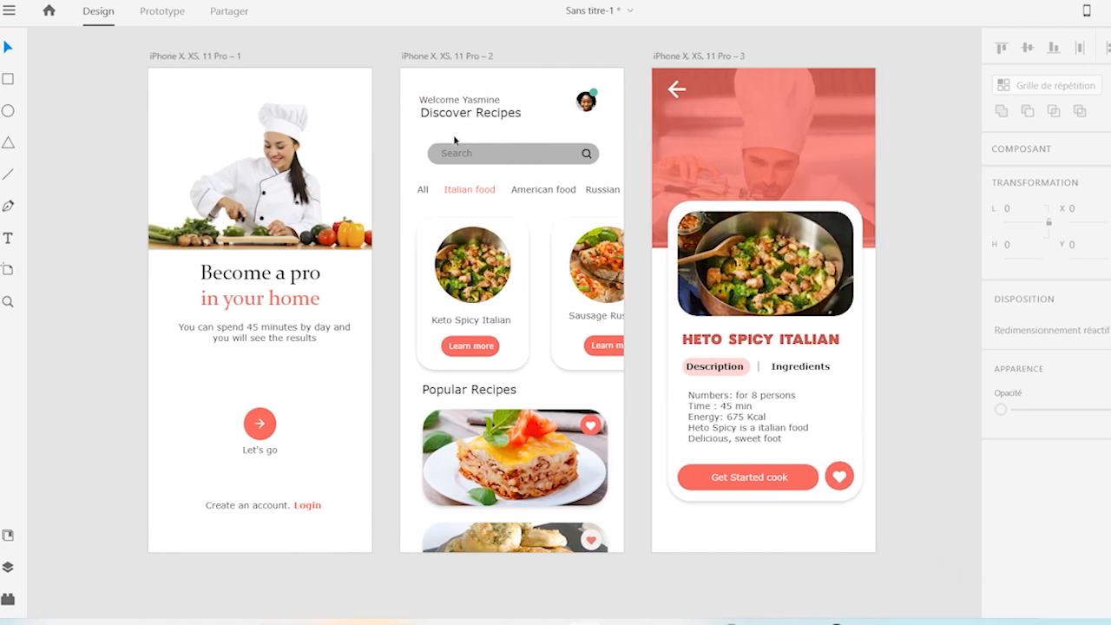
Create prototype links from the red arrow button to the second artboard and from the Keto Spicy Italian card's Learn more button to the third
key(super+Down)
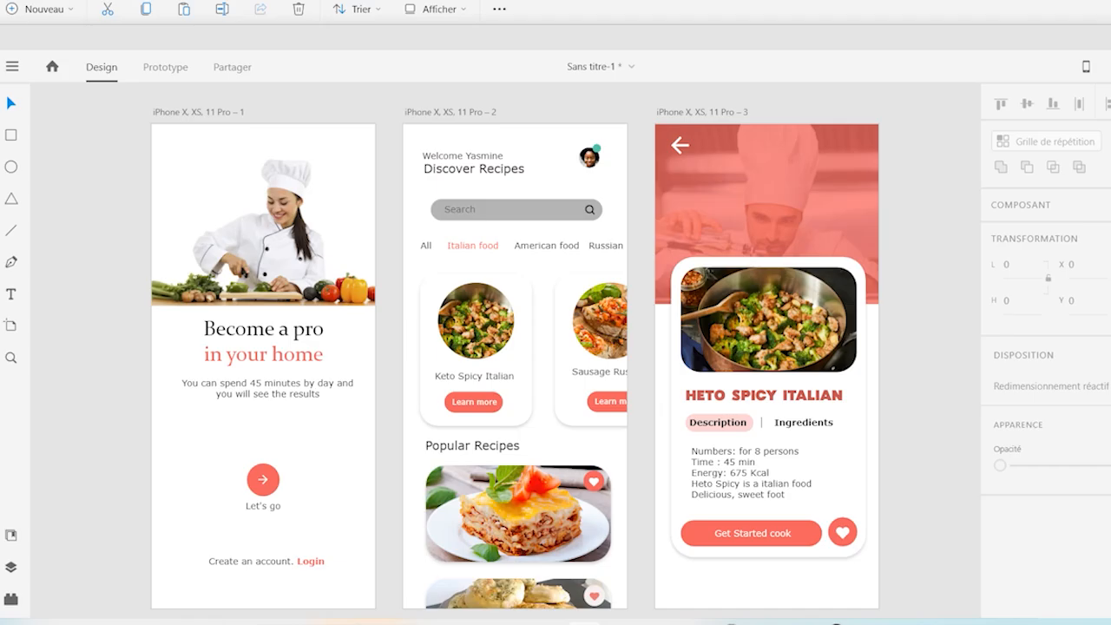
click(165, 68)
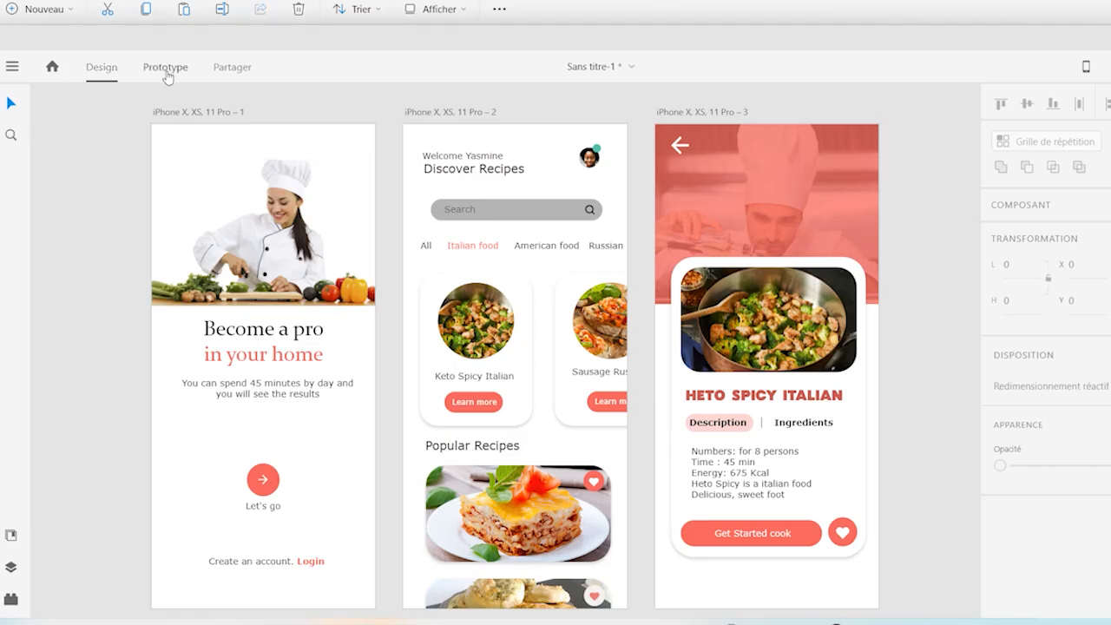
click(275, 490)
drag(279, 480, 424, 446)
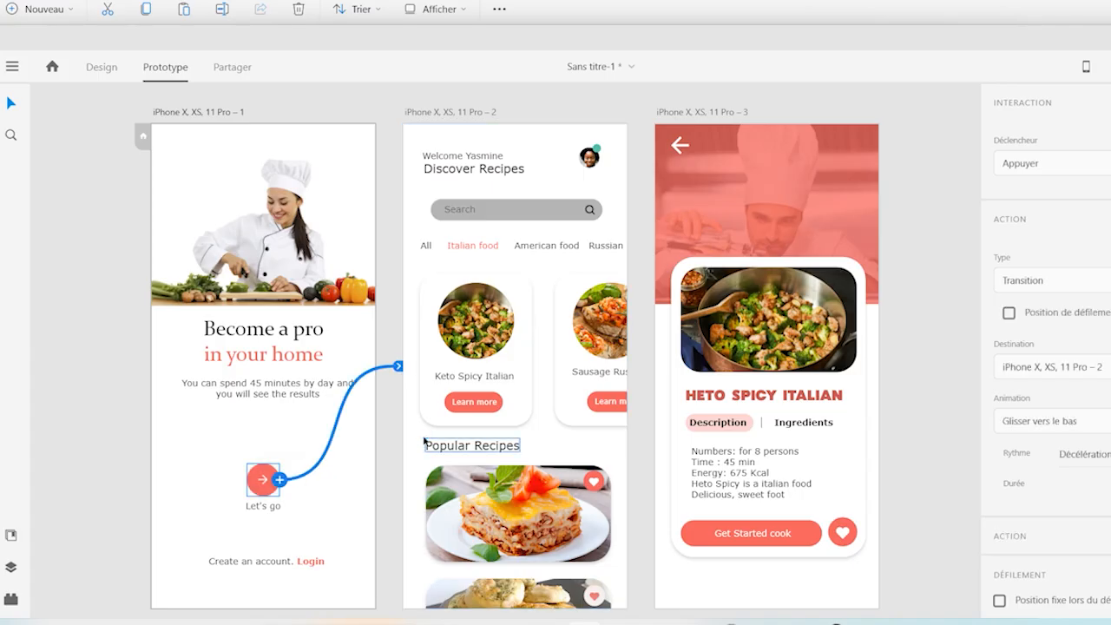
click(483, 408)
drag(507, 400, 729, 370)
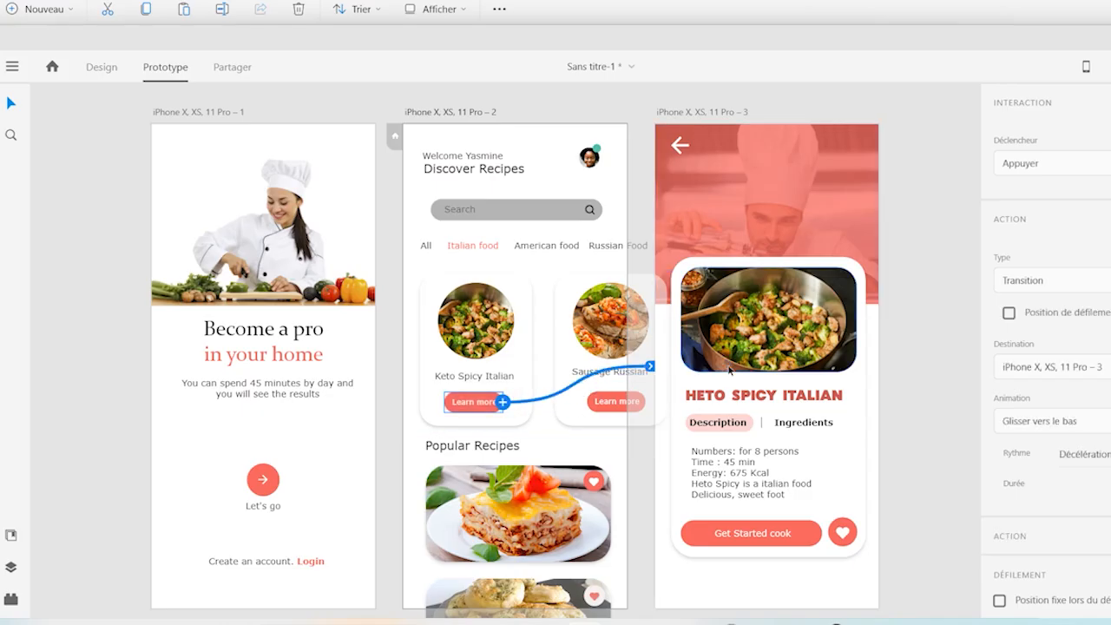
Link the third artboard's white back arrow to the second artboard with a tap transition
click(517, 343)
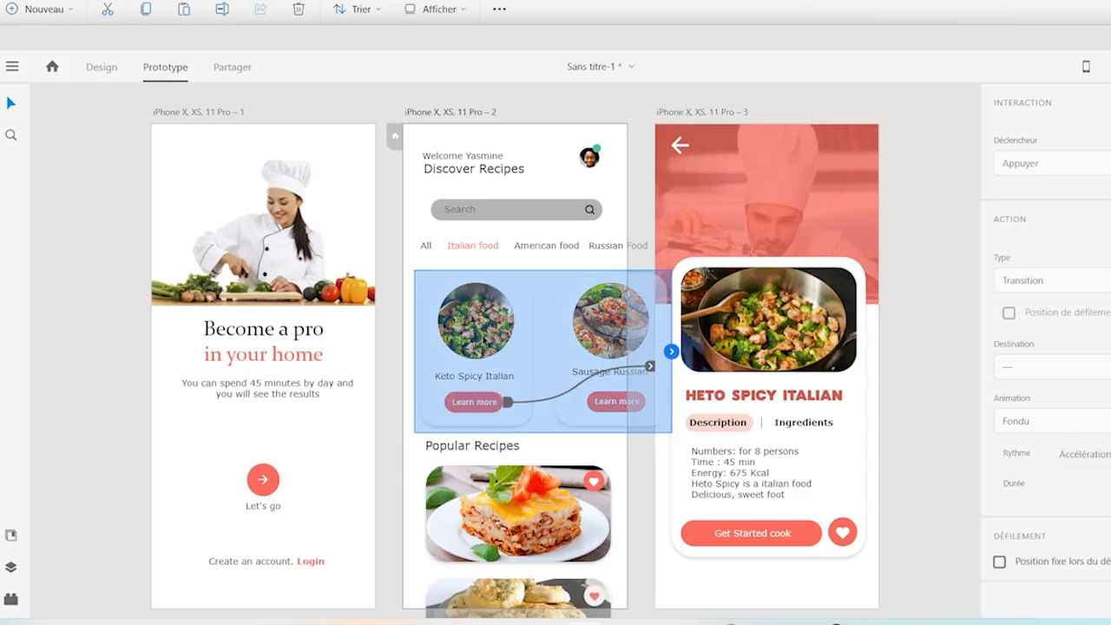
click(680, 146)
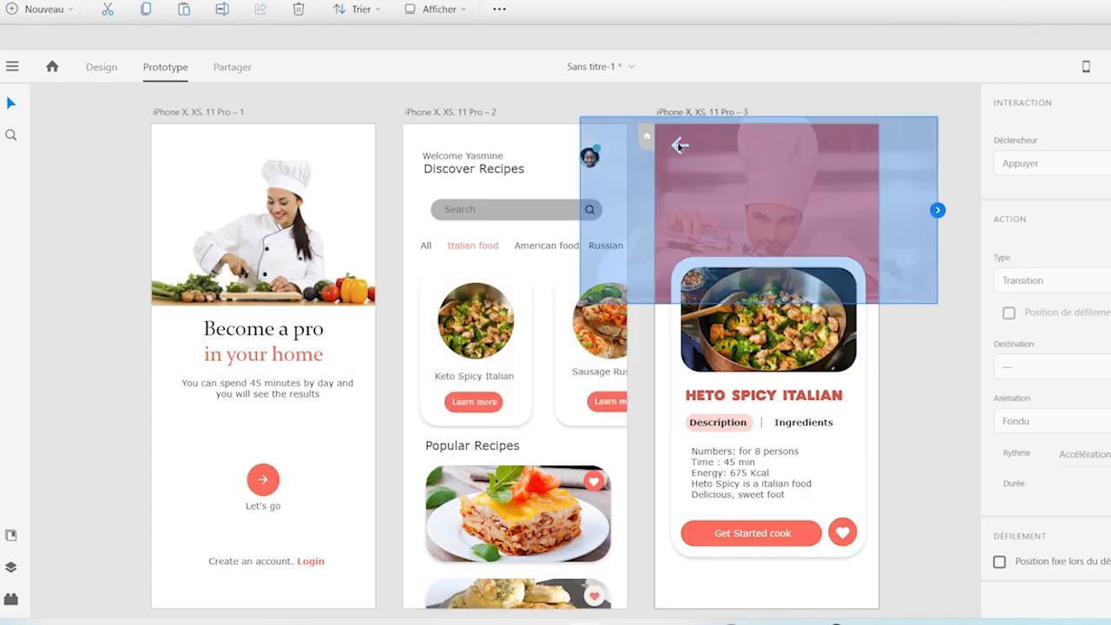
double_click(681, 146)
drag(686, 146, 528, 295)
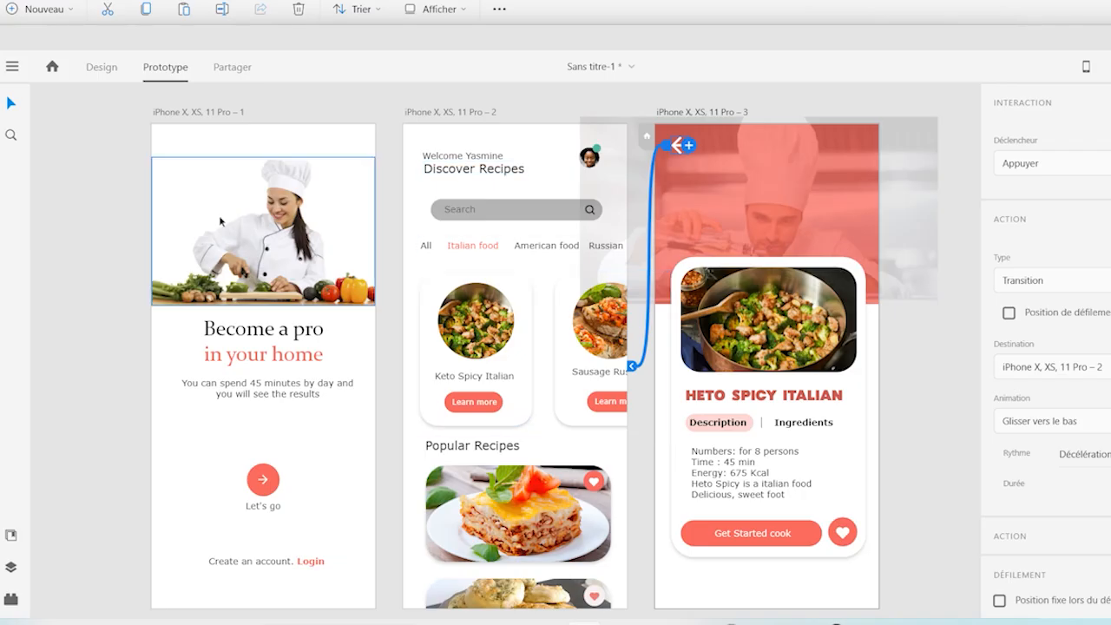
Add the list icon Composant 269 to the upper part of the second artboard and link it to the first artboard
click(11, 538)
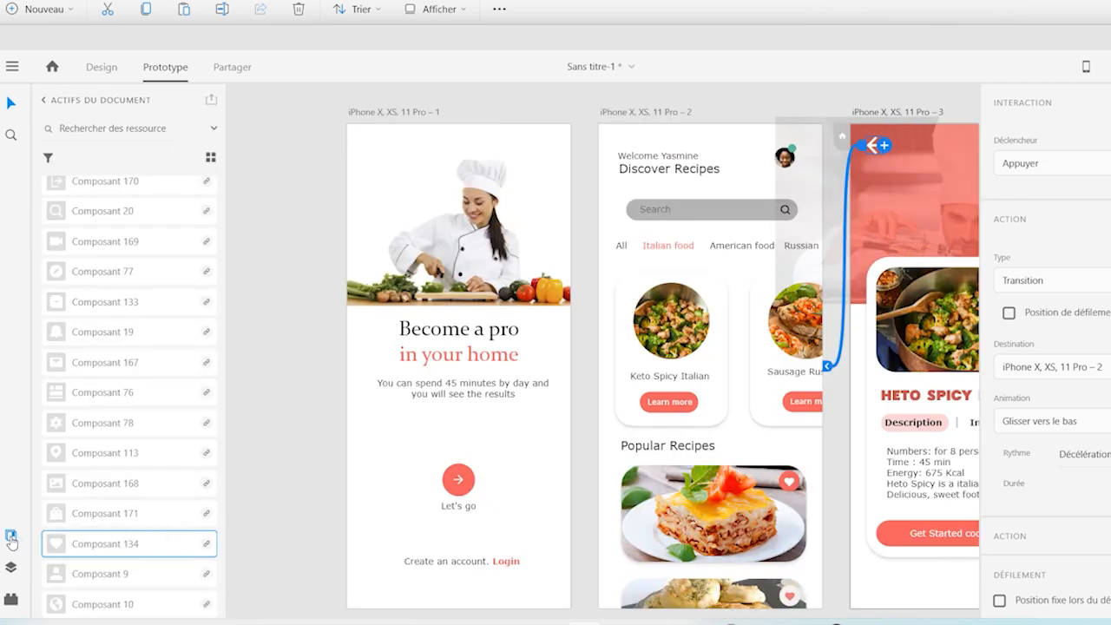
drag(226, 548, 224, 380)
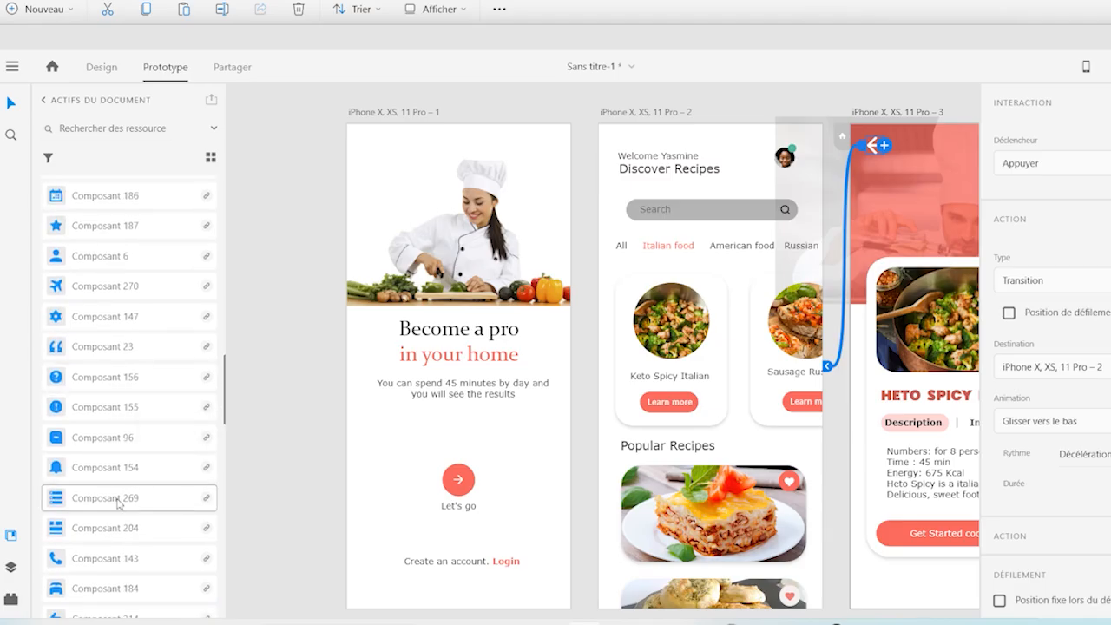
drag(119, 503, 707, 139)
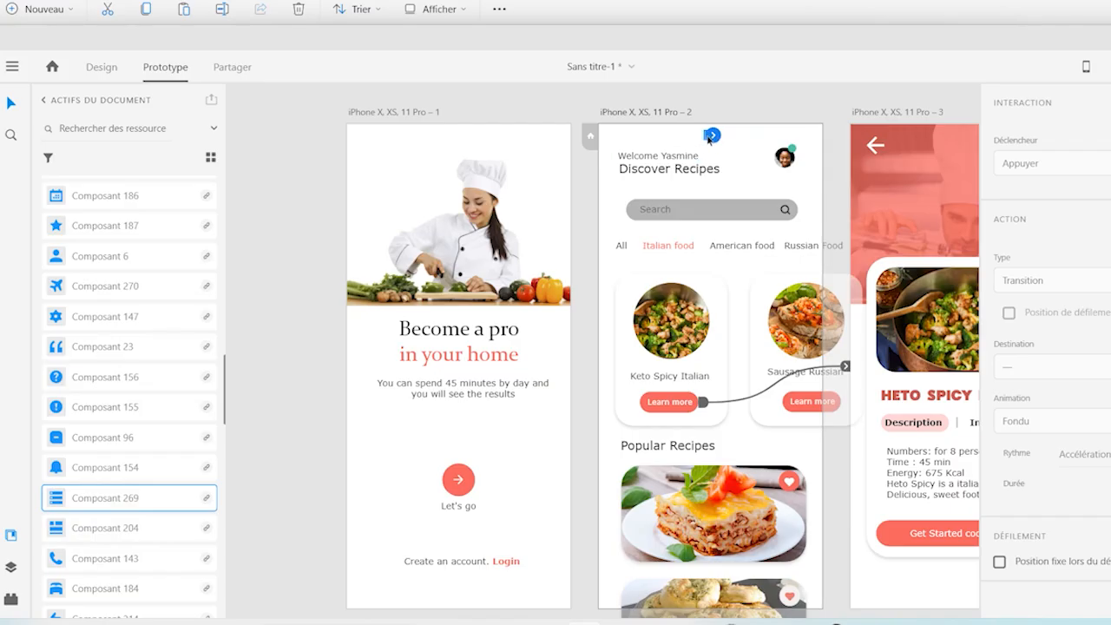
drag(711, 138, 538, 295)
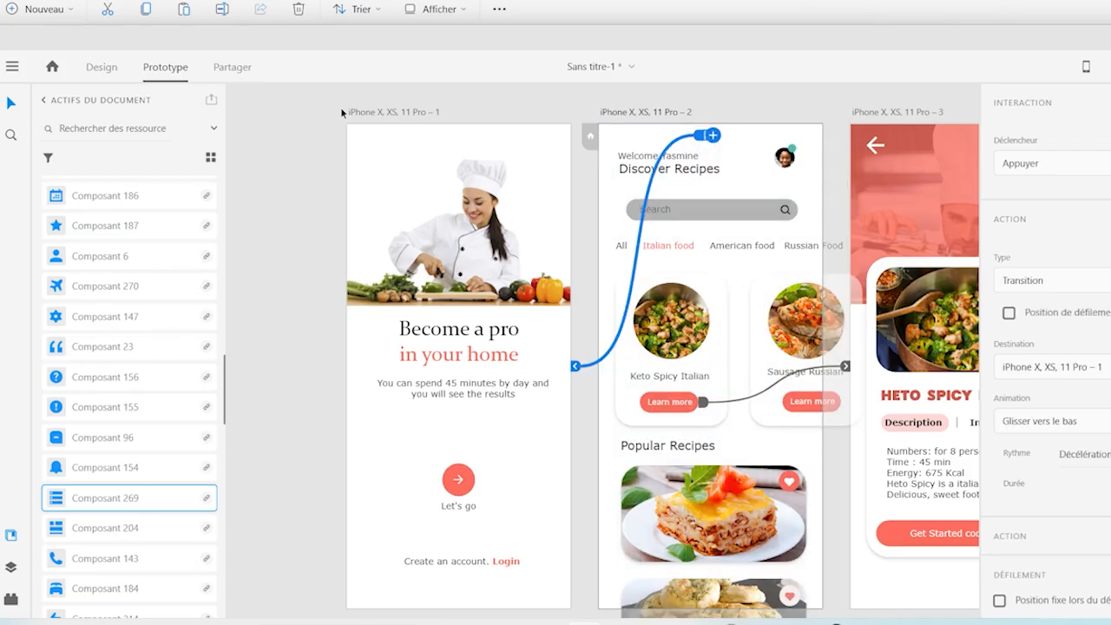
Return to design mode and reposition the list icon to X 341, Y 53, just right of the profile picture
click(103, 69)
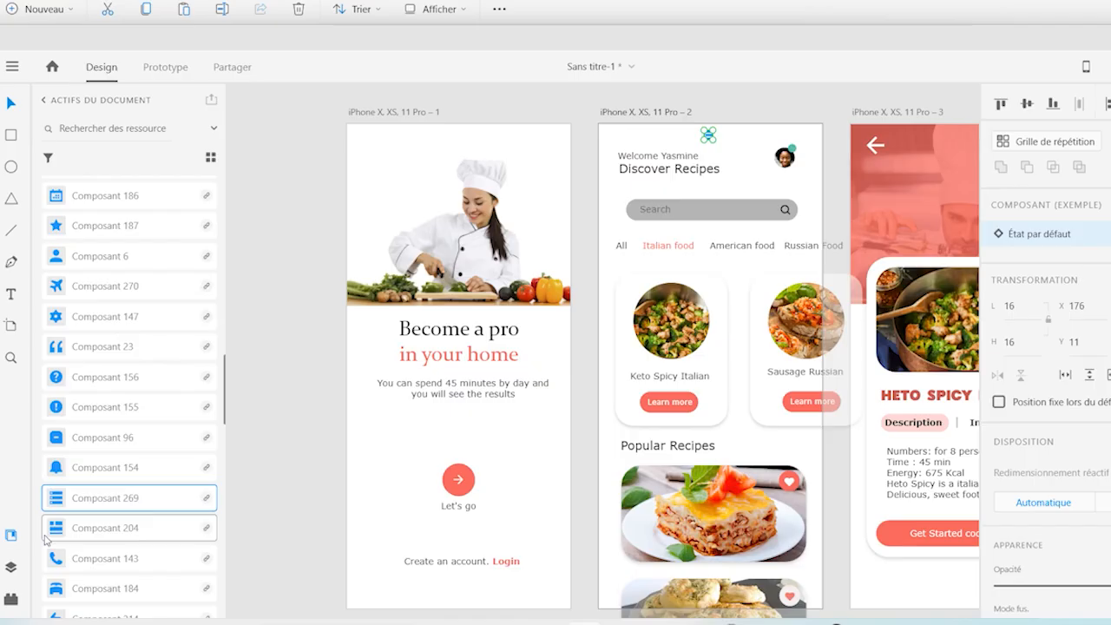
click(11, 535)
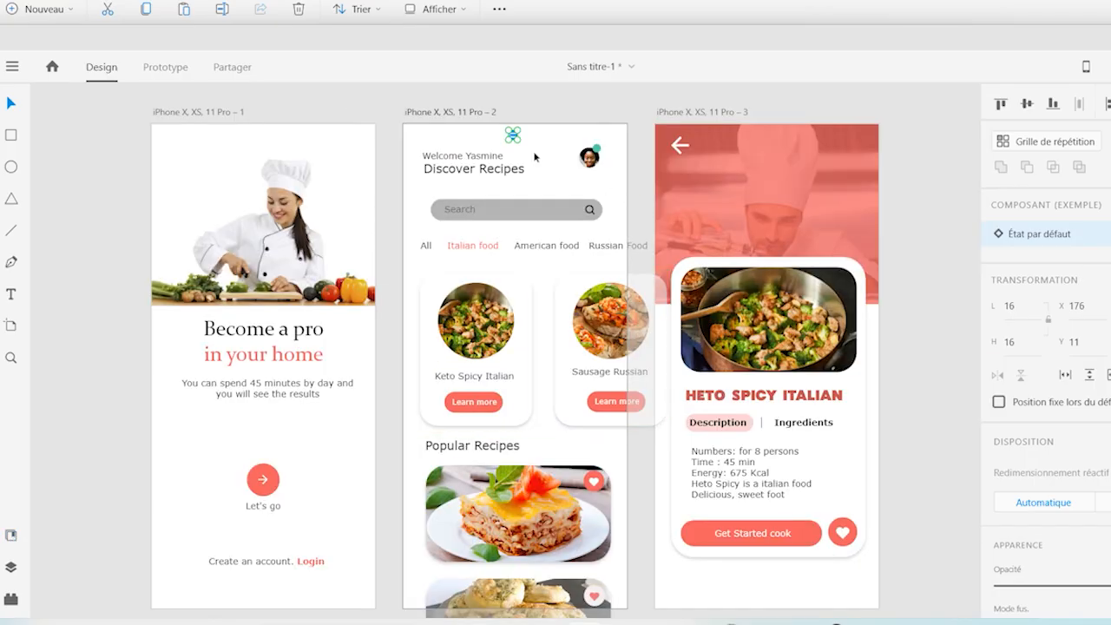
drag(515, 139, 613, 163)
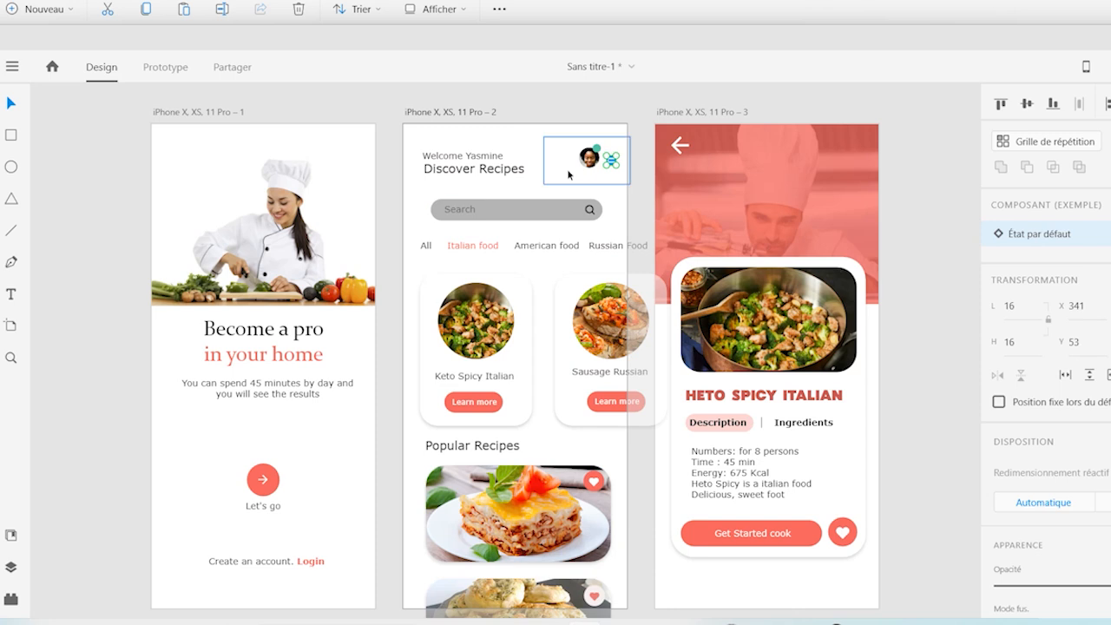
click(528, 200)
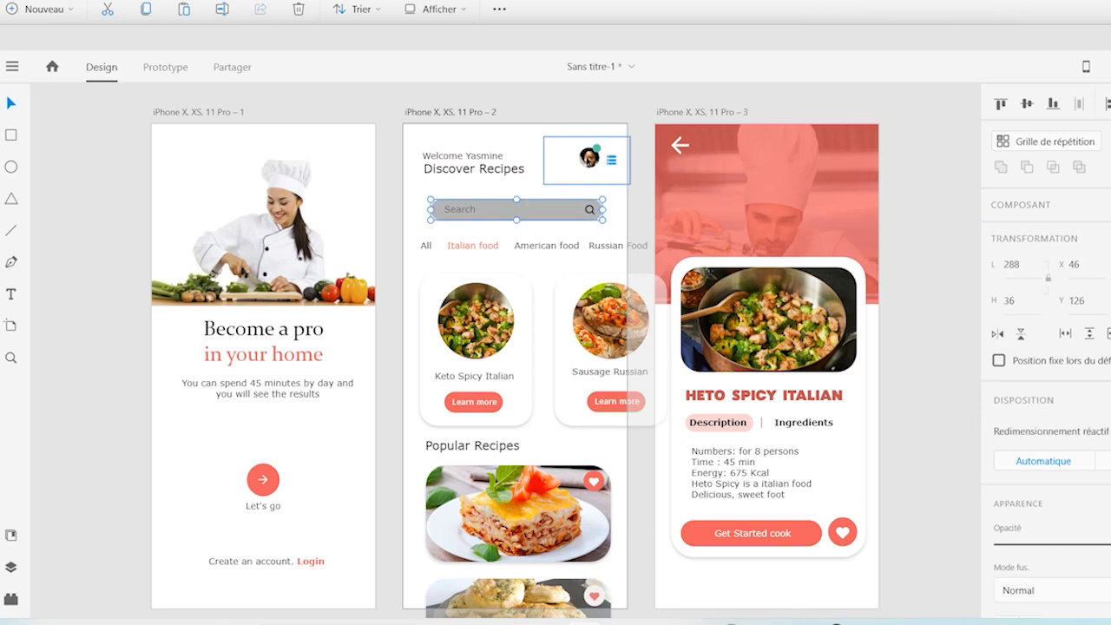
Recolour the list icon beside the profile picture with the coral red sampled from the Get Started cook button
click(611, 163)
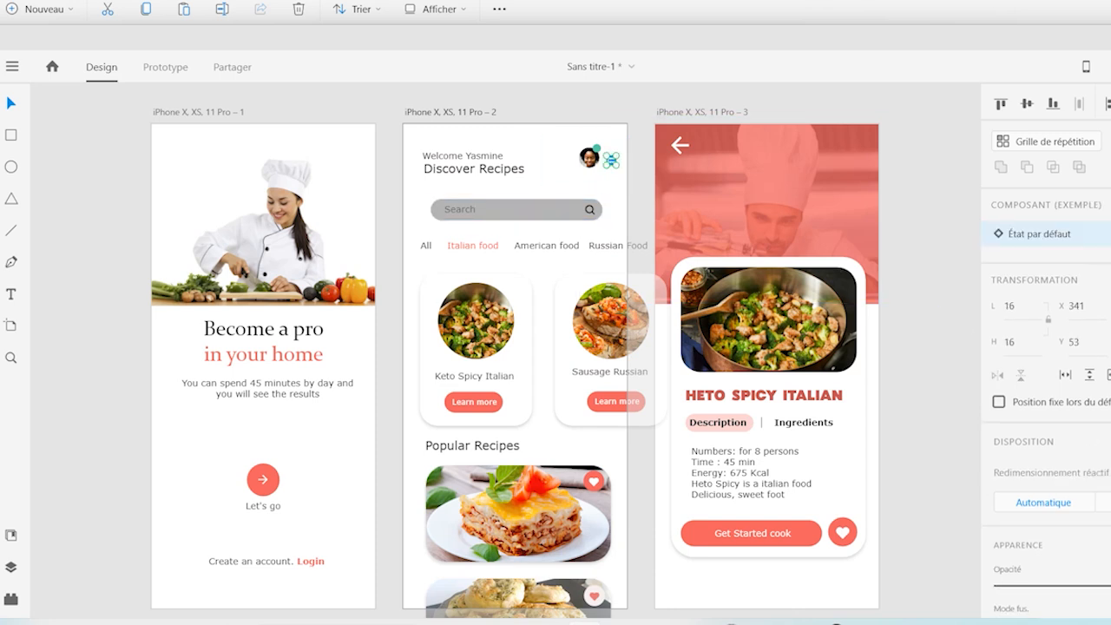
scroll(1046, 351, down, 3)
key(i)
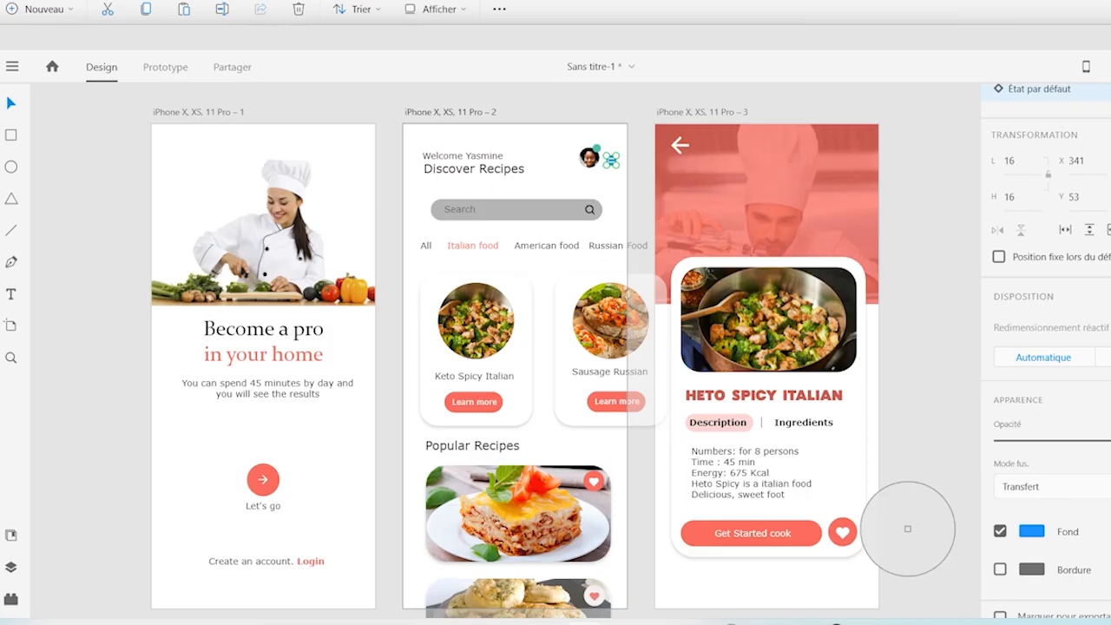
click(805, 533)
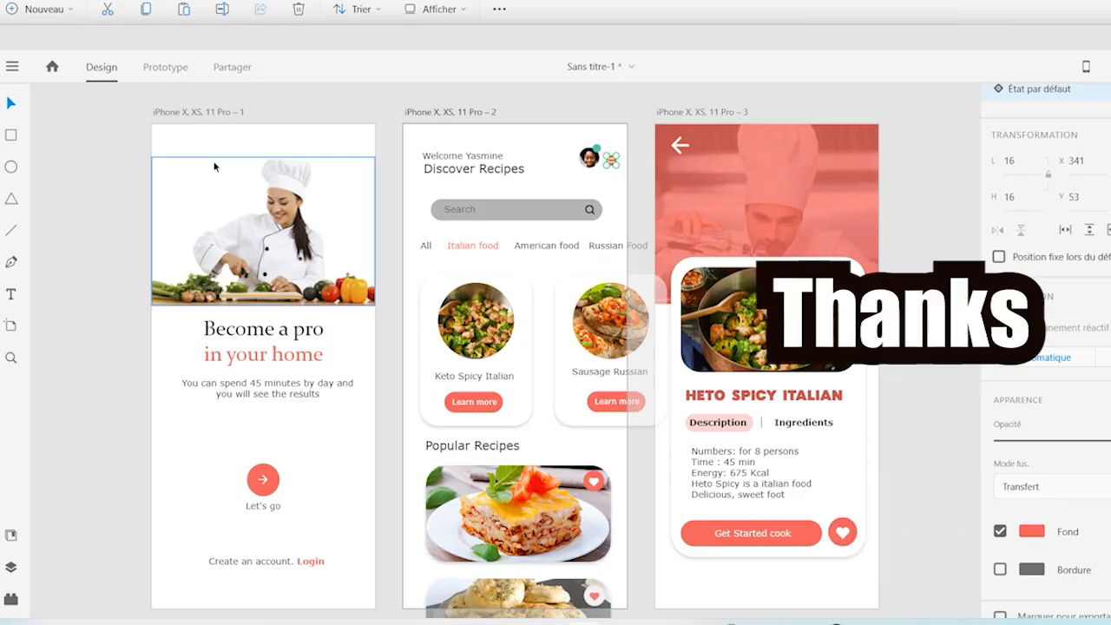
Preview the prototype and test the links on the list icon, red arrow button, Keto Spicy Italian's Learn more button and white back arrow
click(167, 68)
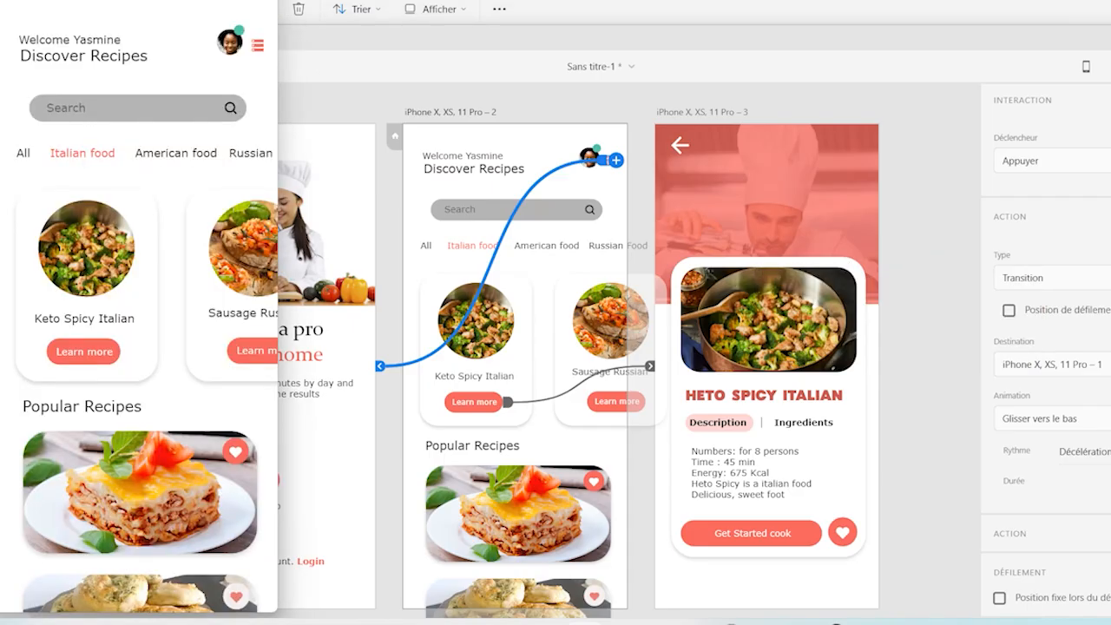
drag(154, 0, 182, 41)
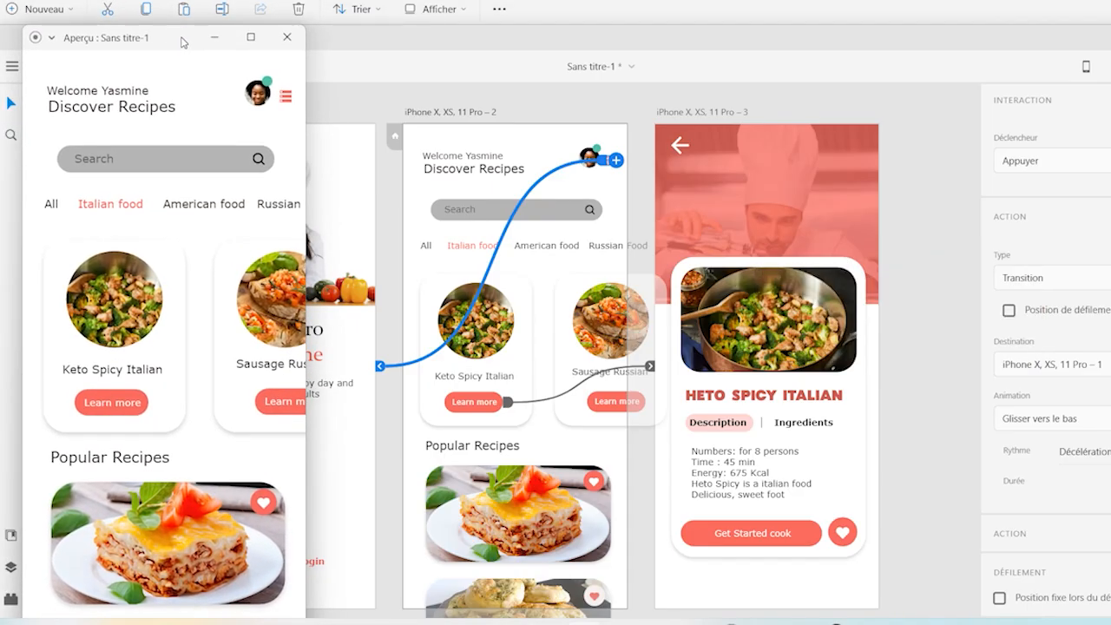
click(285, 98)
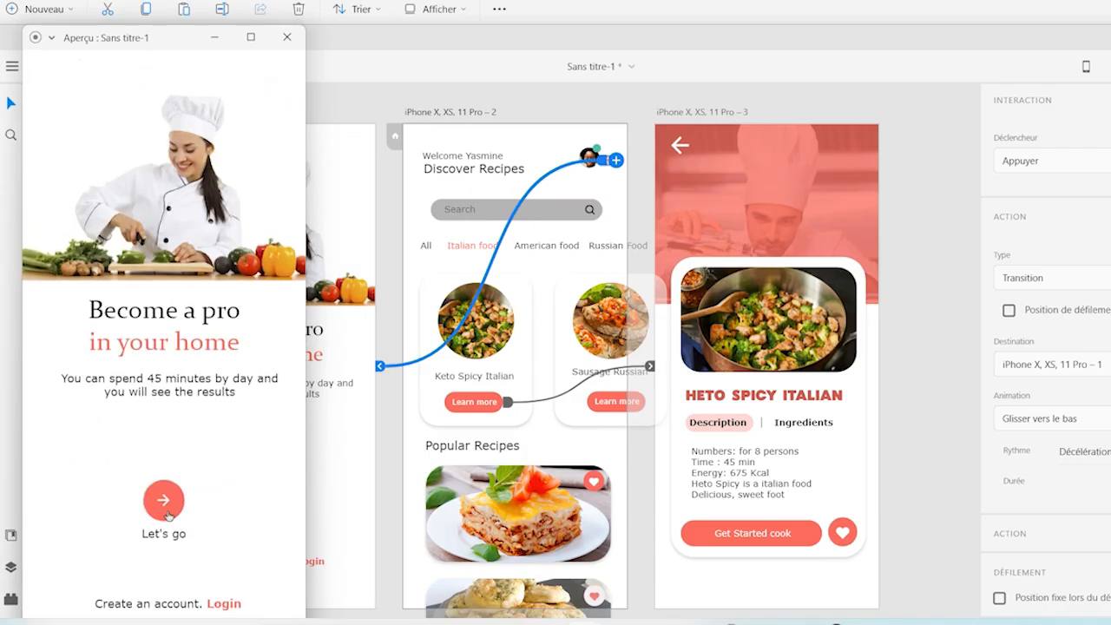
click(163, 502)
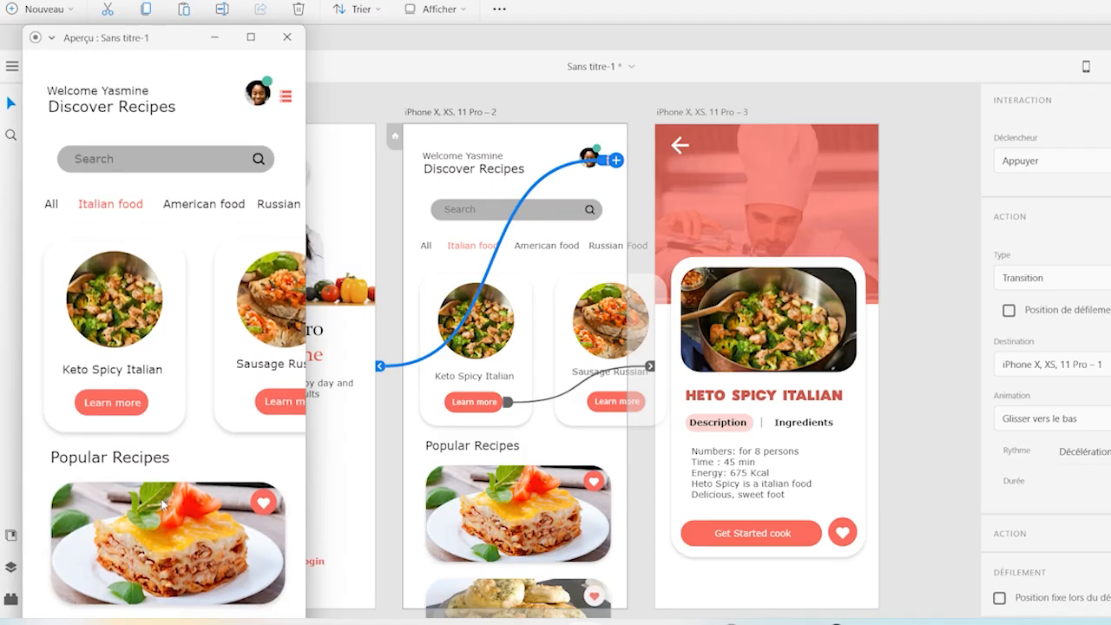
click(118, 409)
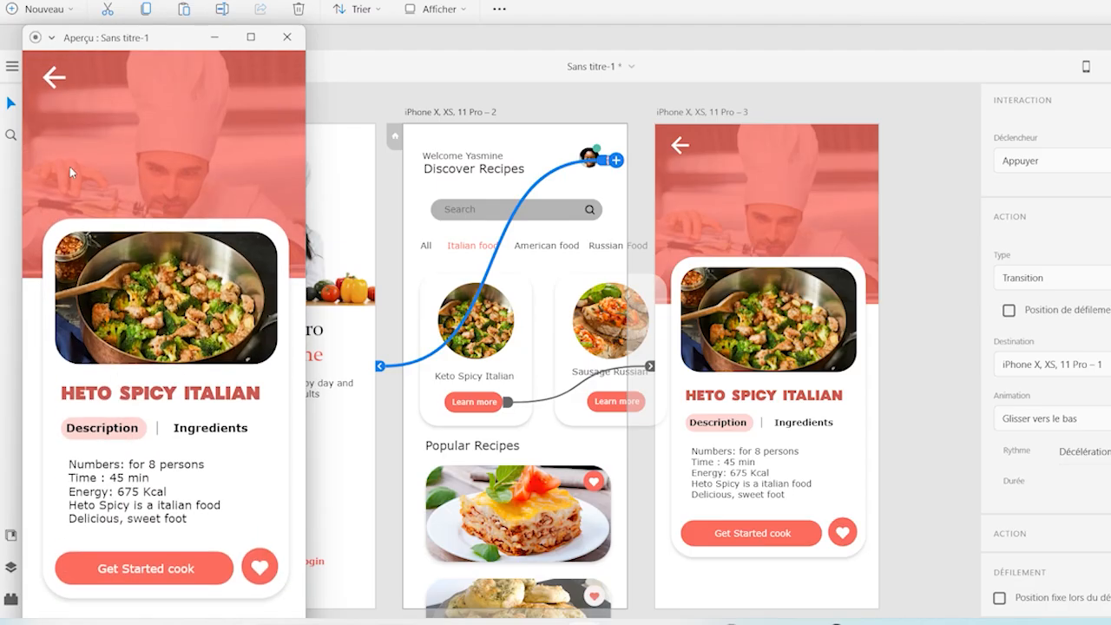
click(54, 78)
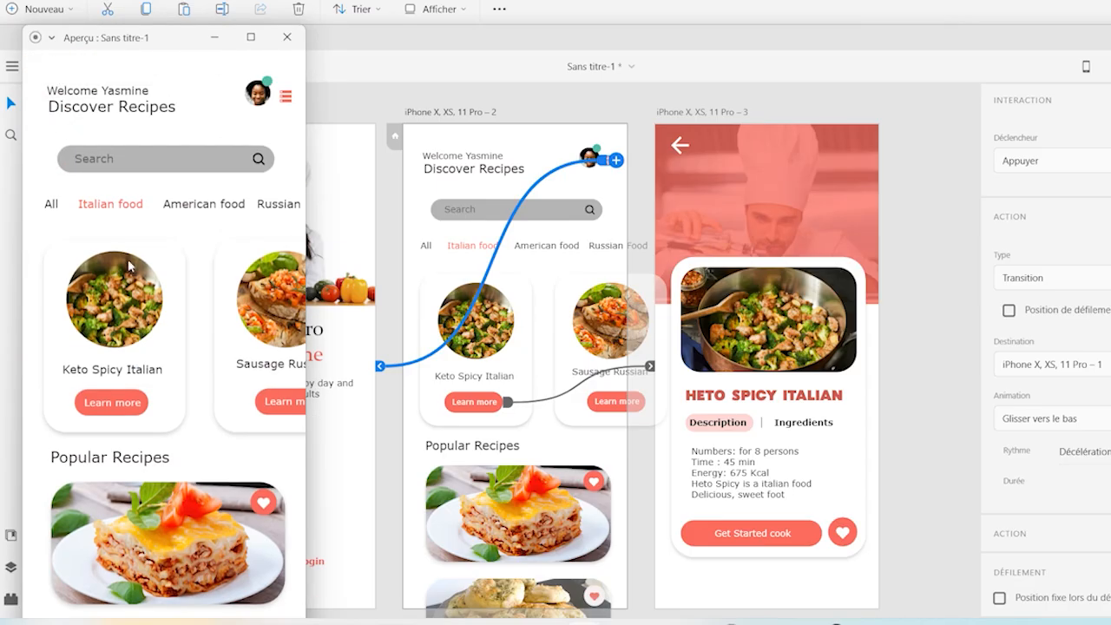
click(287, 99)
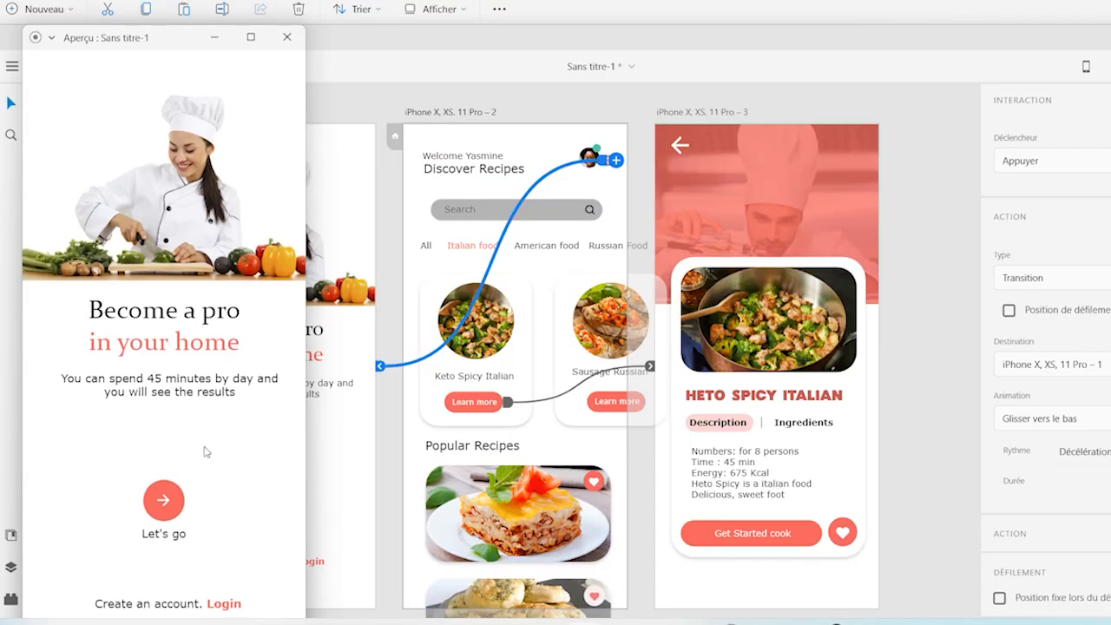
click(173, 494)
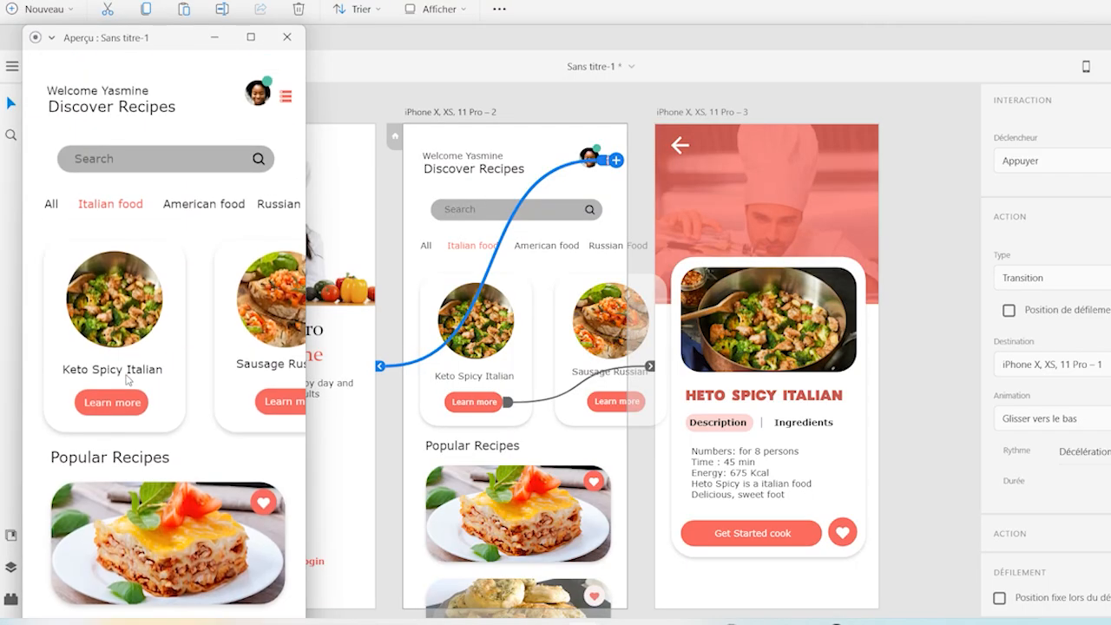
click(129, 404)
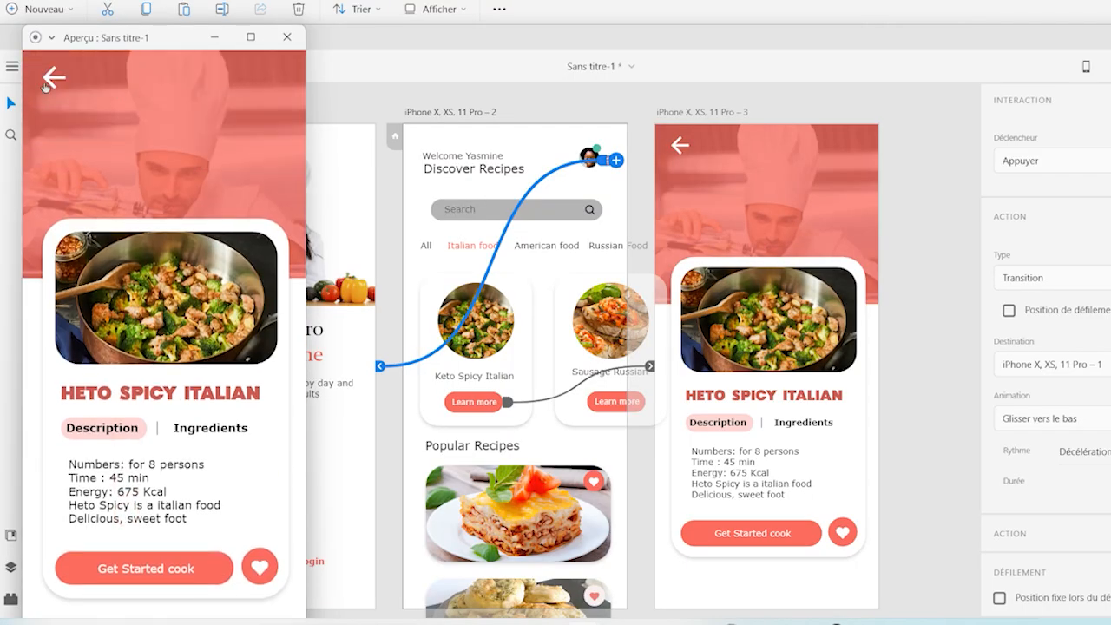
click(51, 80)
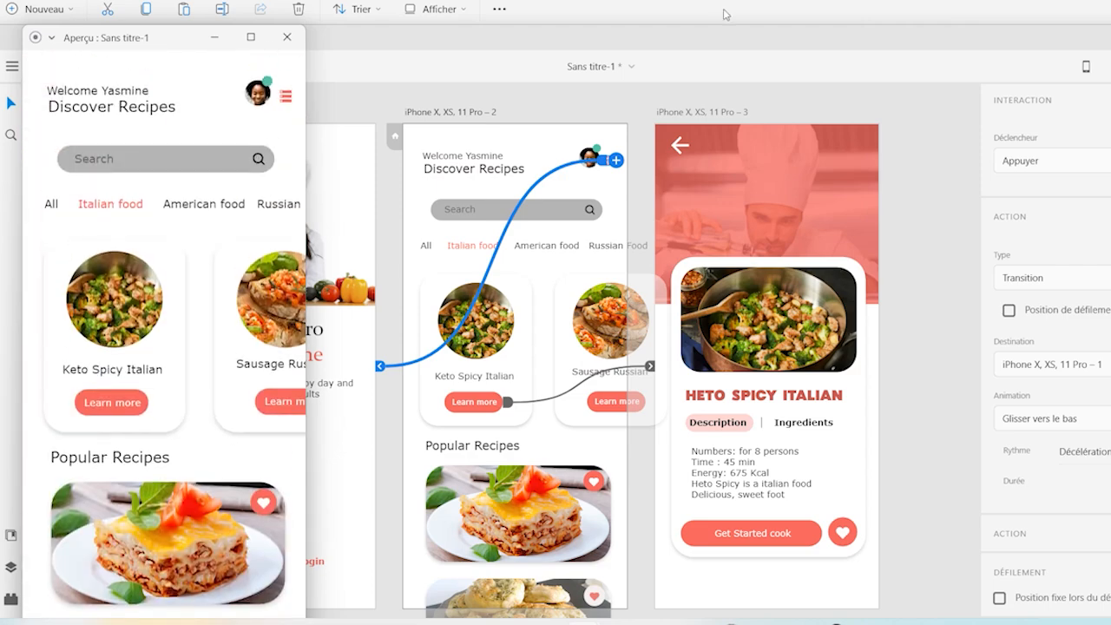